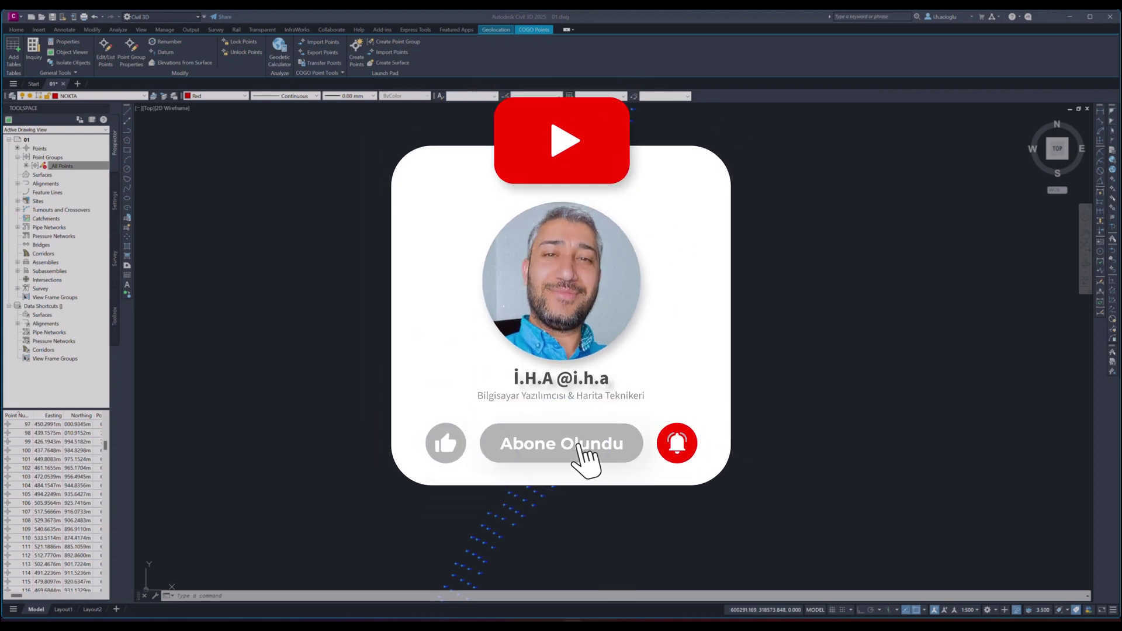
Select every point in the All Points group and list them in an editable table
{"action": "key", "text": "Escape"}
{"action": "key", "text": "Escape"}
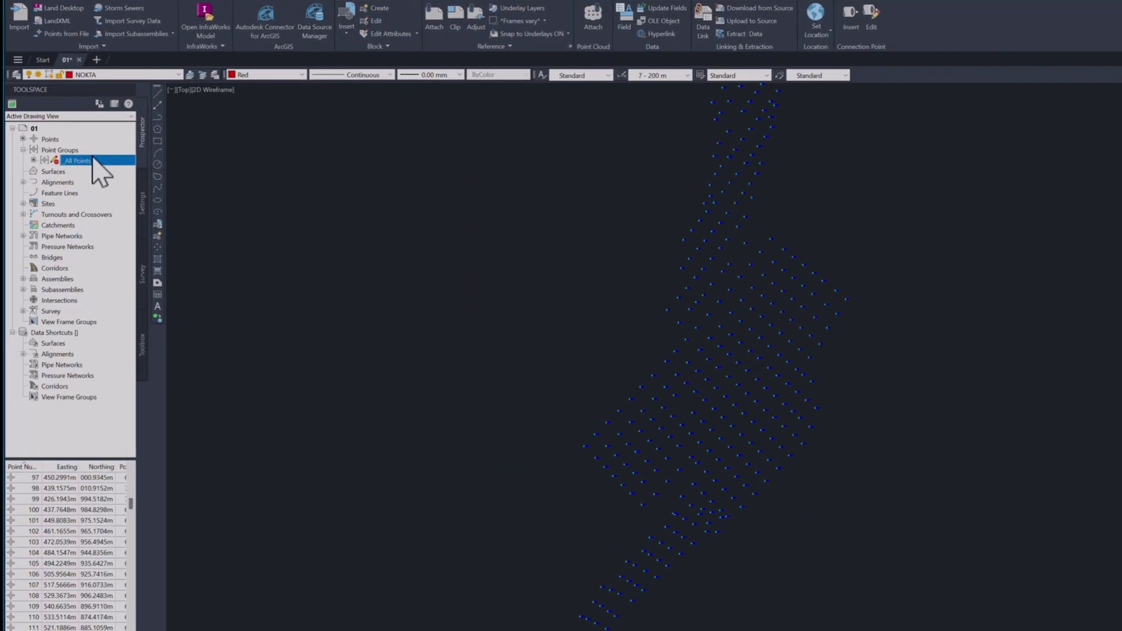
{"action": "right_click", "coordinate": [53, 157]}
{"action": "right_click", "coordinate": [107, 153]}
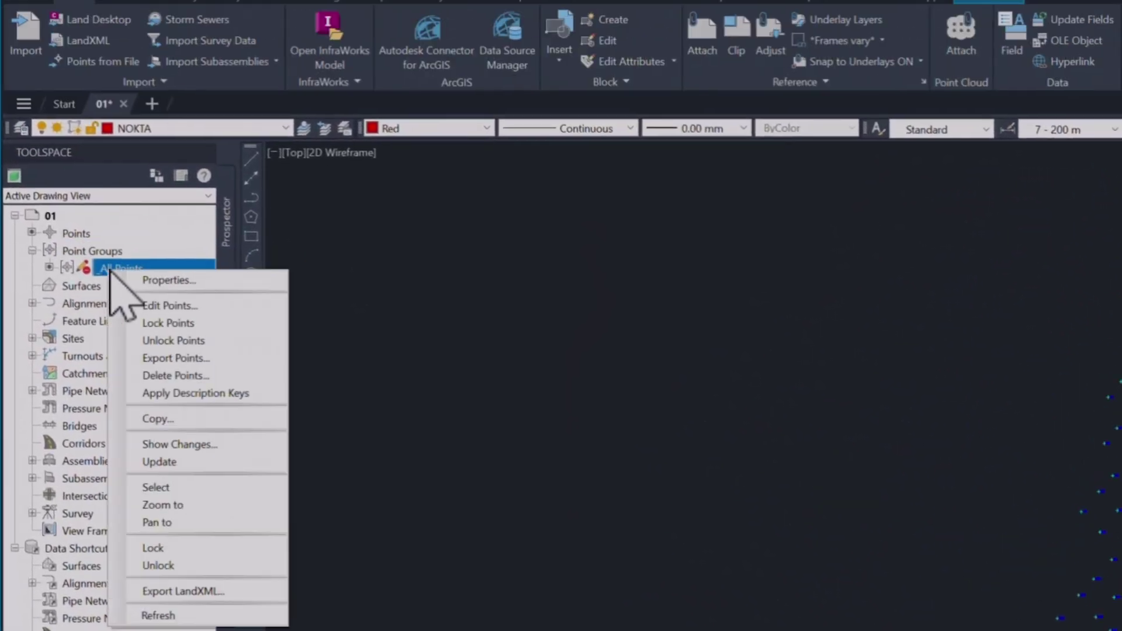
{"action": "left_click", "coordinate": [157, 490]}
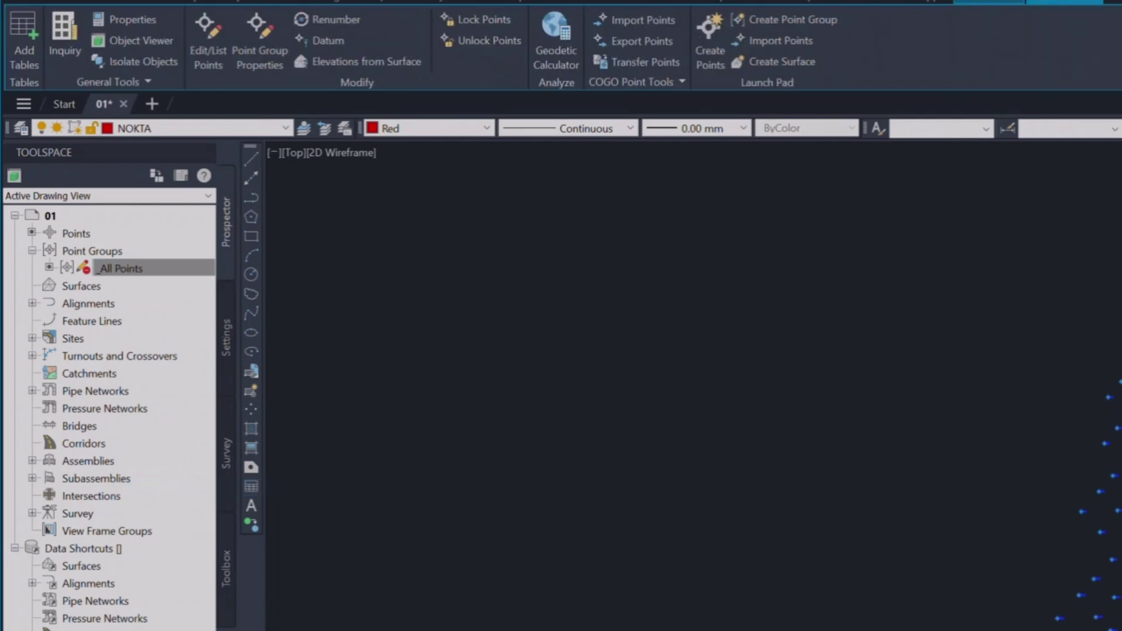
{"action": "left_click", "coordinate": [208, 41]}
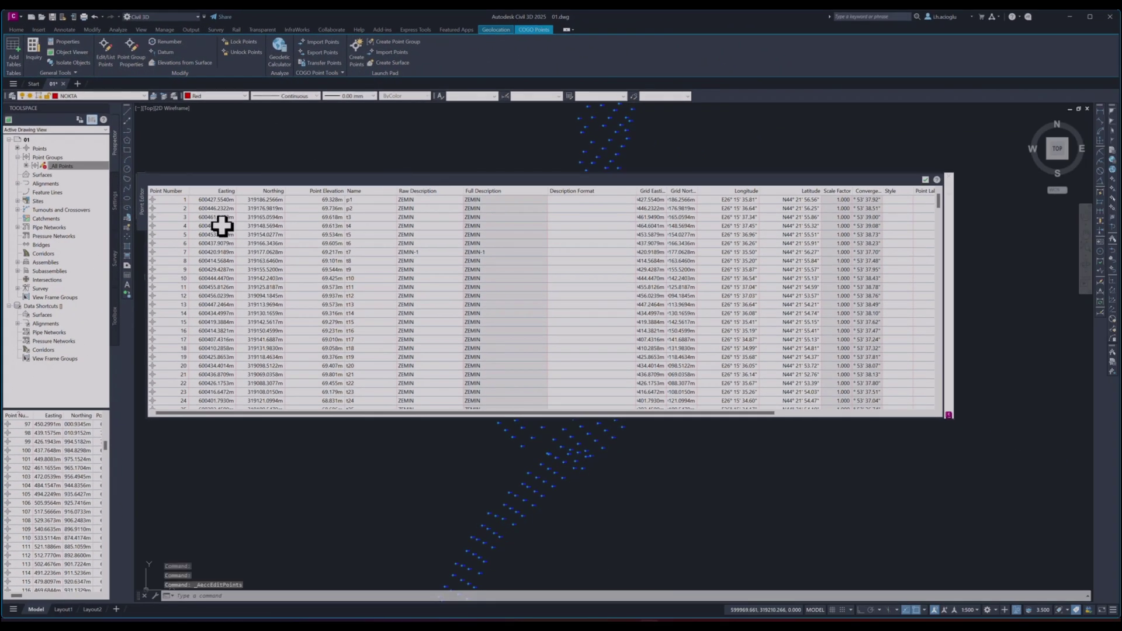
Scroll through the point table to review the points, then close it
{"action": "scroll", "coordinate": [221, 226], "scroll_direction": "down", "scroll_amount": 5}
{"action": "scroll", "coordinate": [220, 243], "scroll_direction": "down", "scroll_amount": 6}
{"action": "scroll", "coordinate": [228, 276], "scroll_direction": "down", "scroll_amount": 6}
{"action": "scroll", "coordinate": [252, 354], "scroll_direction": "down", "scroll_amount": 5}
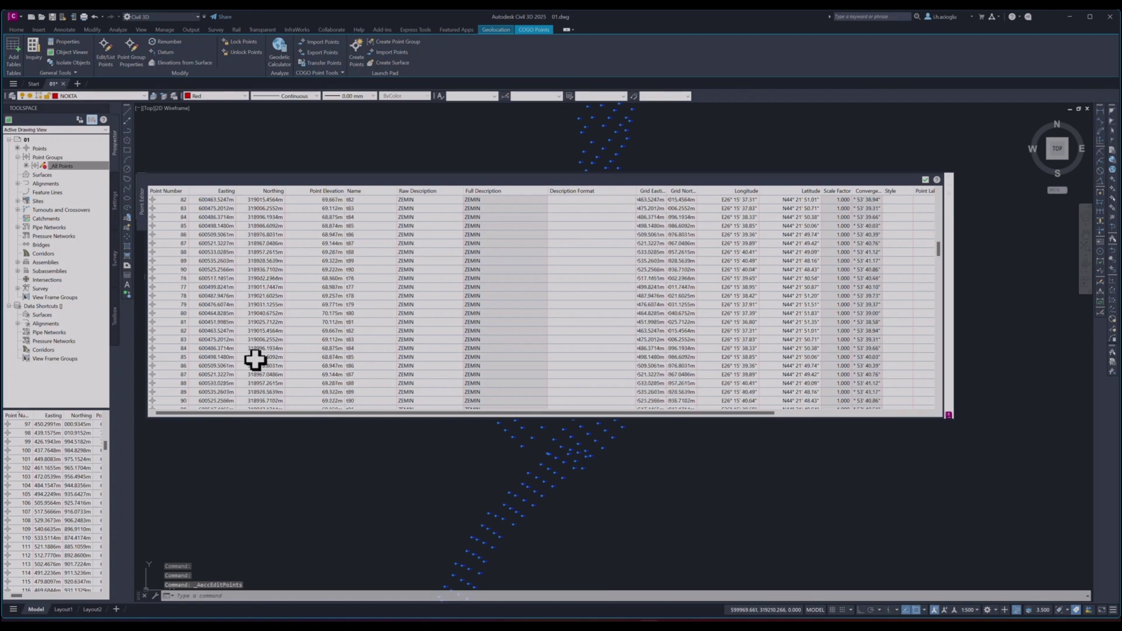
{"action": "scroll", "coordinate": [255, 358], "scroll_direction": "down", "scroll_amount": 15}
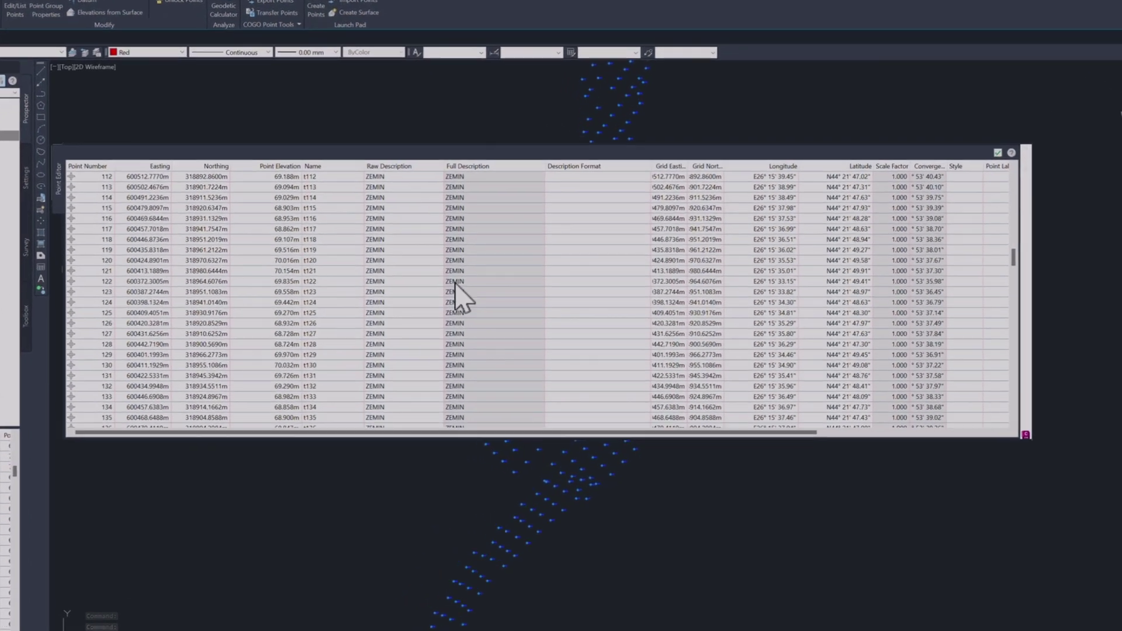
{"action": "scroll", "coordinate": [233, 293], "scroll_direction": "up", "scroll_amount": 20}
{"action": "scroll", "coordinate": [829, 157], "scroll_direction": "up", "scroll_amount": 5}
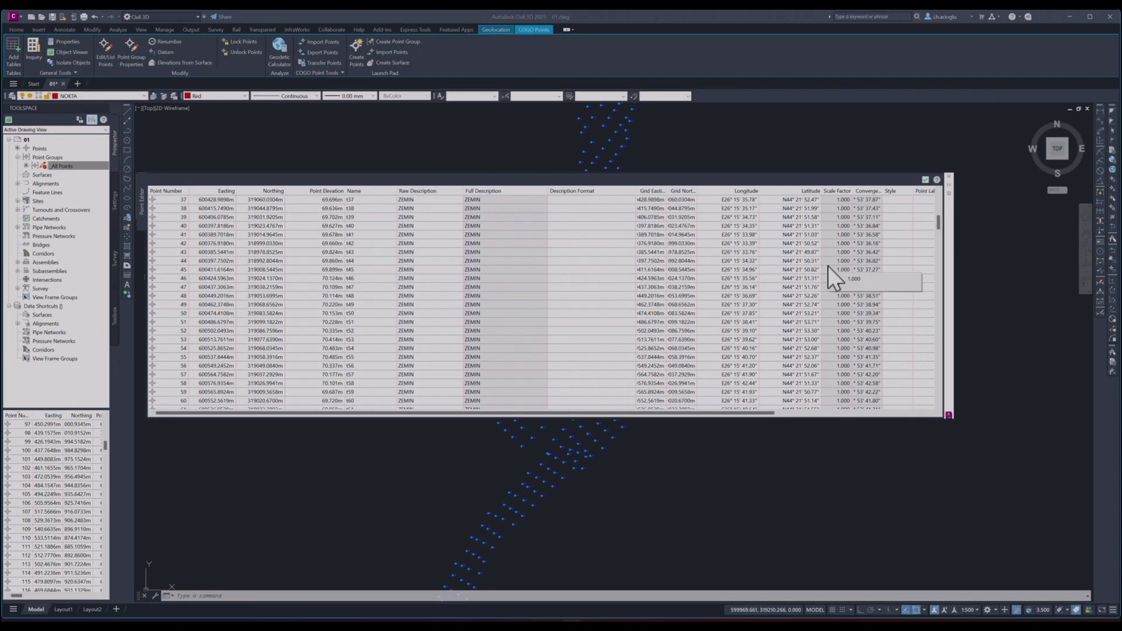
{"action": "left_click", "coordinate": [925, 180]}
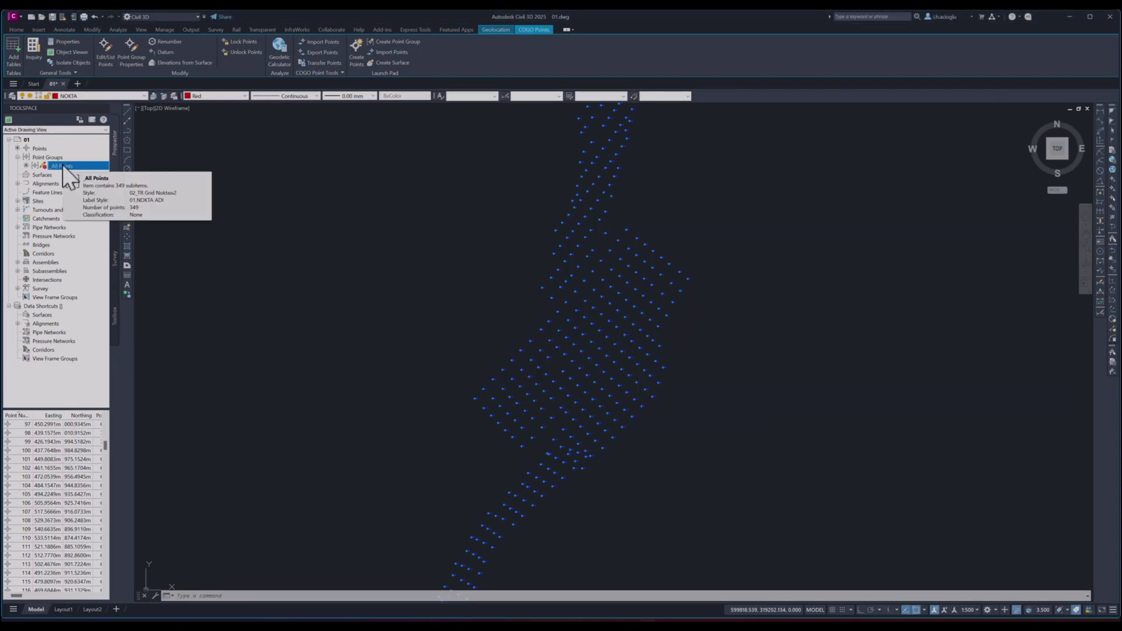
Begin exporting All Points, with Autodesk Uploadable File chosen as the base point file format
{"action": "right_click", "coordinate": [65, 175]}
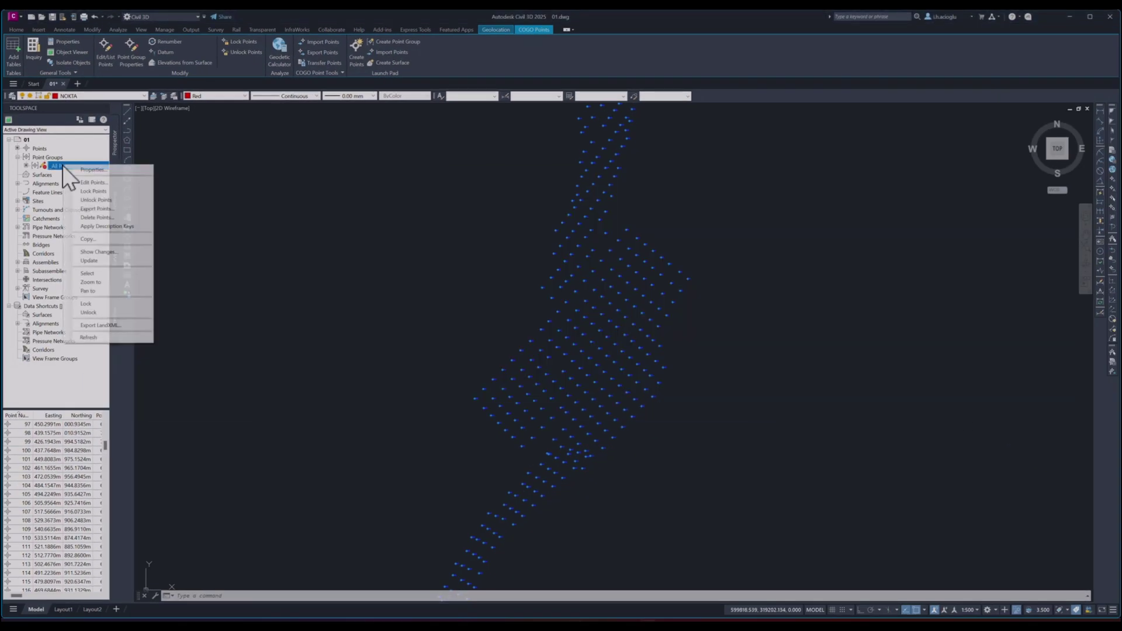
{"action": "left_click", "coordinate": [87, 206]}
{"action": "left_click", "coordinate": [478, 245]}
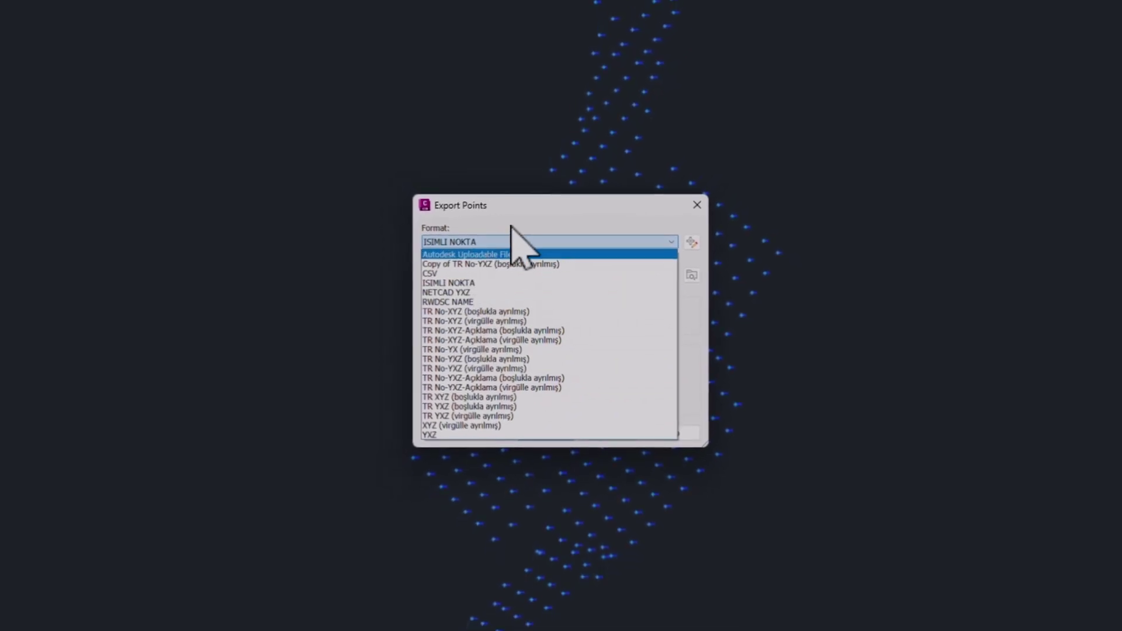
{"action": "left_click", "coordinate": [465, 254]}
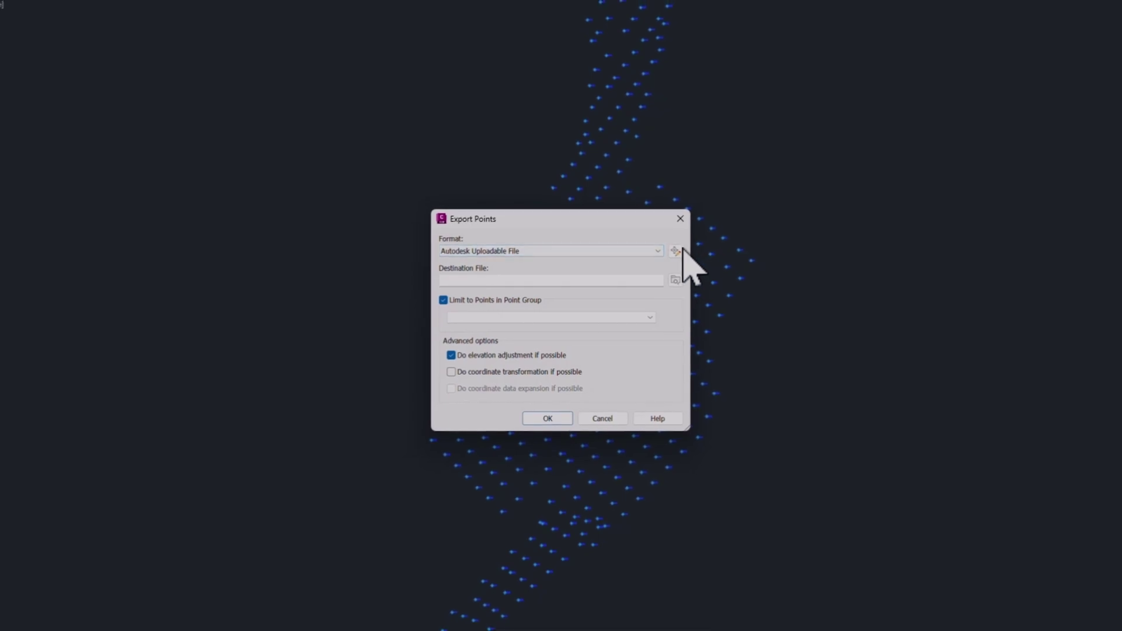
{"action": "left_click", "coordinate": [678, 250]}
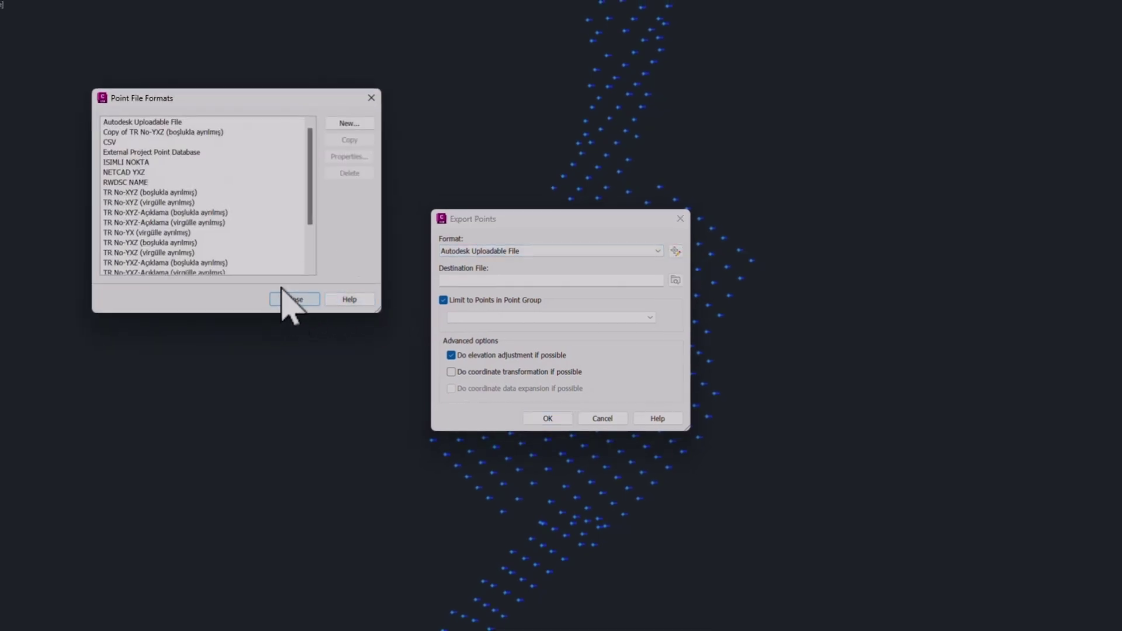
{"action": "left_click", "coordinate": [140, 122]}
{"action": "type", "text": "ENLEM & BOYLAM"}
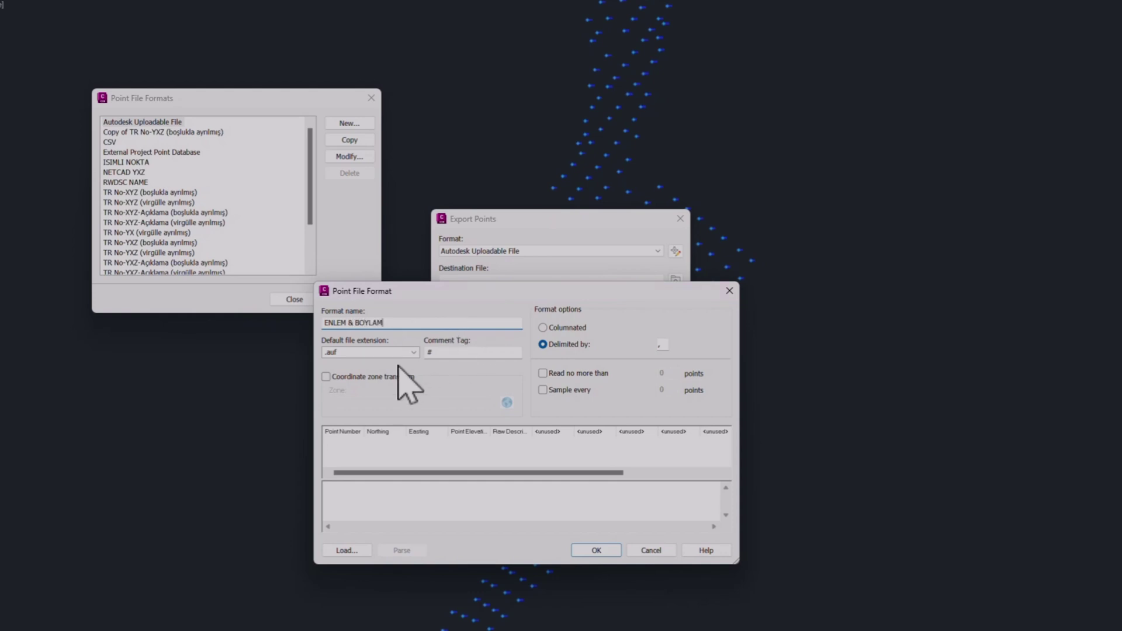
Set the format's default extension to .txt and its second column to Latitude
{"action": "left_click", "coordinate": [413, 351]}
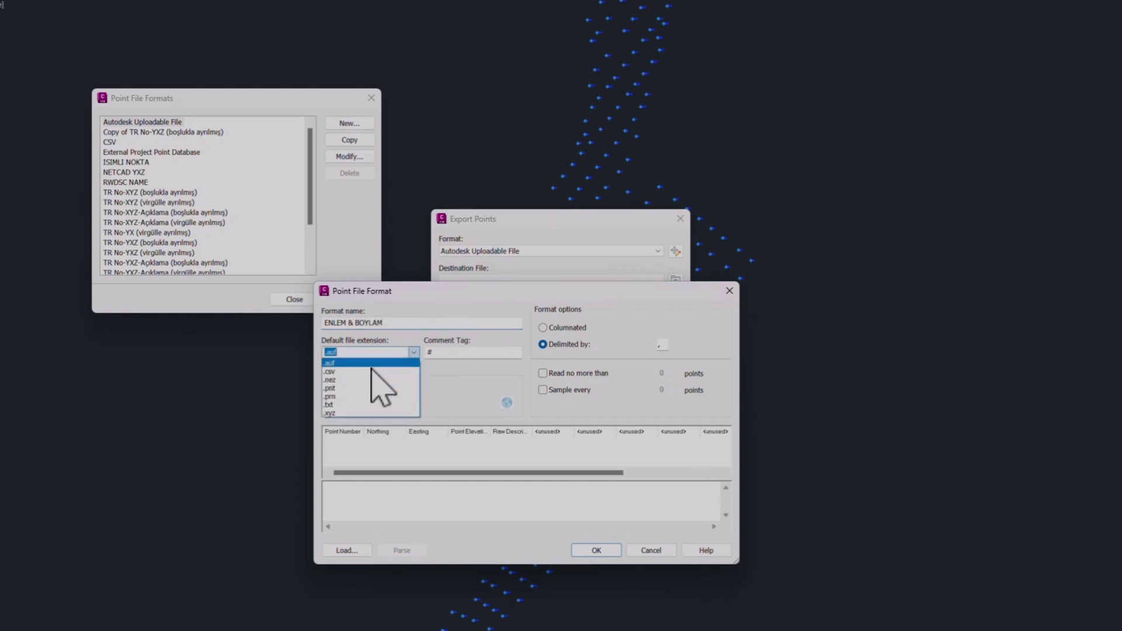
{"action": "left_click", "coordinate": [334, 405]}
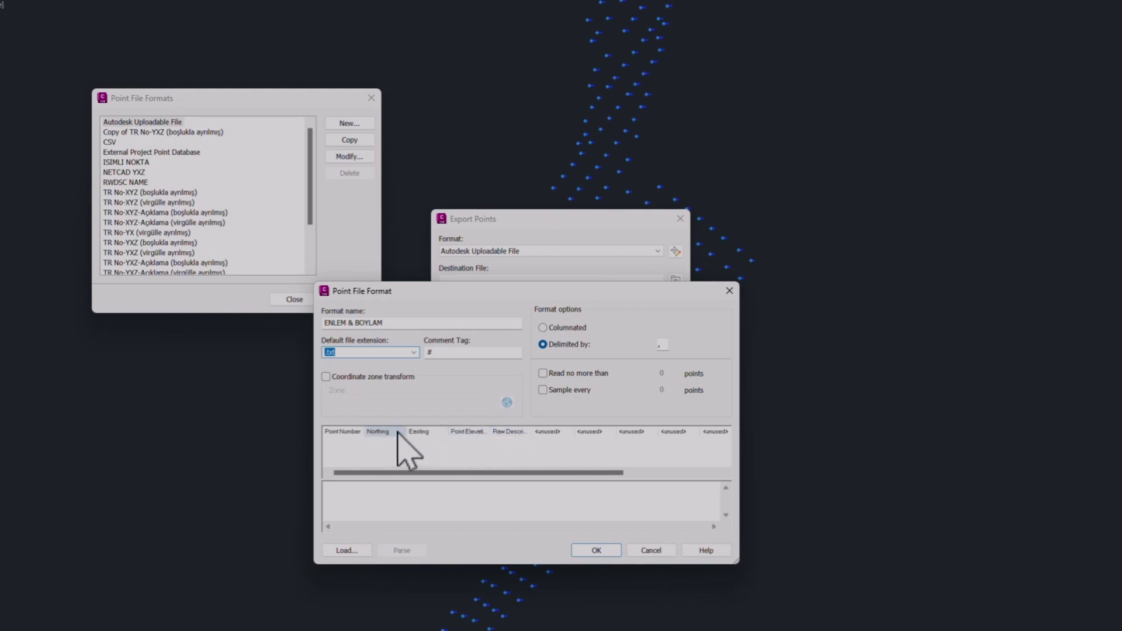
{"action": "left_click", "coordinate": [377, 432]}
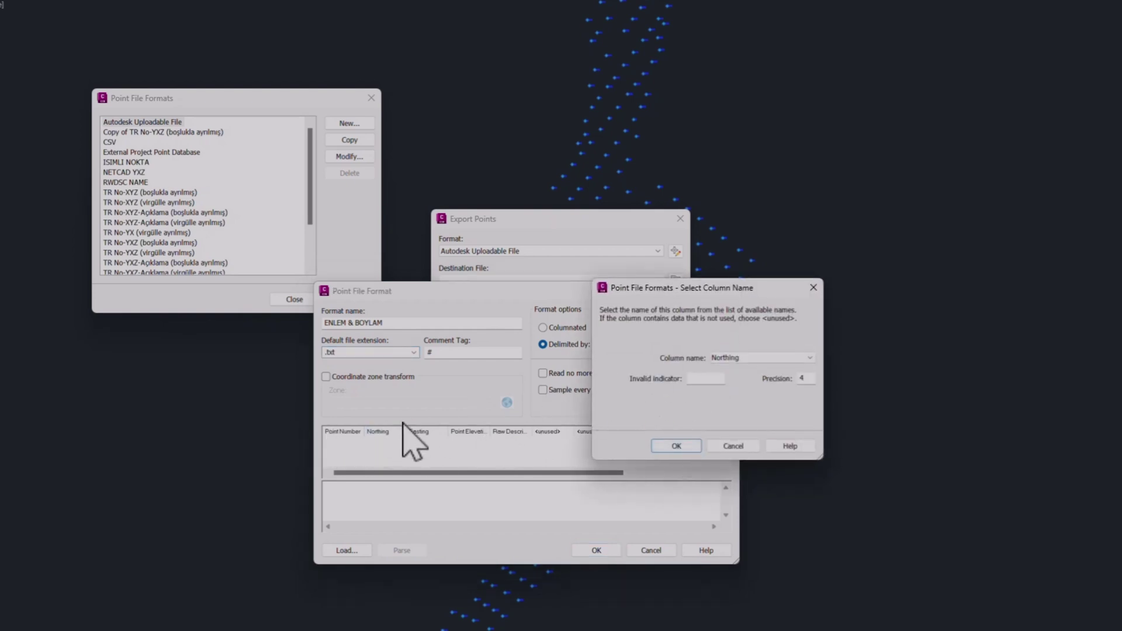
{"action": "left_click", "coordinate": [734, 447]}
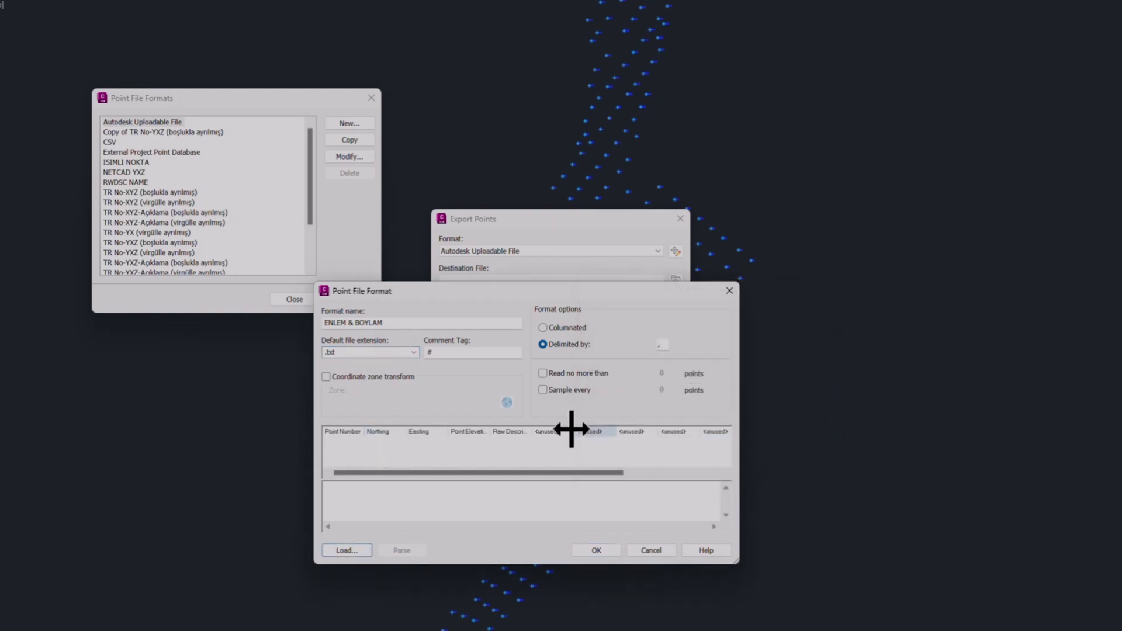
{"action": "left_click", "coordinate": [377, 433]}
{"action": "left_click", "coordinate": [760, 359]}
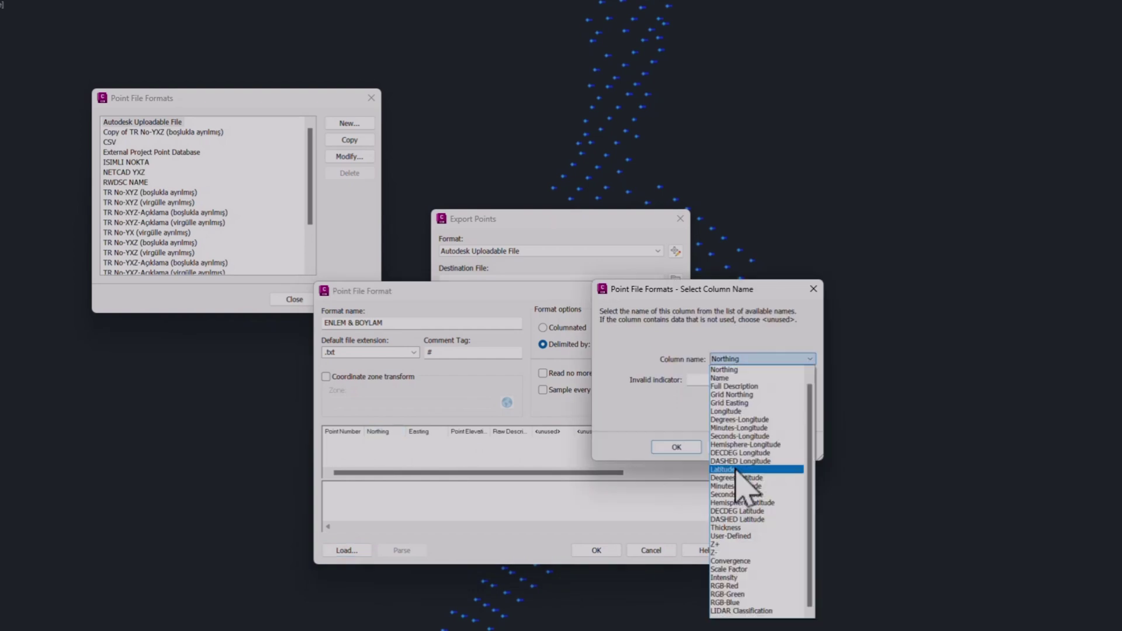
{"action": "left_click", "coordinate": [734, 469]}
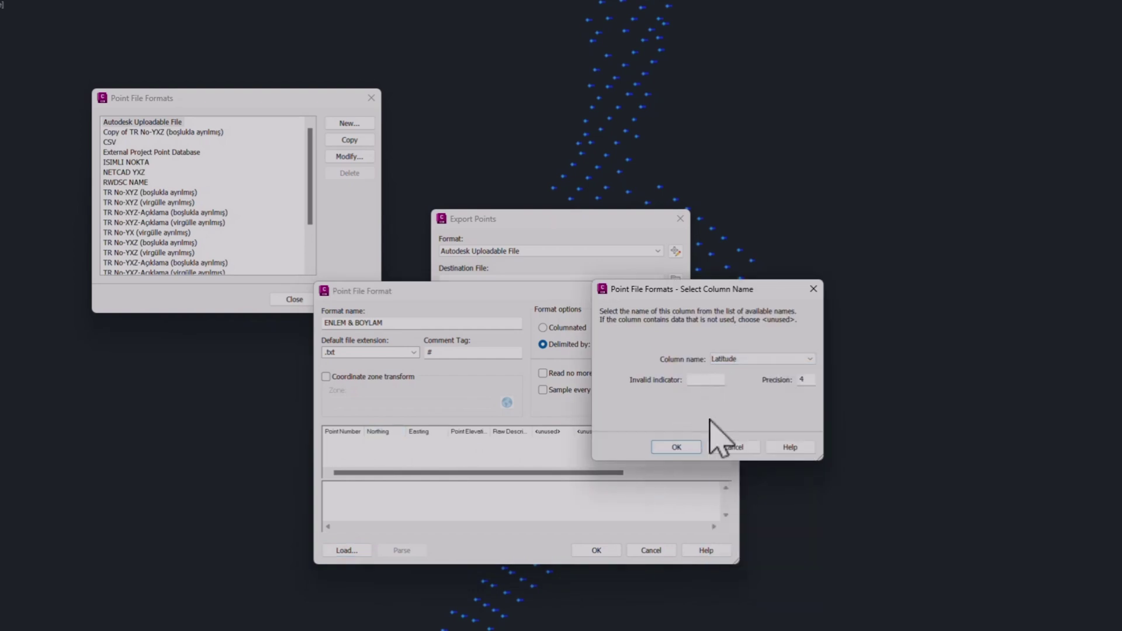
{"action": "left_click", "coordinate": [677, 448]}
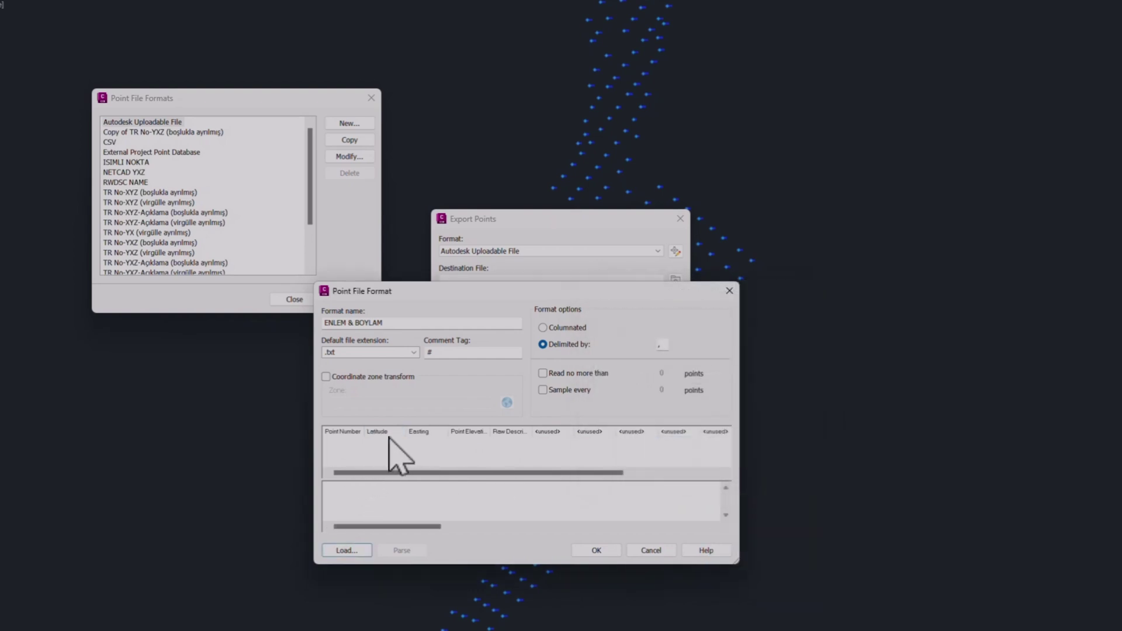
Set the third column to Longitude and save the ENLEM & BOYLAM format
{"action": "left_click", "coordinate": [423, 433]}
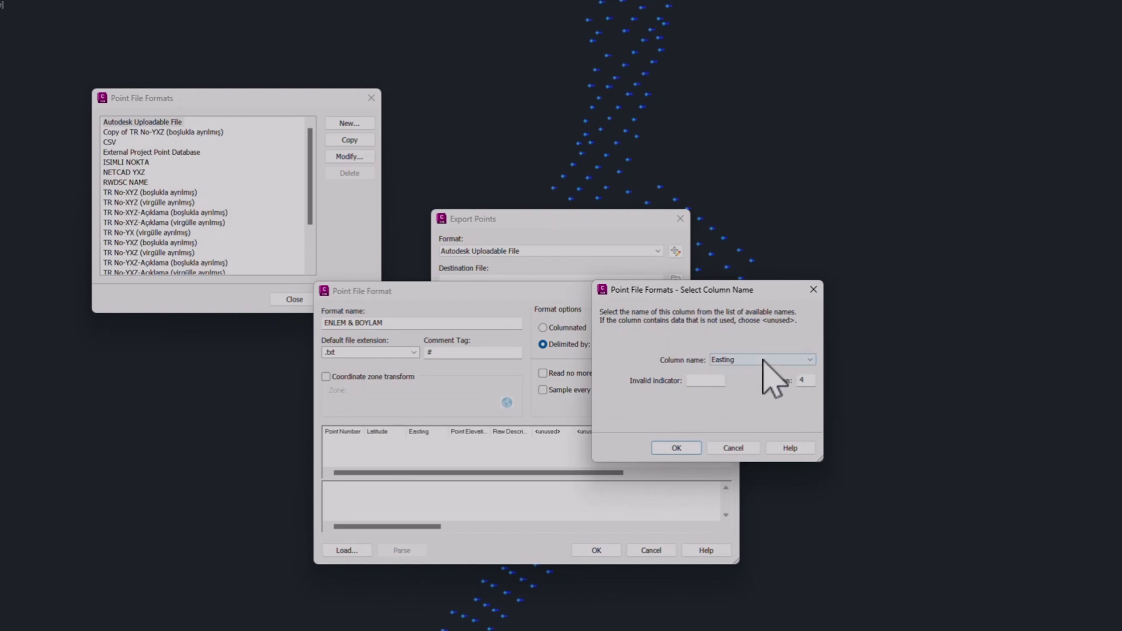
{"action": "left_click", "coordinate": [762, 360]}
{"action": "left_click", "coordinate": [732, 420]}
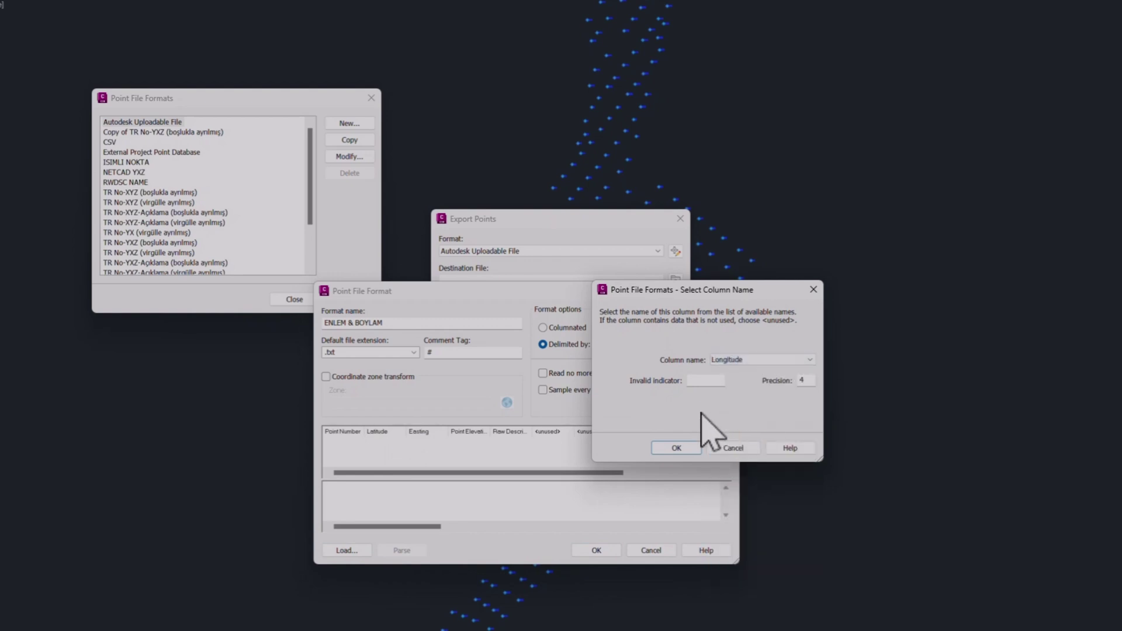
{"action": "left_click", "coordinate": [676, 448]}
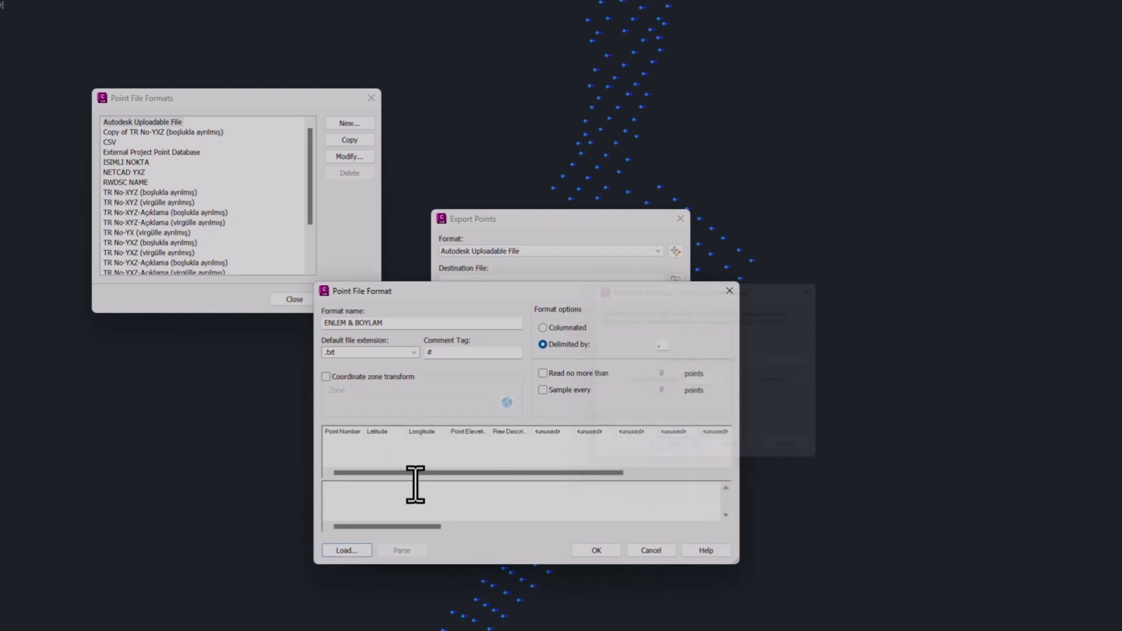
{"action": "left_click", "coordinate": [595, 550]}
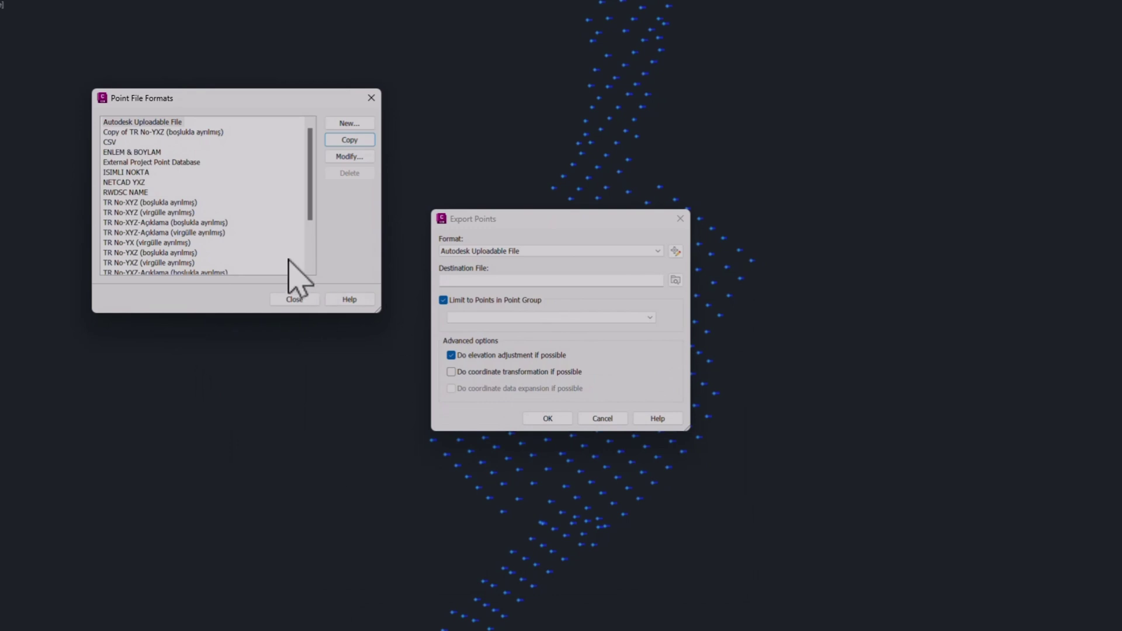
Choose the ENLEM & BOYLAM format, name the destination ENLEM & BOYLAM.txt, and run the export
{"action": "left_click", "coordinate": [294, 299]}
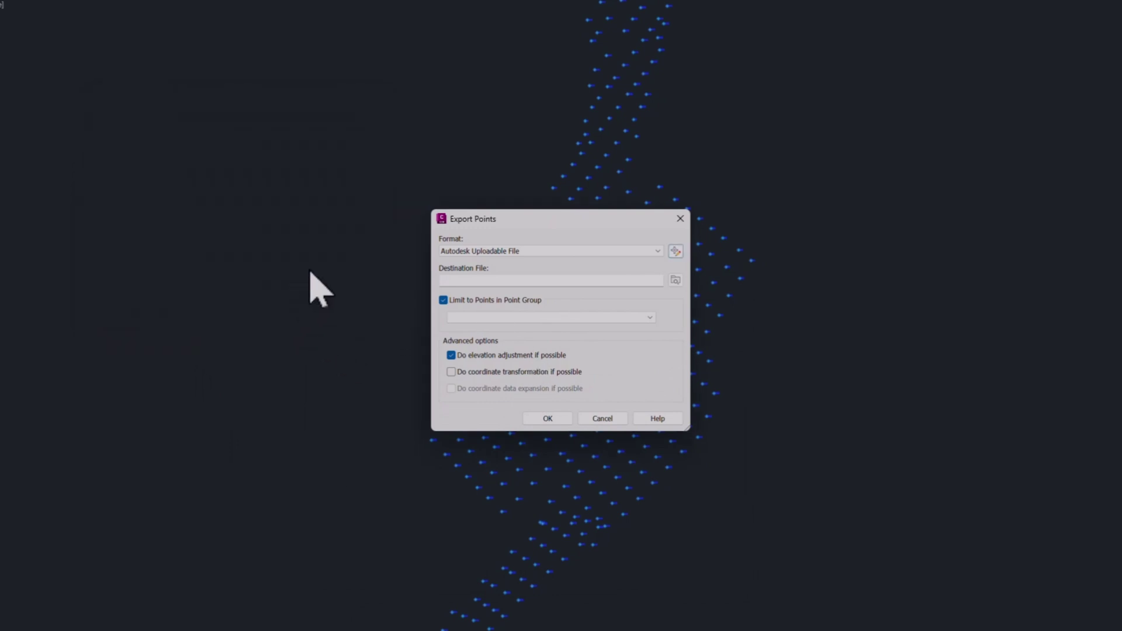
{"action": "left_click", "coordinate": [466, 251]}
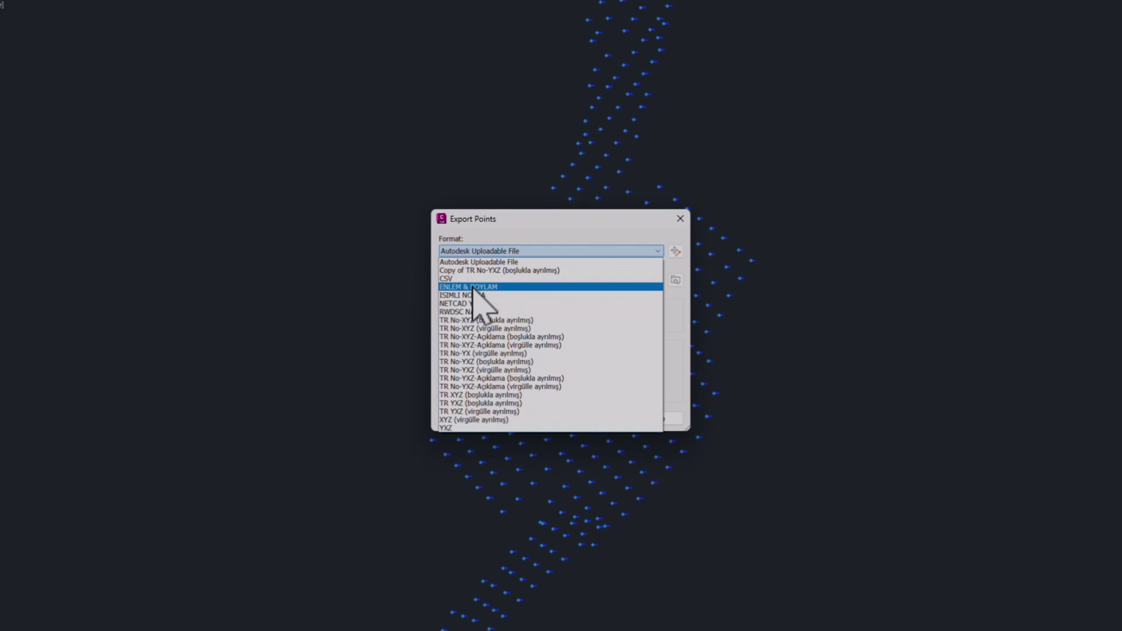
{"action": "left_click", "coordinate": [474, 287]}
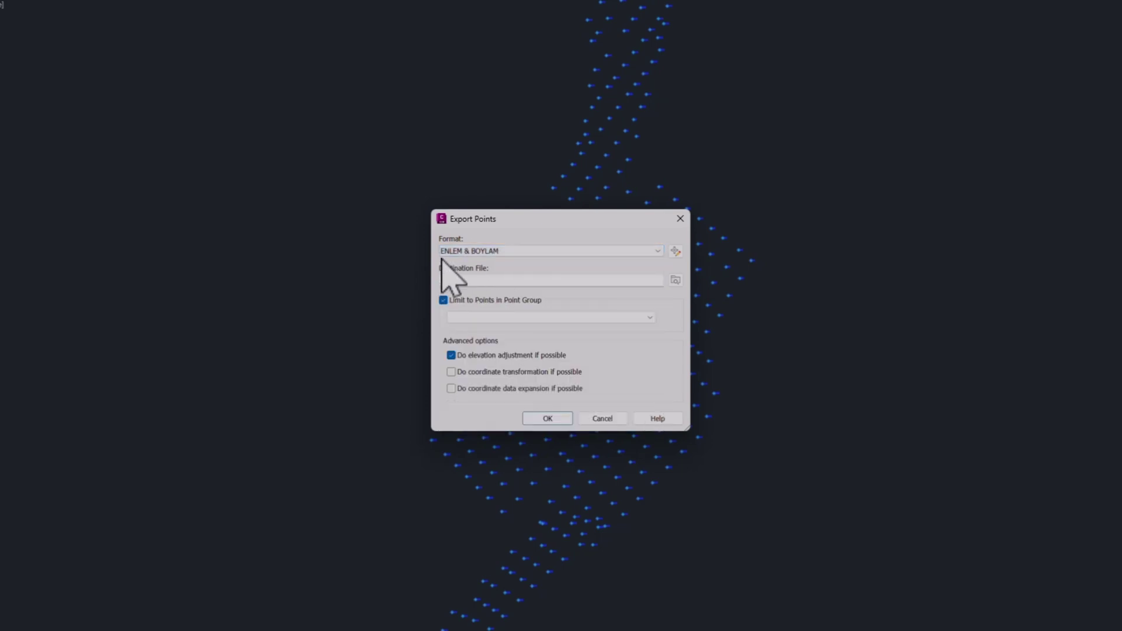
{"action": "left_click", "coordinate": [676, 282]}
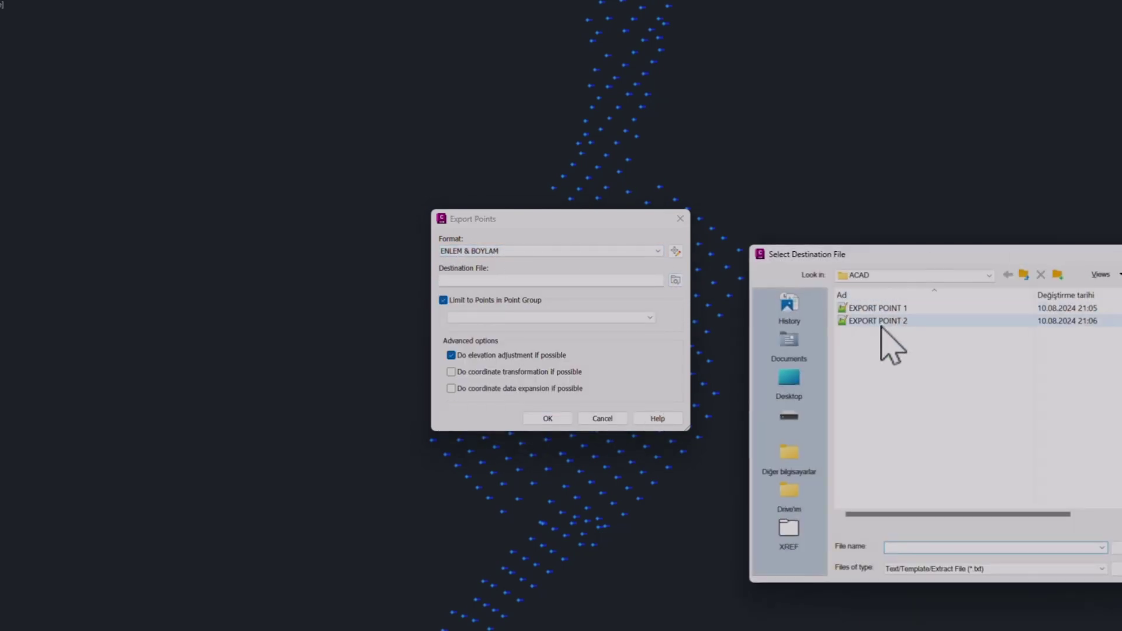
{"action": "type", "text": "ENLEM & "}
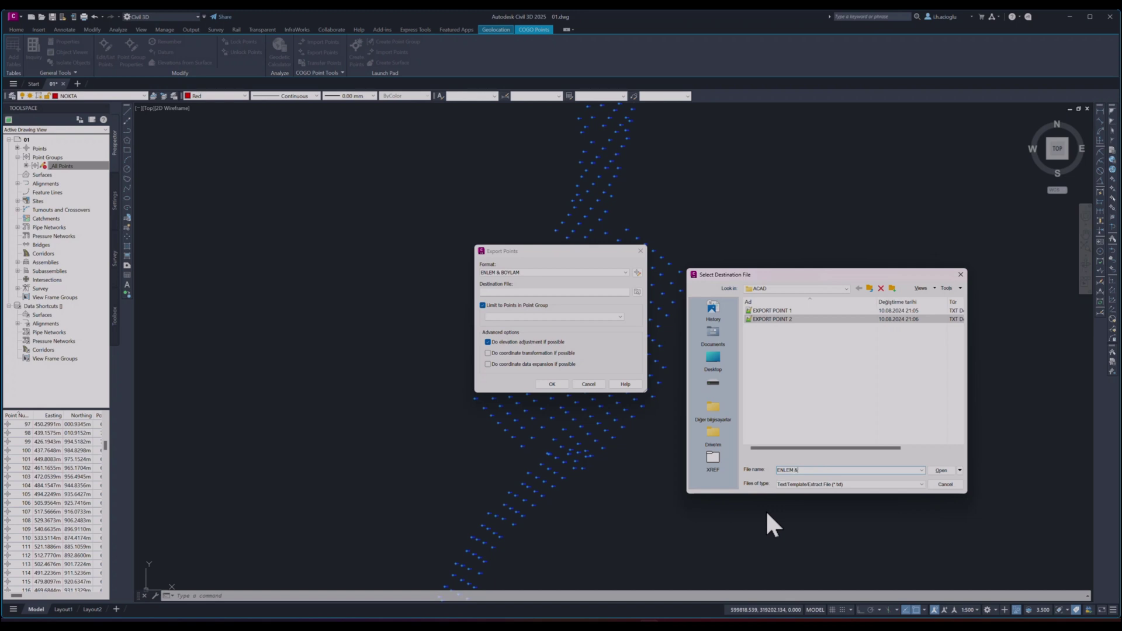
{"action": "type", "text": "BOYHL"}
{"action": "left_click", "coordinate": [938, 467]}
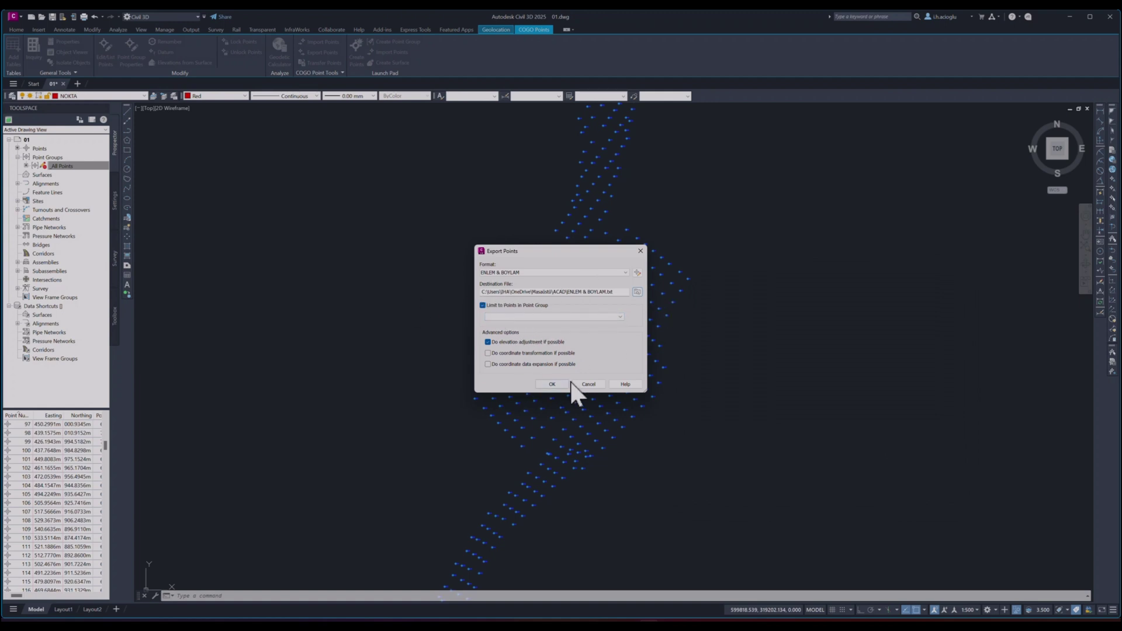
{"action": "left_click", "coordinate": [552, 384]}
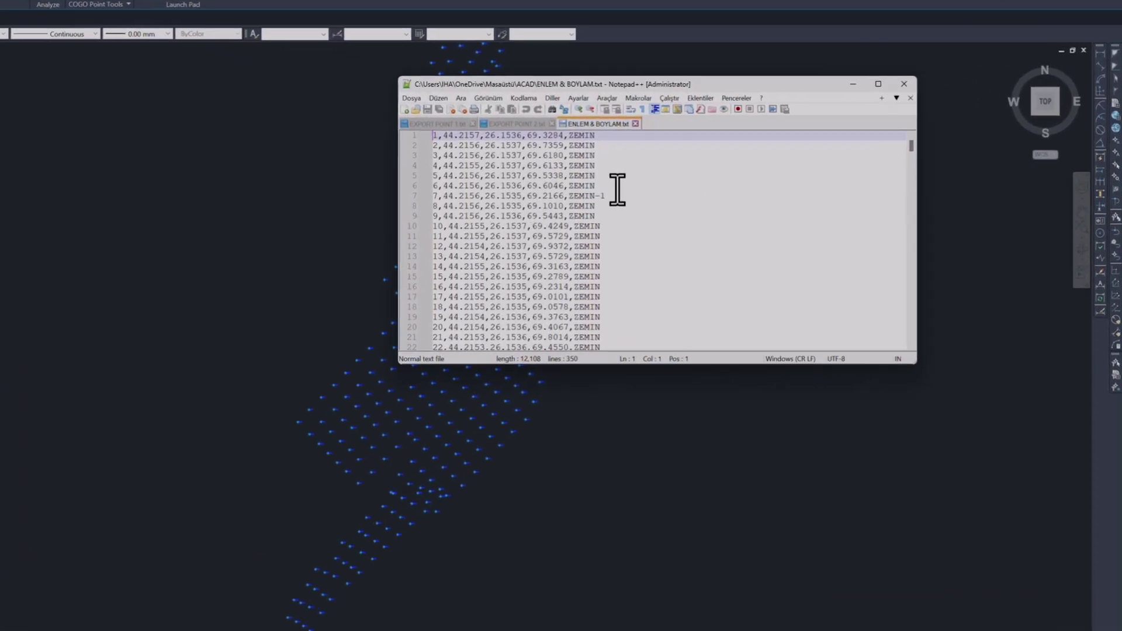
Inspect ENLEM & BOYLAM.txt from the first record through point 349's latitude, then close it
{"action": "mouse_move", "coordinate": [325, 108]}
{"action": "left_mouse_down"}
{"action": "mouse_move", "coordinate": [528, 114]}
{"action": "mouse_move", "coordinate": [534, 150]}
{"action": "left_mouse_up"}
{"action": "key", "text": "ctrl+End"}
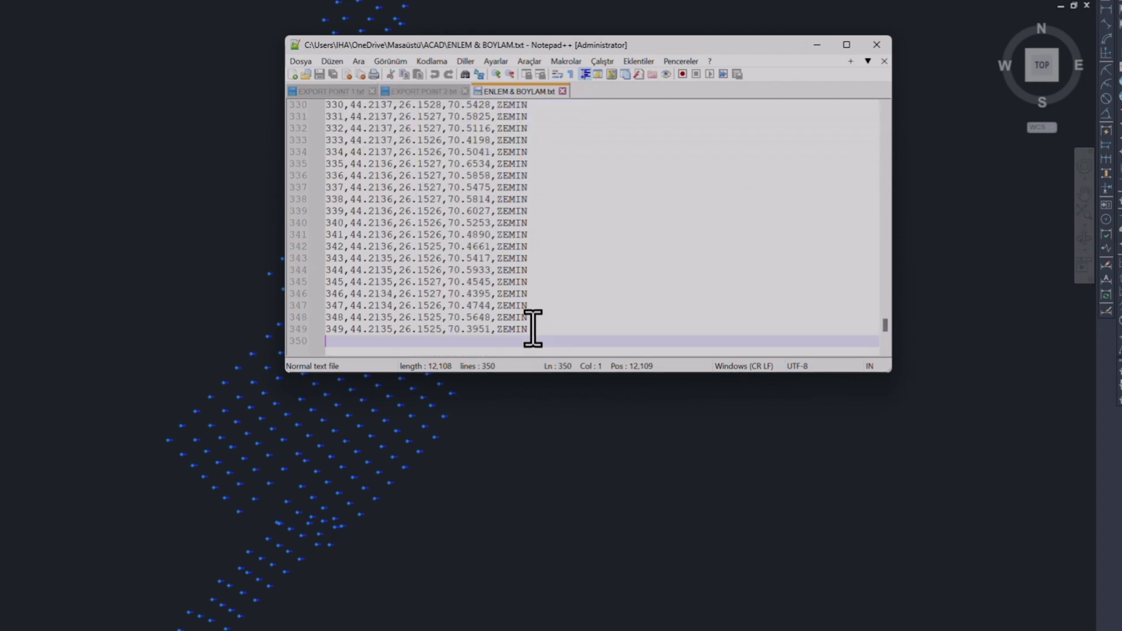
{"action": "left_click_drag", "start_coordinate": [528, 329], "coordinate": [442, 330]}
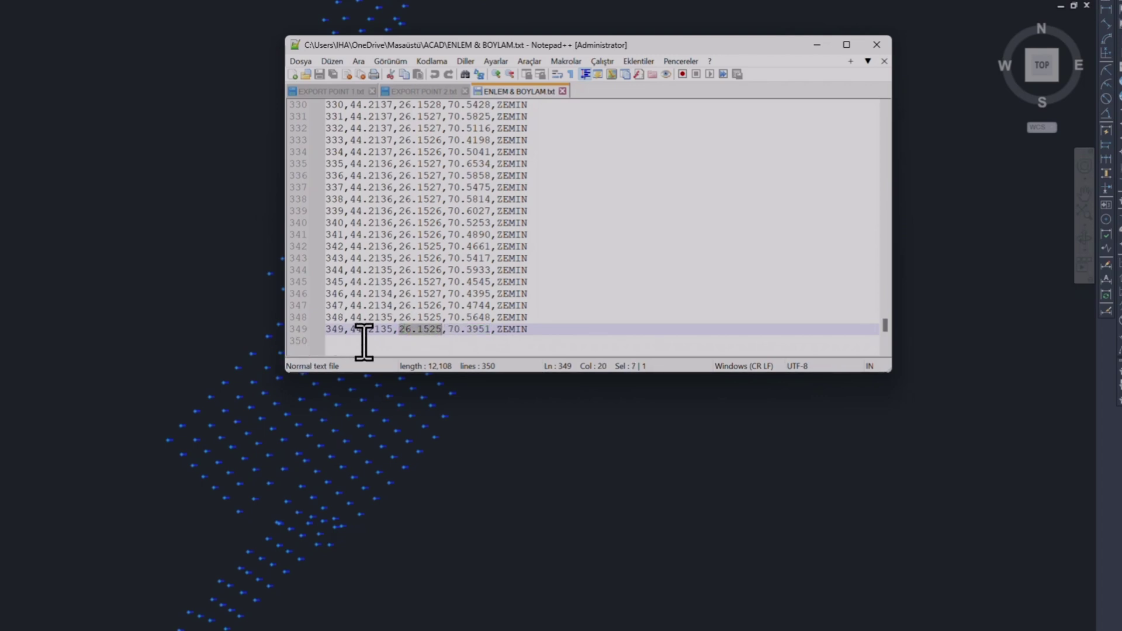
{"action": "left_click_drag", "start_coordinate": [351, 336], "coordinate": [390, 333]}
{"action": "scroll", "coordinate": [380, 310], "scroll_direction": "up", "scroll_amount": 10}
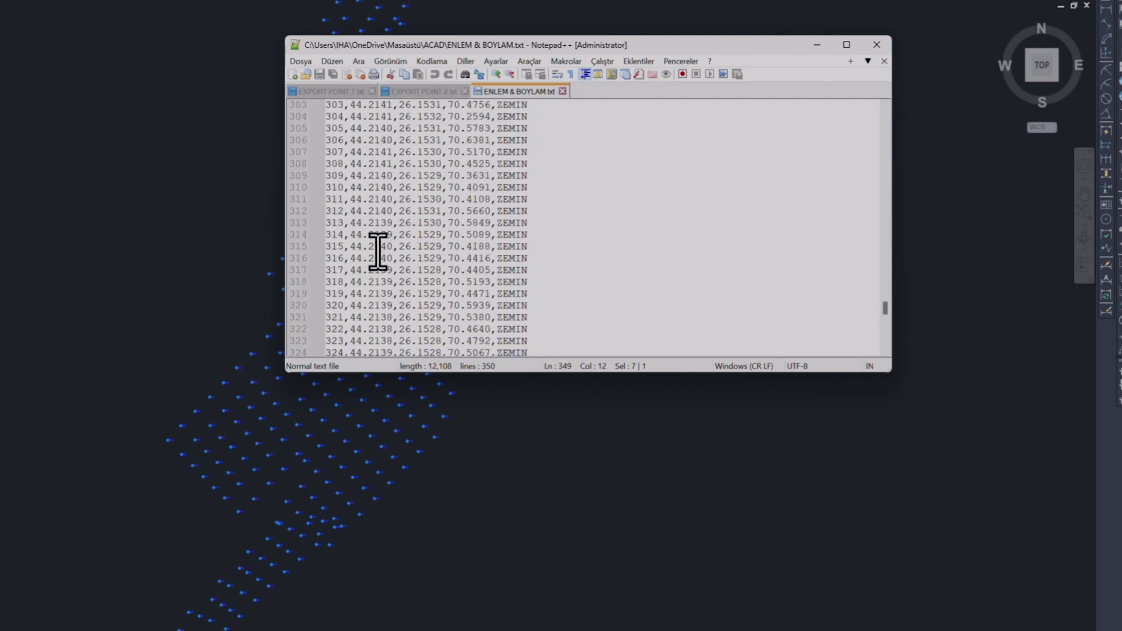
{"action": "scroll", "coordinate": [375, 250], "scroll_direction": "up", "scroll_amount": 10}
{"action": "scroll", "coordinate": [368, 238], "scroll_direction": "up", "scroll_amount": 10}
{"action": "left_click_drag", "start_coordinate": [345, 106], "coordinate": [293, 107]}
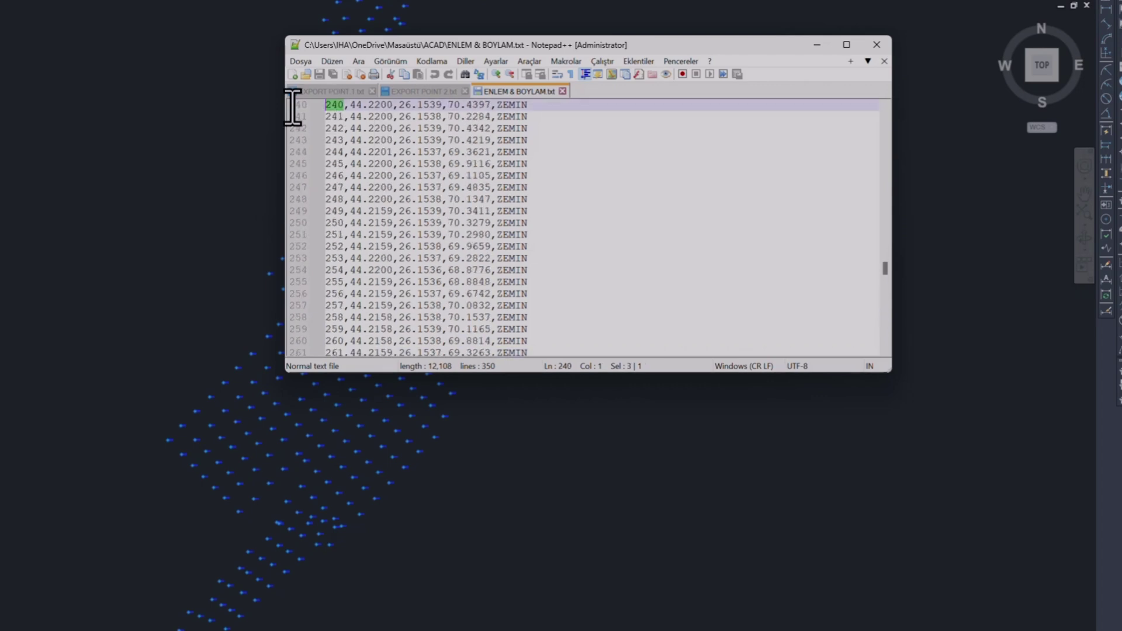
{"action": "scroll", "coordinate": [401, 187], "scroll_direction": "up", "scroll_amount": 19}
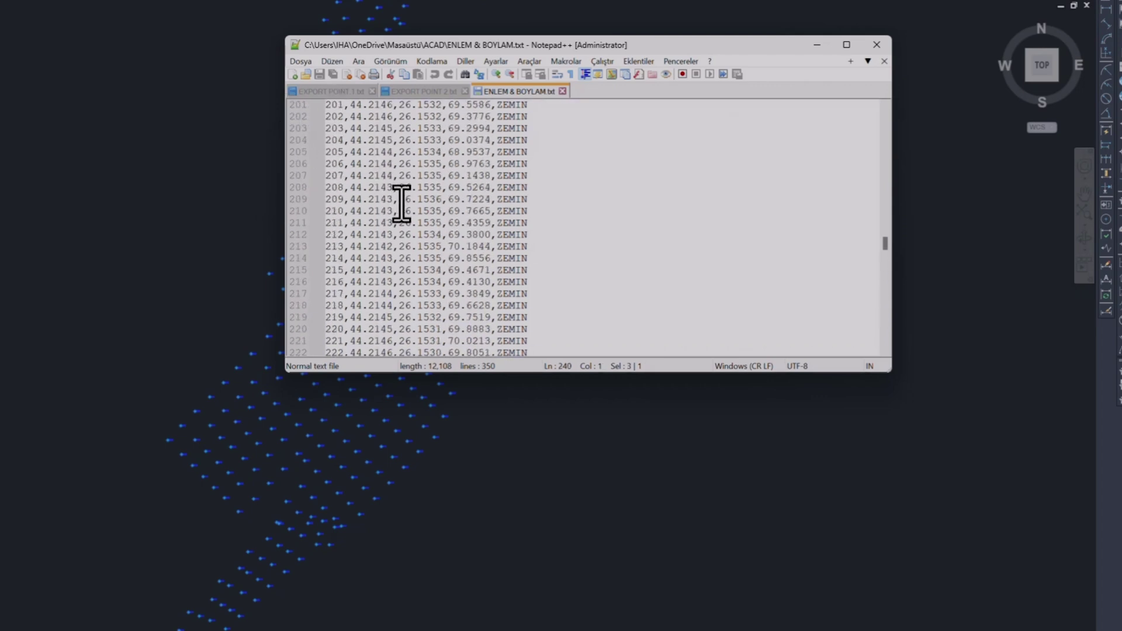
{"action": "left_click", "coordinate": [585, 102]}
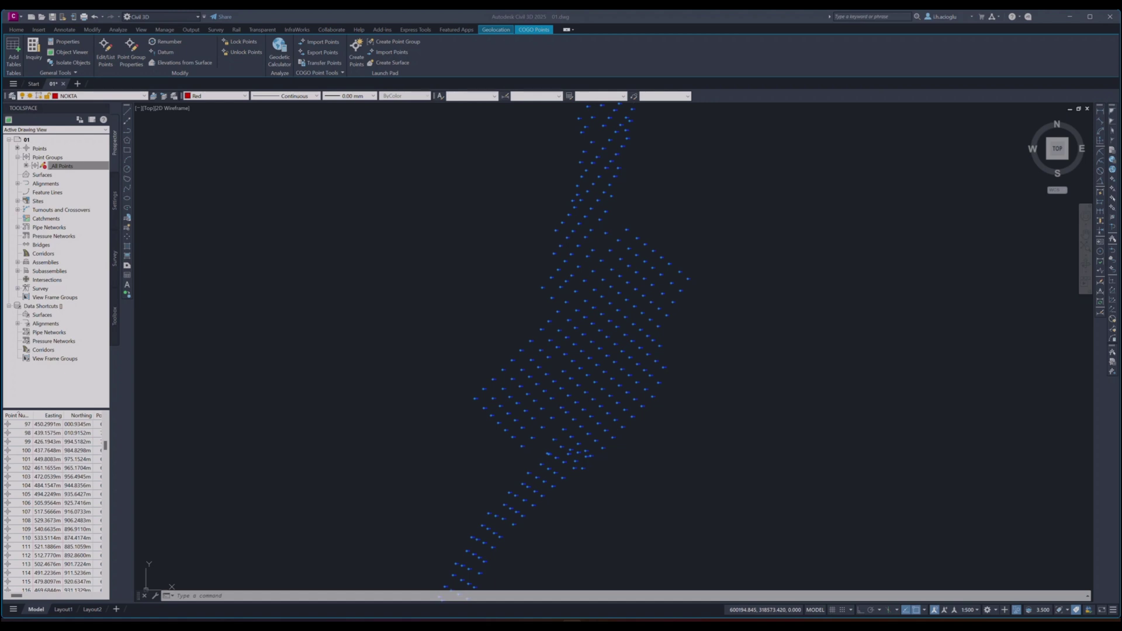
Start a blank drawing and load ENLEM & BOYLAM.txt as the Import Points source file
{"action": "key", "text": "Escape"}
{"action": "key", "text": "Escape"}
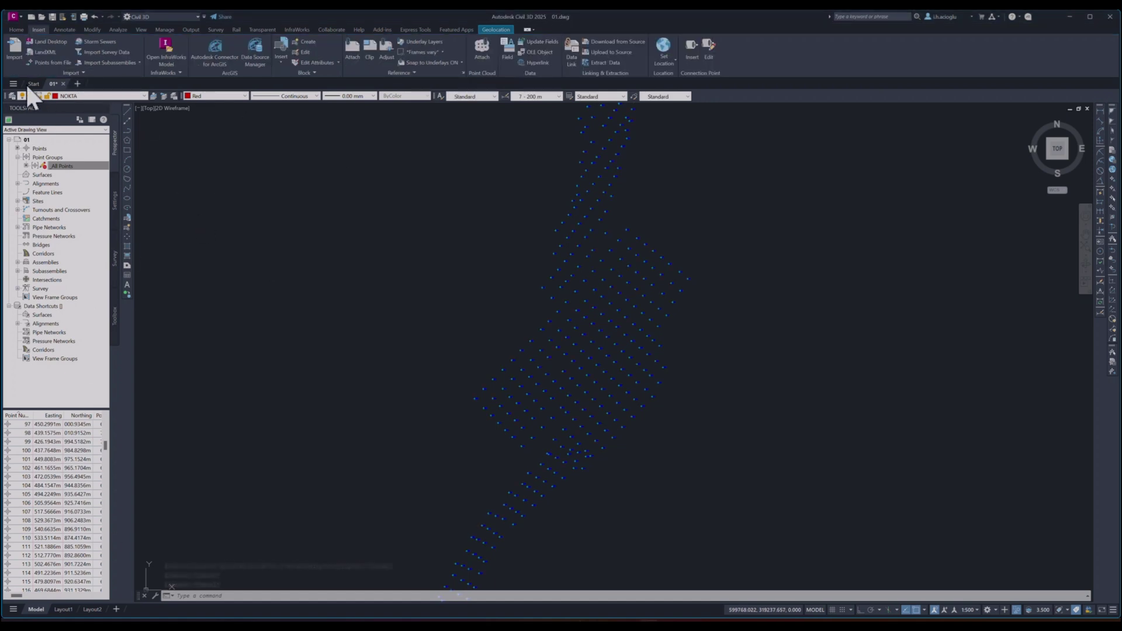
{"action": "left_click", "coordinate": [77, 84]}
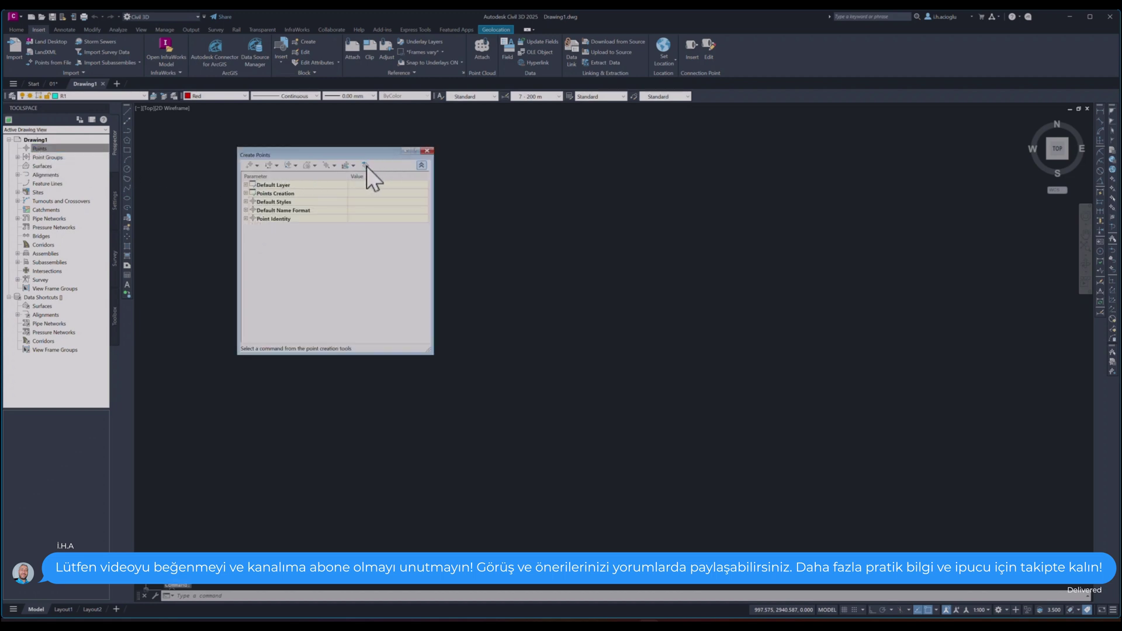
{"action": "left_click", "coordinate": [365, 165]}
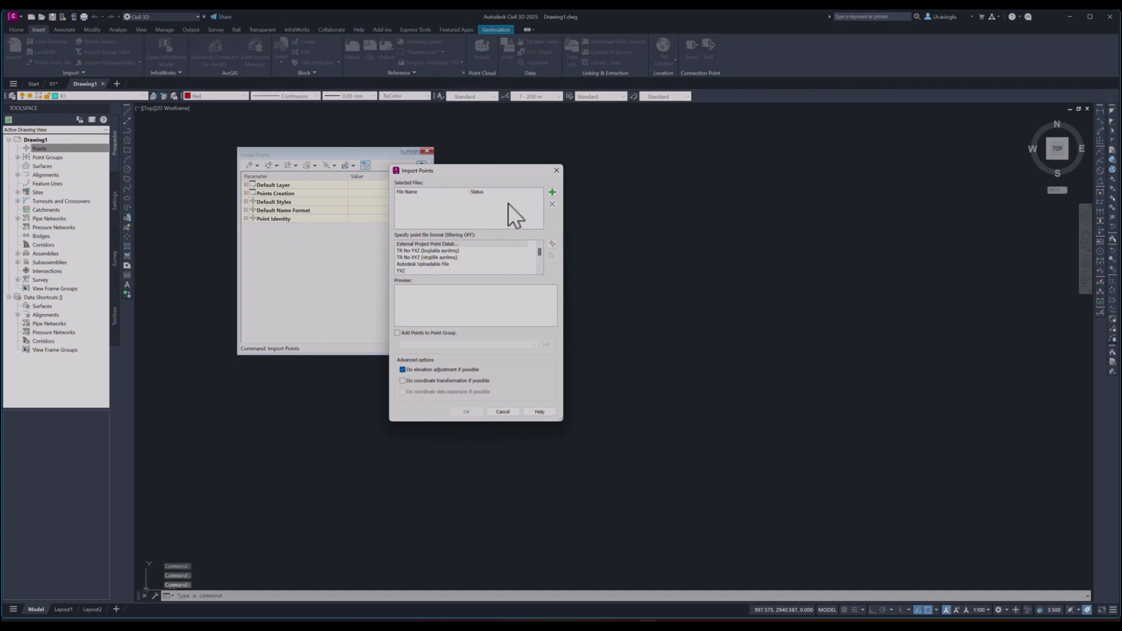
{"action": "left_click", "coordinate": [551, 192]}
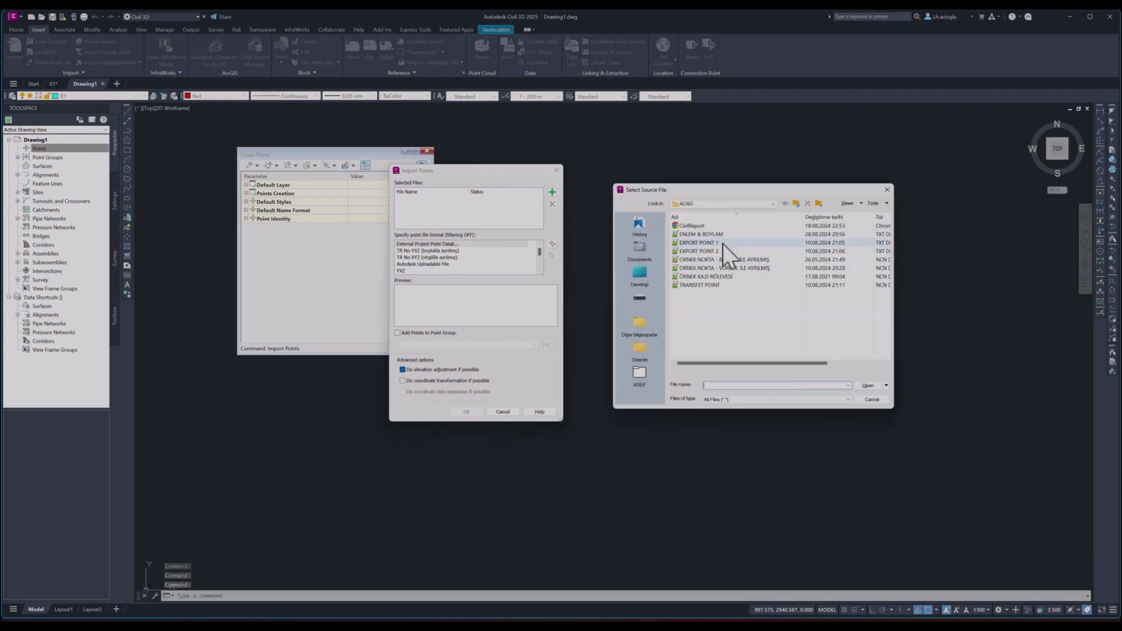
{"action": "double_click", "coordinate": [697, 236]}
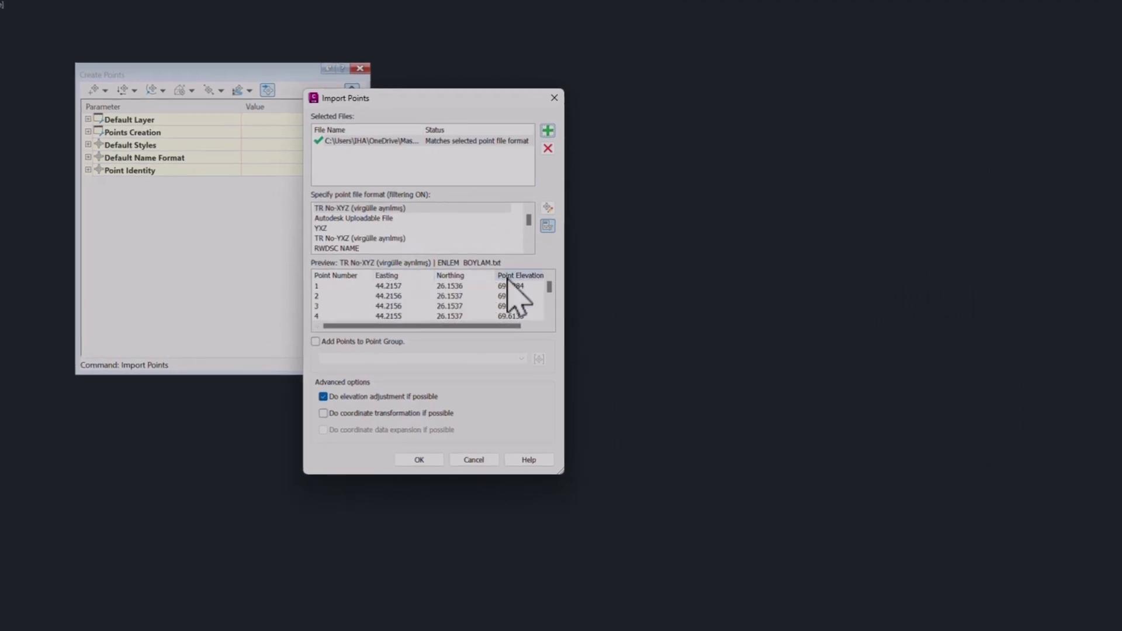
{"action": "mouse_move", "coordinate": [502, 325]}
{"action": "left_mouse_down"}
{"action": "mouse_move", "coordinate": [536, 326]}
{"action": "mouse_move", "coordinate": [376, 326]}
{"action": "left_mouse_up"}
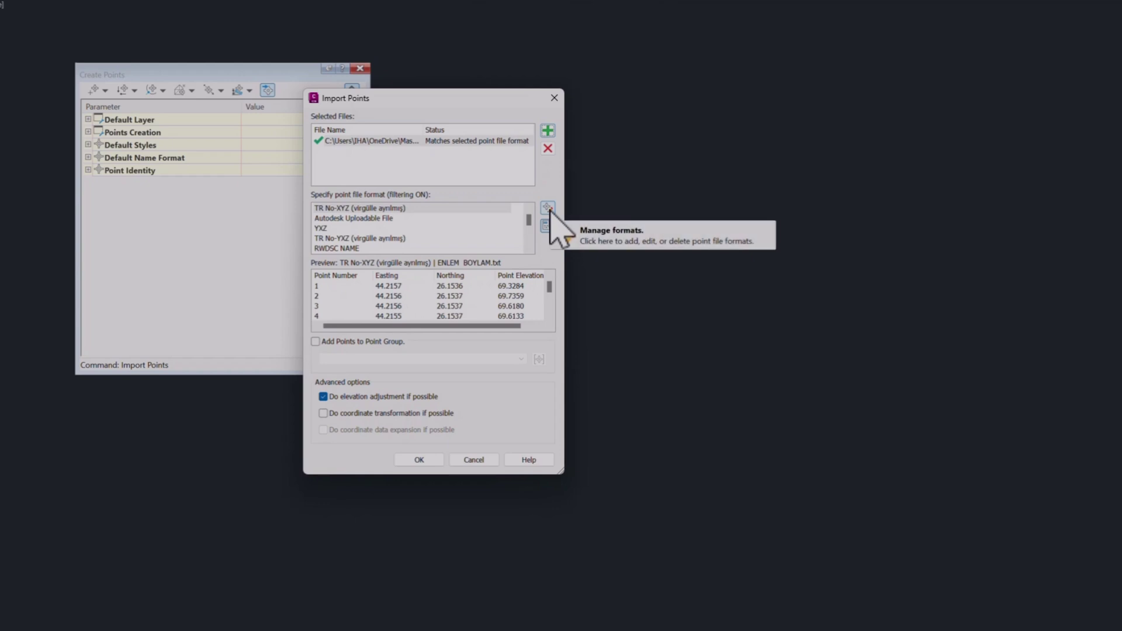
Copy Autodesk Uploadable File into a new ENLEM & BOYLAM format with a .txt extension
{"action": "left_click", "coordinate": [548, 209]}
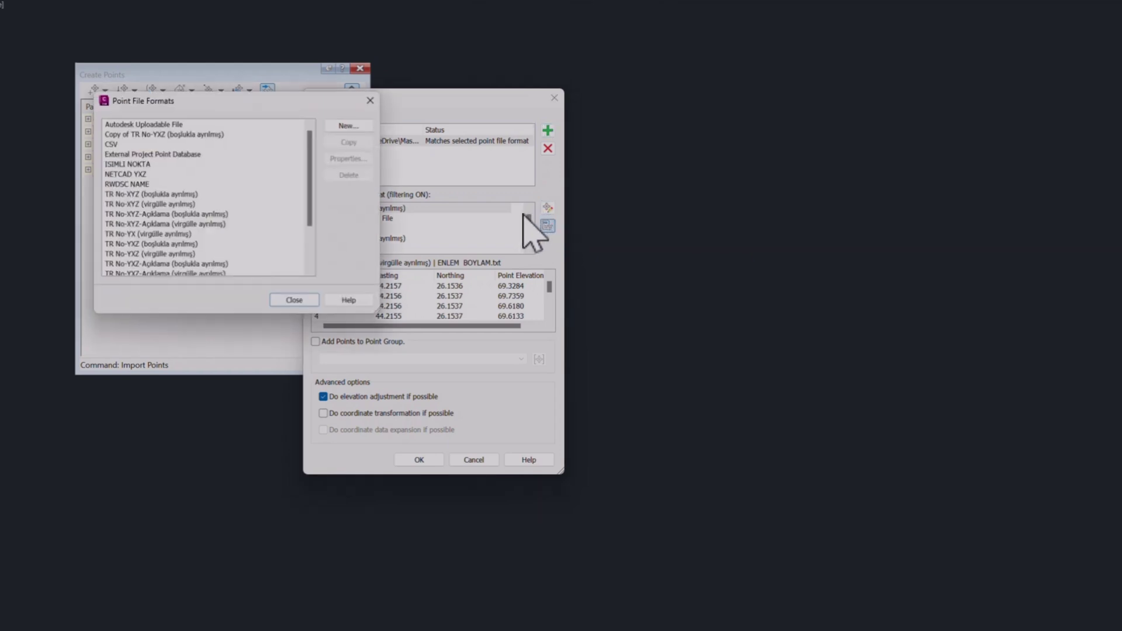
{"action": "mouse_move", "coordinate": [156, 96]}
{"action": "left_mouse_down"}
{"action": "mouse_move", "coordinate": [800, 161]}
{"action": "mouse_move", "coordinate": [747, 140]}
{"action": "left_mouse_up"}
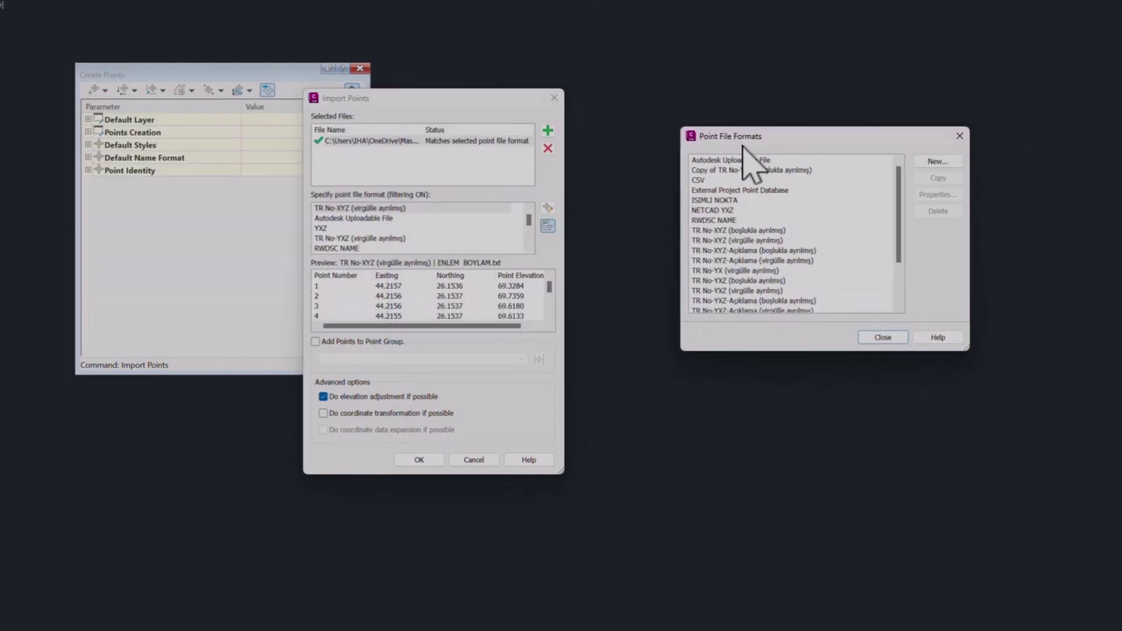
{"action": "left_click", "coordinate": [719, 161]}
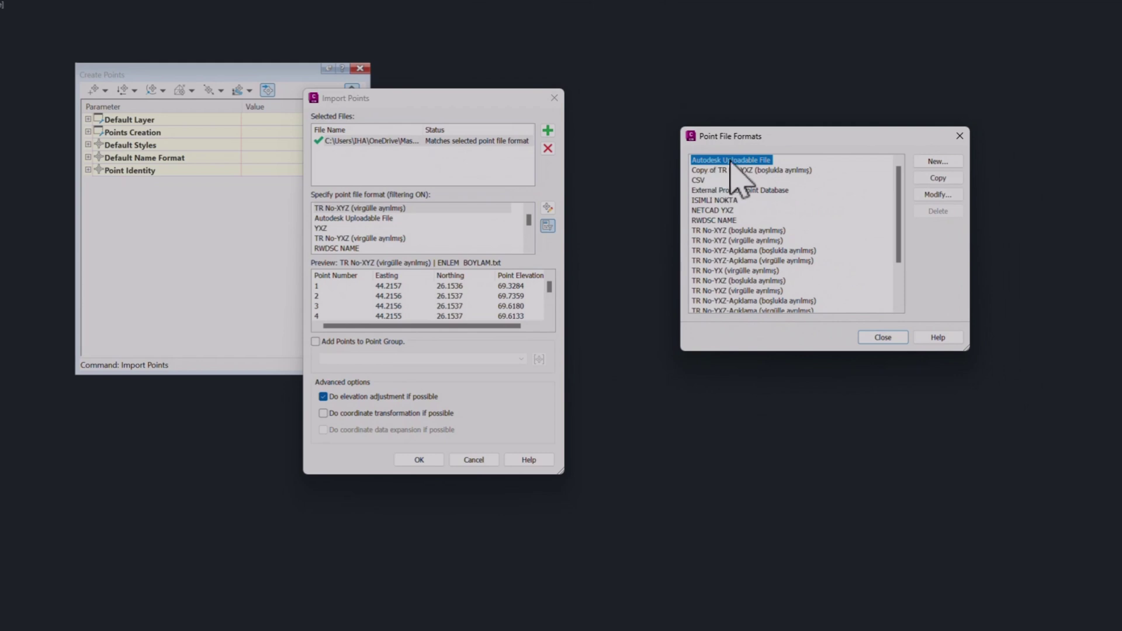
{"action": "left_click", "coordinate": [938, 178]}
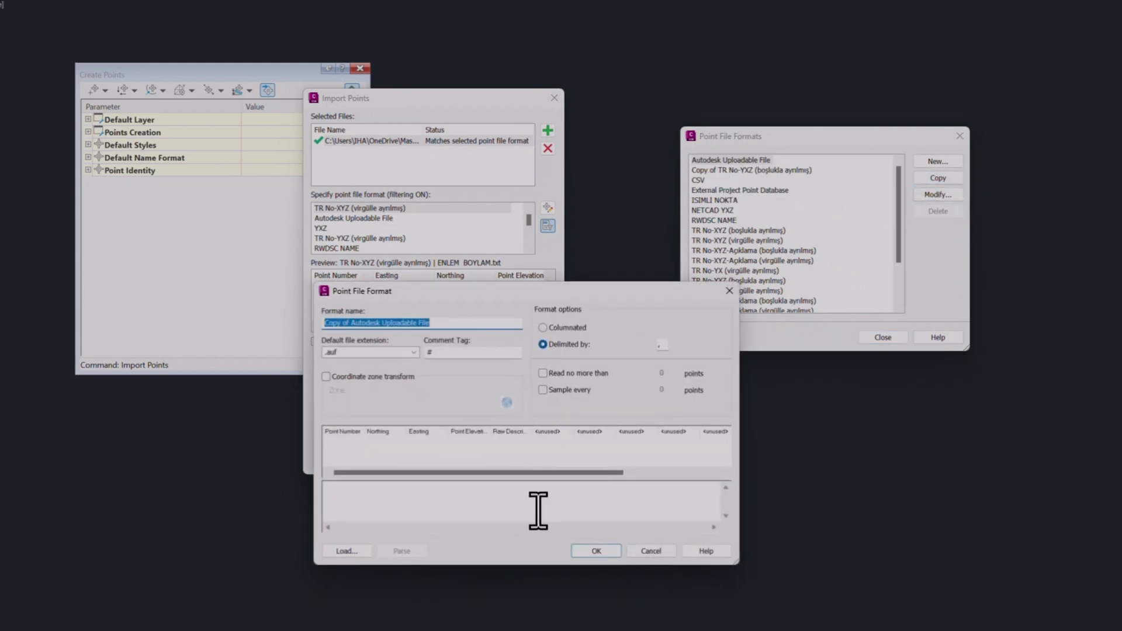
{"action": "type", "text": "ENLEM & BOYLAM"}
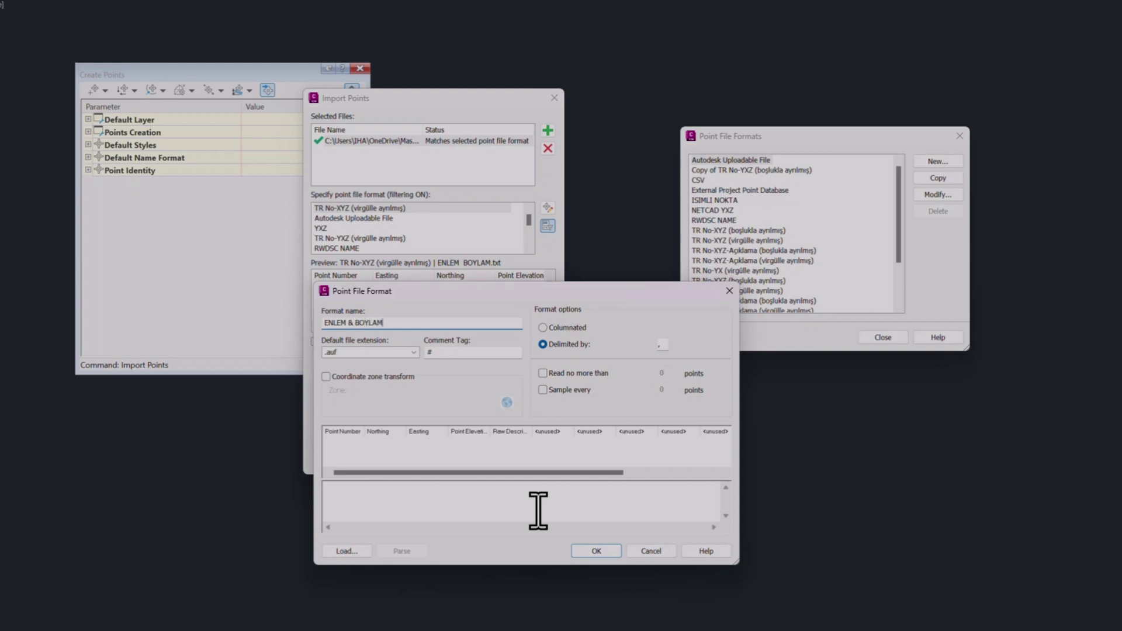
{"action": "key", "text": "Tab"}
{"action": "key", "text": "Down"}
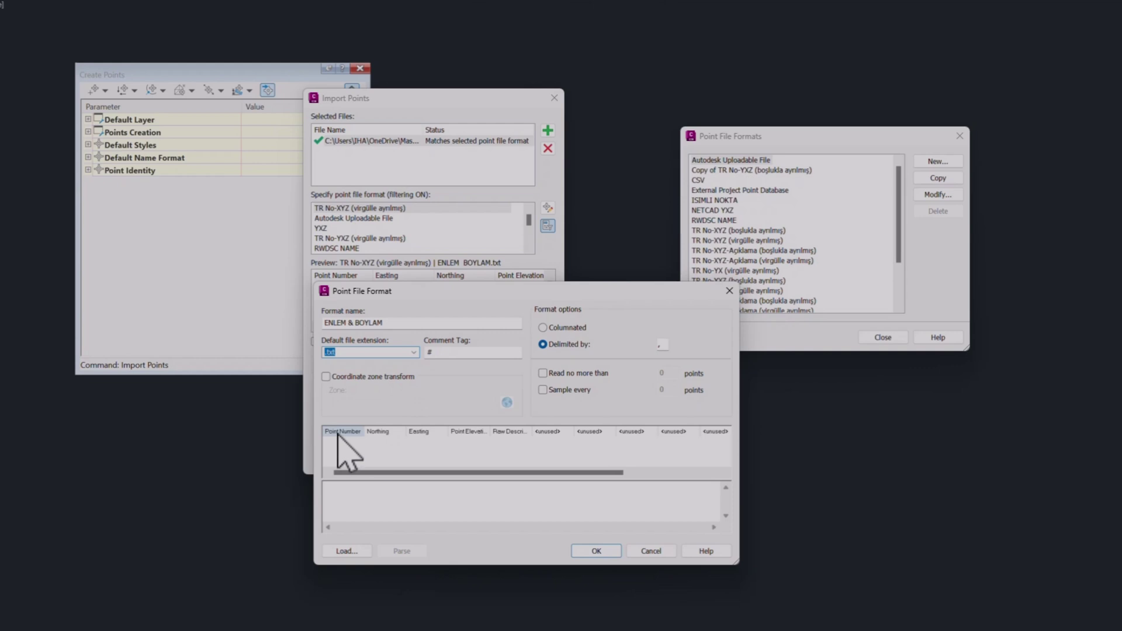
Replace the Northing and Easting columns with Latitude and Longitude
{"action": "left_click", "coordinate": [379, 432]}
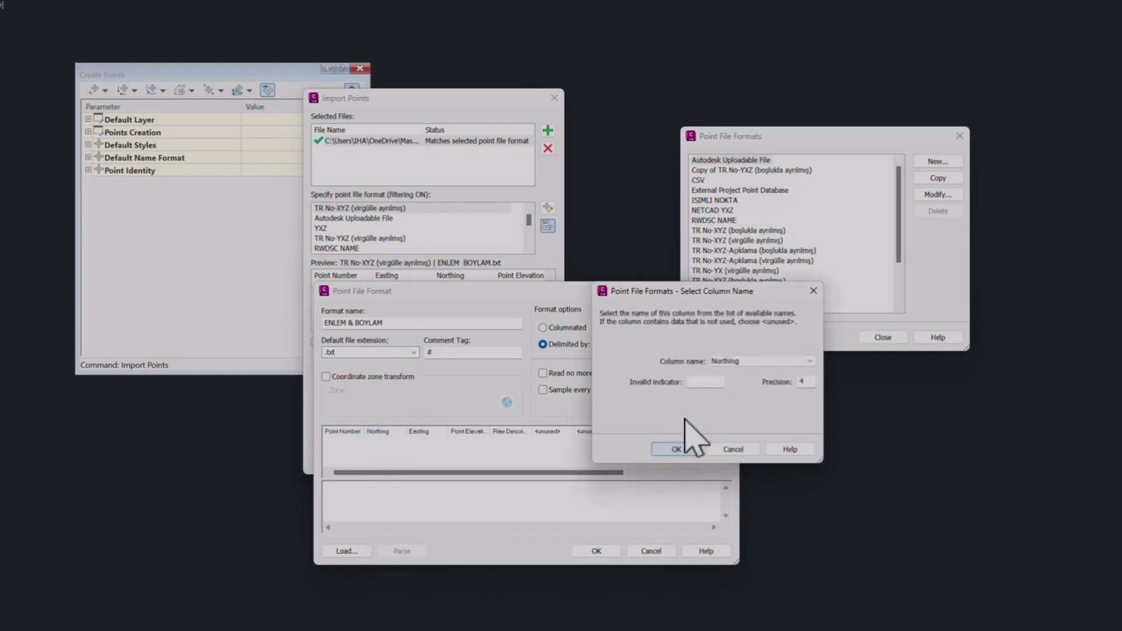
{"action": "left_click", "coordinate": [749, 362]}
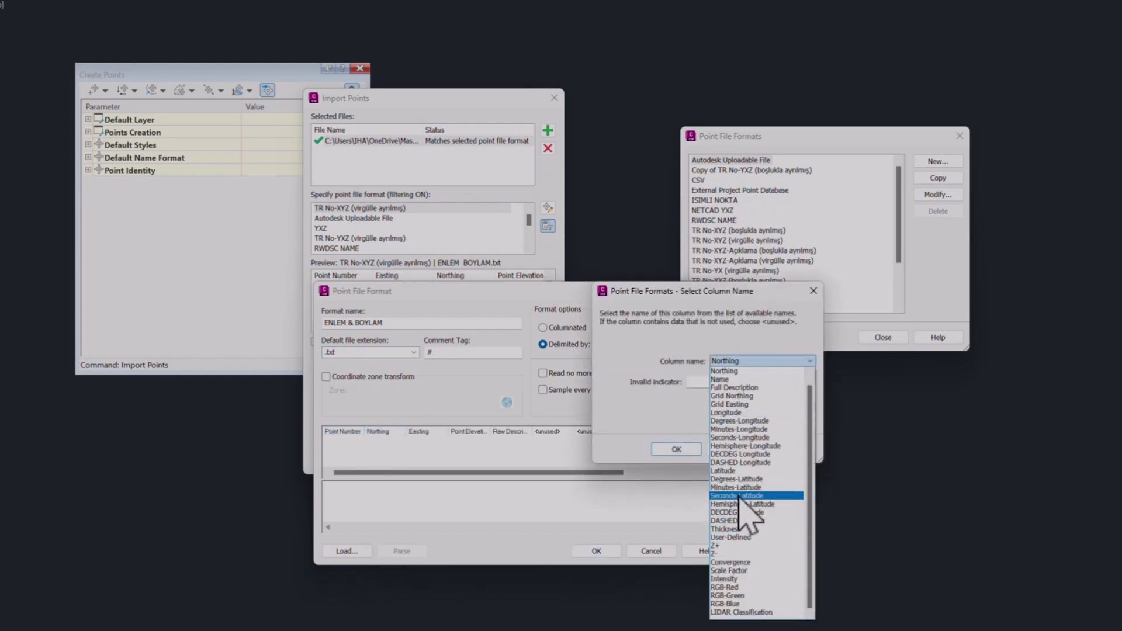
{"action": "left_click", "coordinate": [725, 470]}
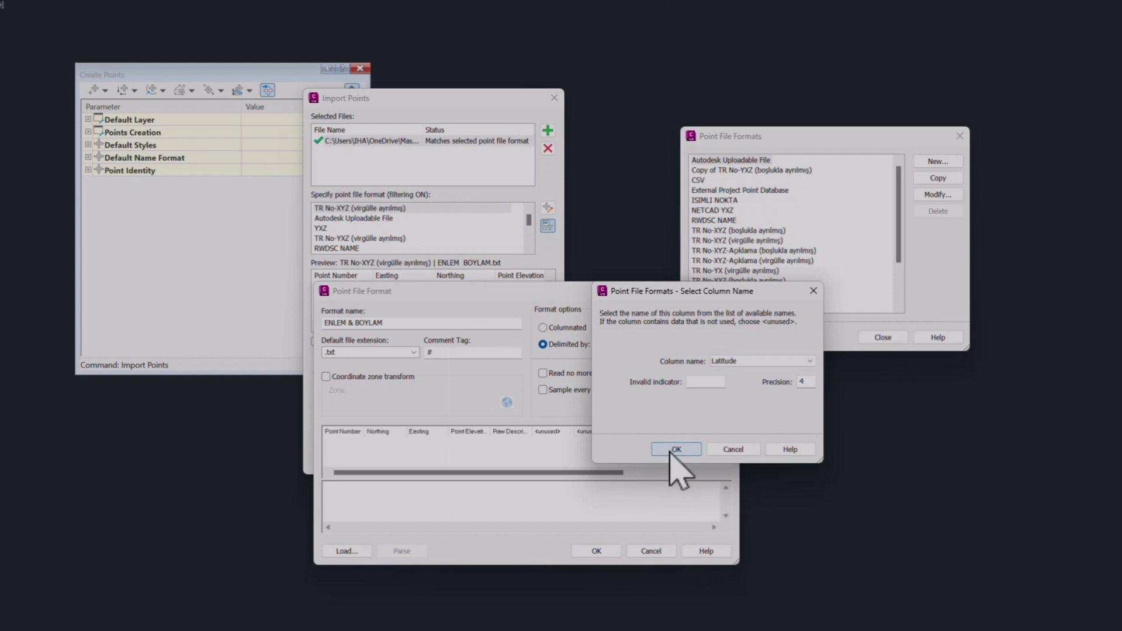
{"action": "left_click", "coordinate": [672, 448]}
{"action": "left_click", "coordinate": [418, 433]}
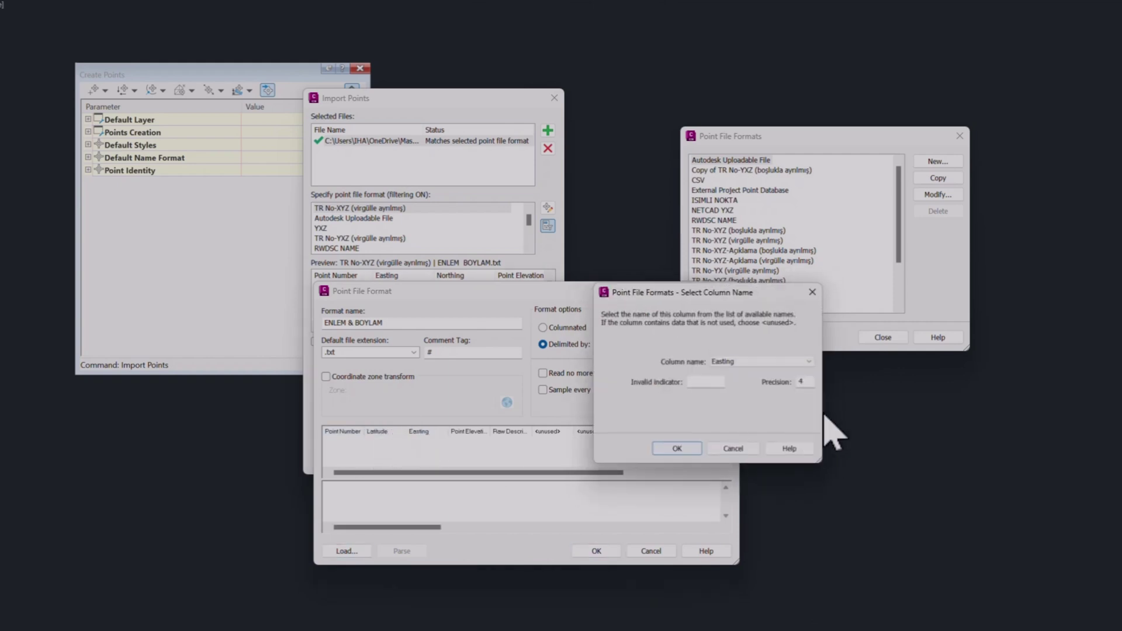
{"action": "left_click", "coordinate": [759, 361]}
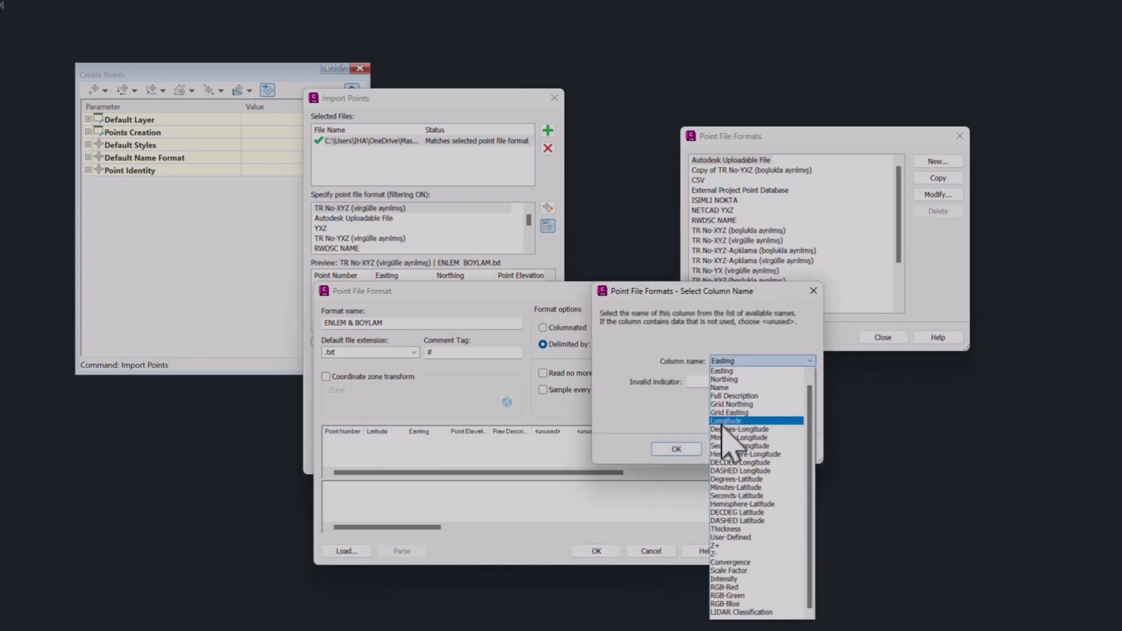
{"action": "left_click", "coordinate": [724, 421]}
{"action": "left_click", "coordinate": [677, 449]}
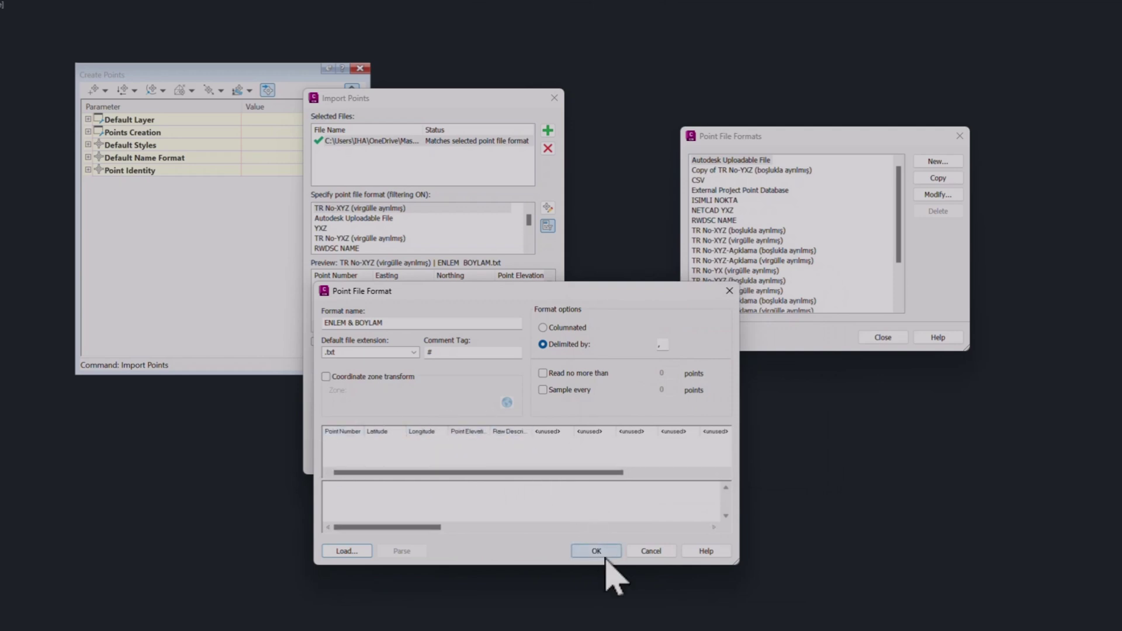
Save the ENLEM & BOYLAM format and import ENLEM & BOYLAM.txt with it
{"action": "left_click", "coordinate": [596, 551]}
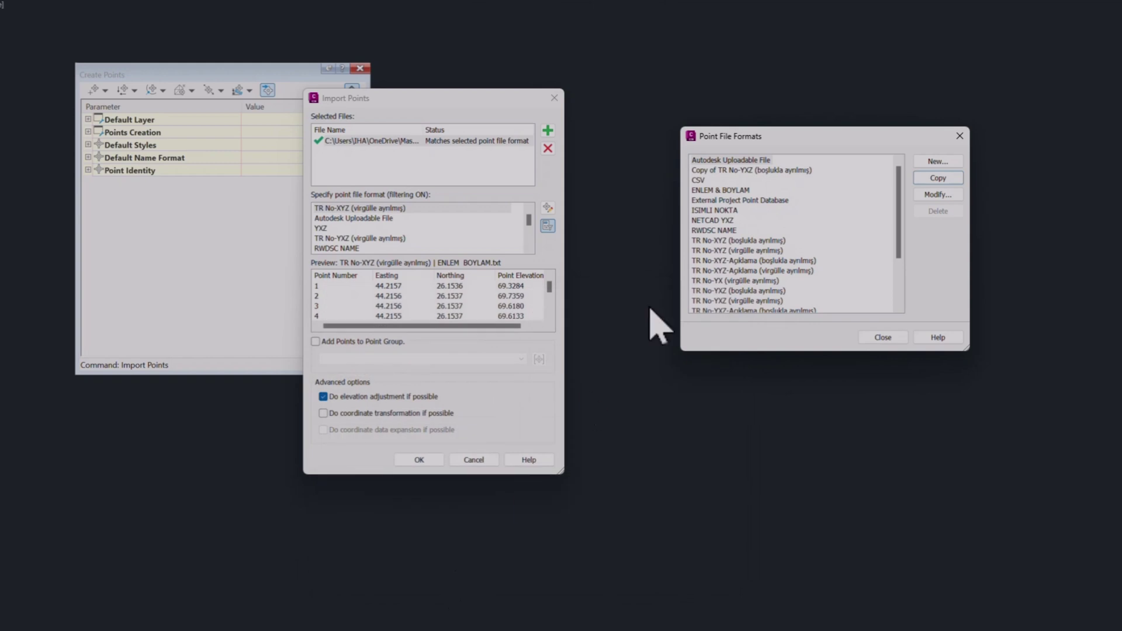
{"action": "key", "text": "Escape"}
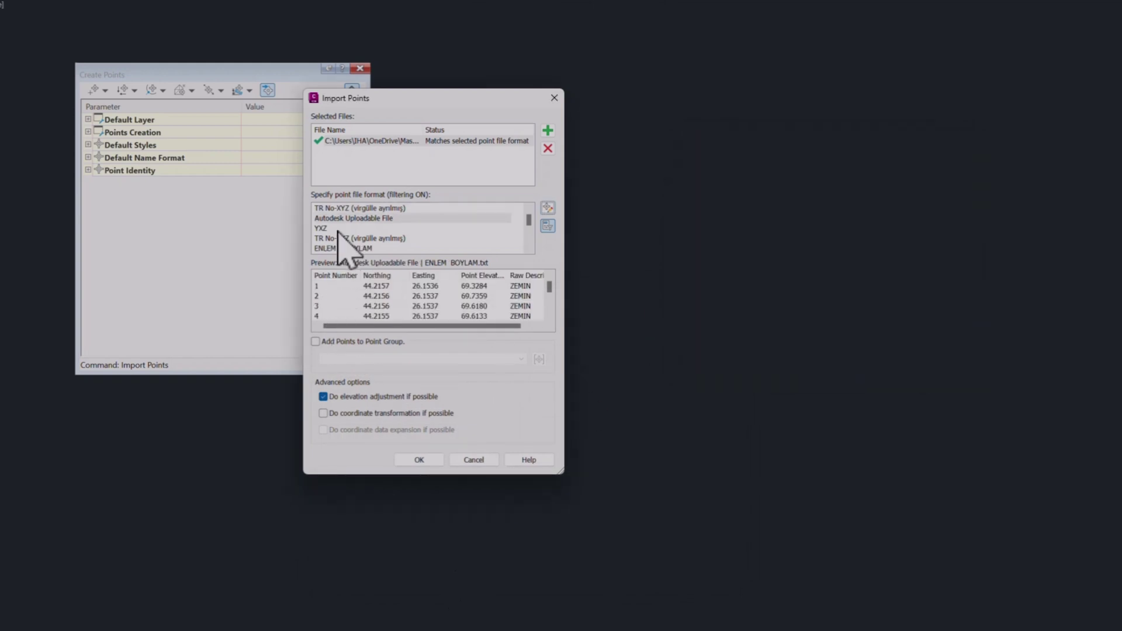
{"action": "left_click", "coordinate": [341, 248]}
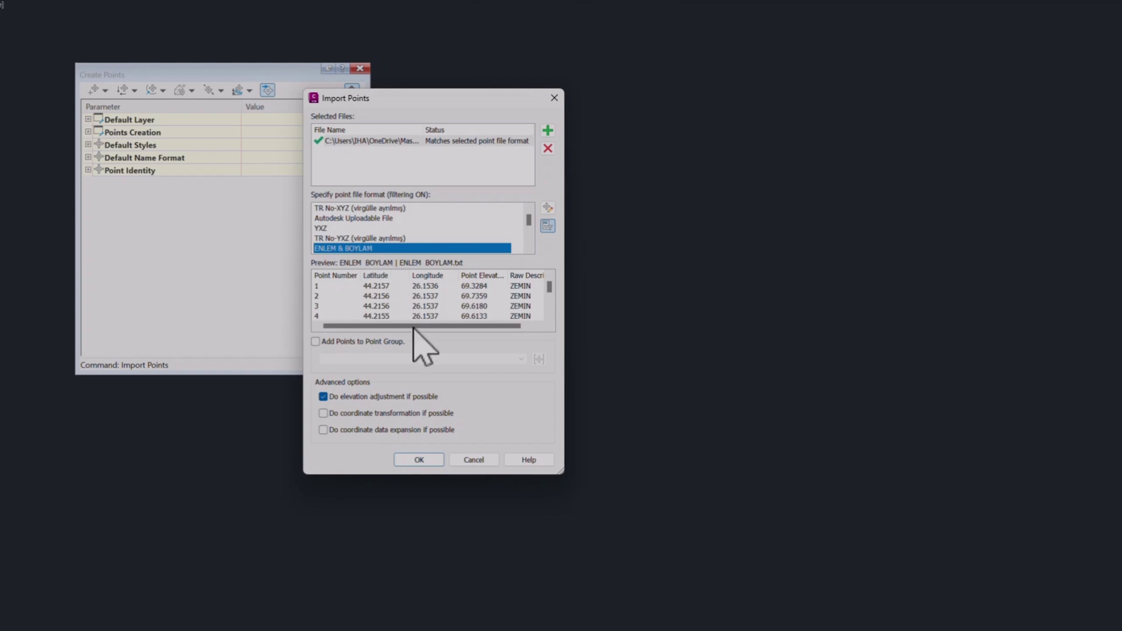
{"action": "left_click", "coordinate": [426, 460]}
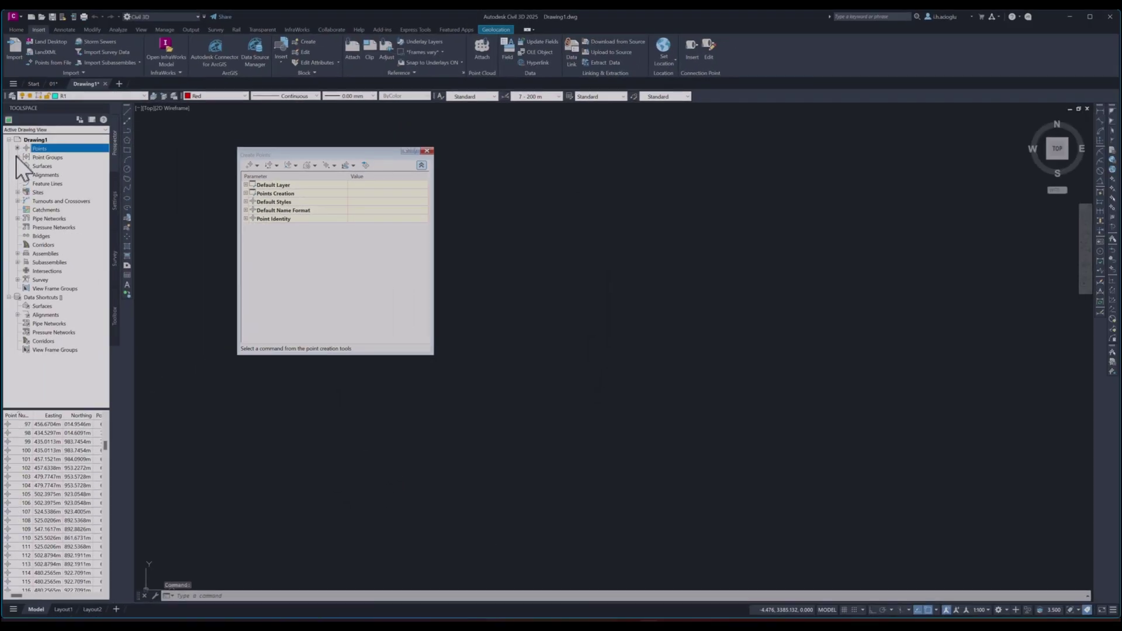
List all imported points to check their coordinates, then close the point tools
{"action": "left_click", "coordinate": [17, 157]}
{"action": "left_click", "coordinate": [51, 166]}
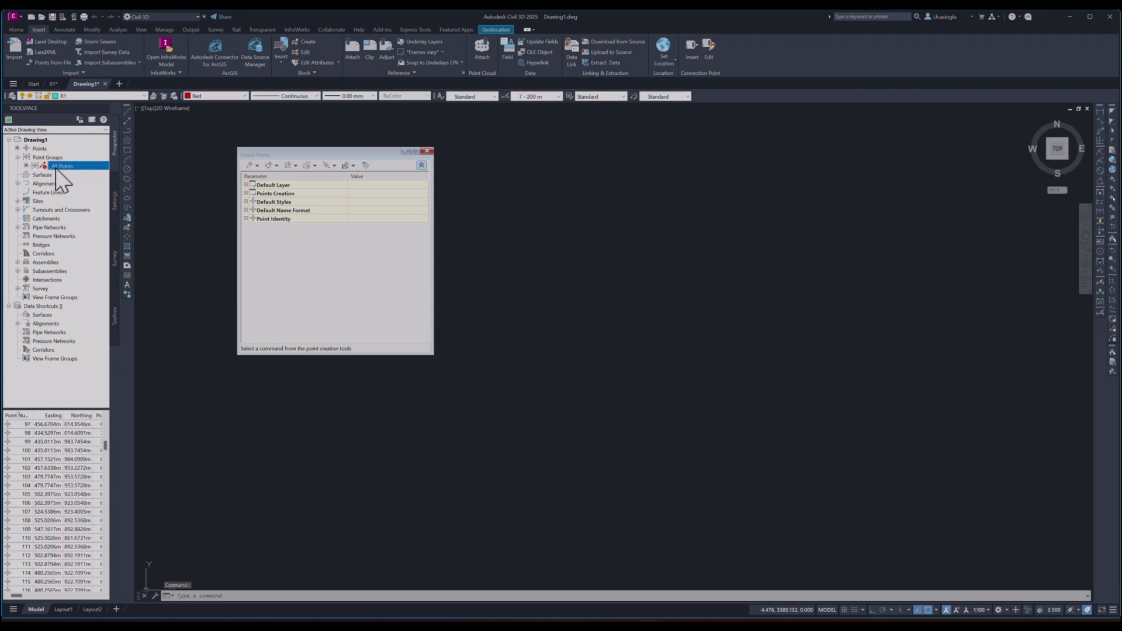
{"action": "right_click", "coordinate": [56, 168]}
{"action": "left_click", "coordinate": [89, 276]}
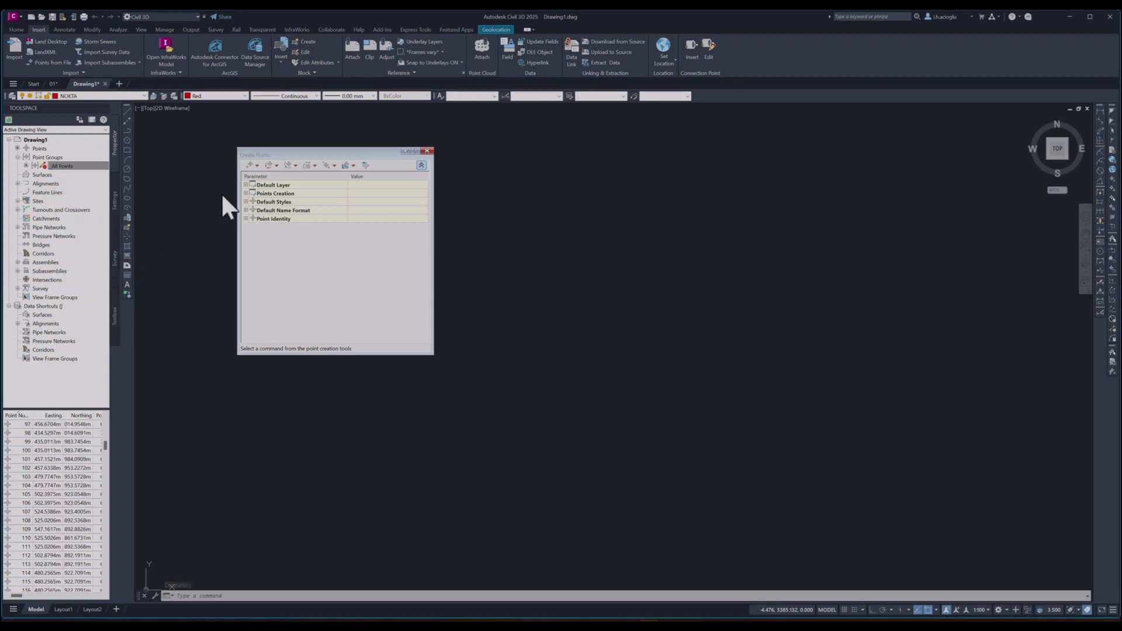
{"action": "left_click", "coordinate": [106, 49]}
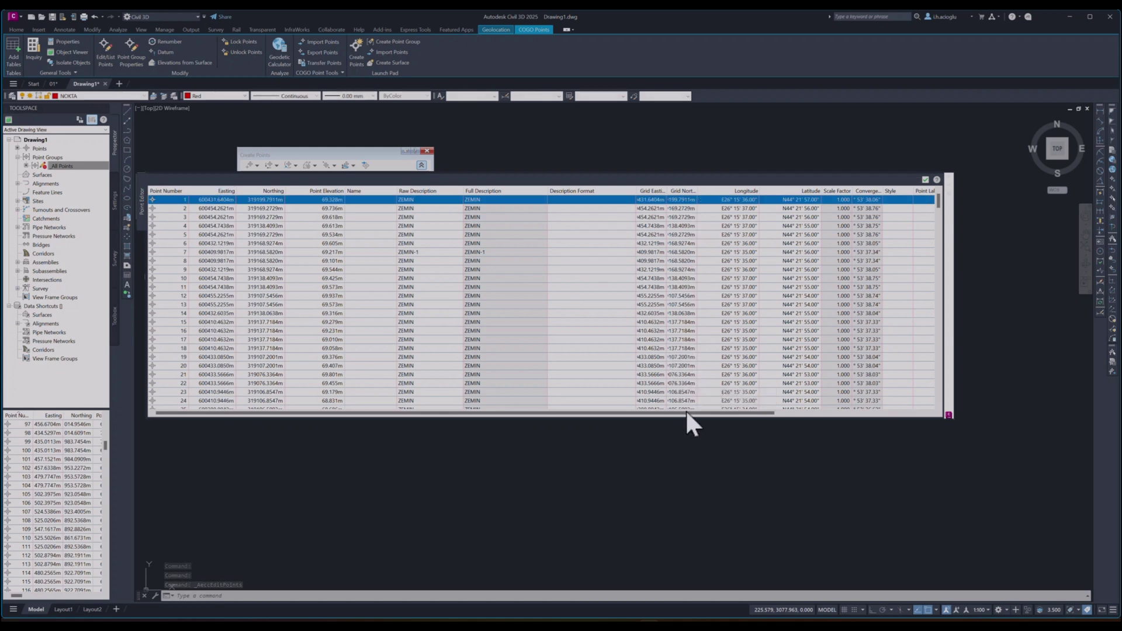
{"action": "left_click", "coordinate": [925, 179]}
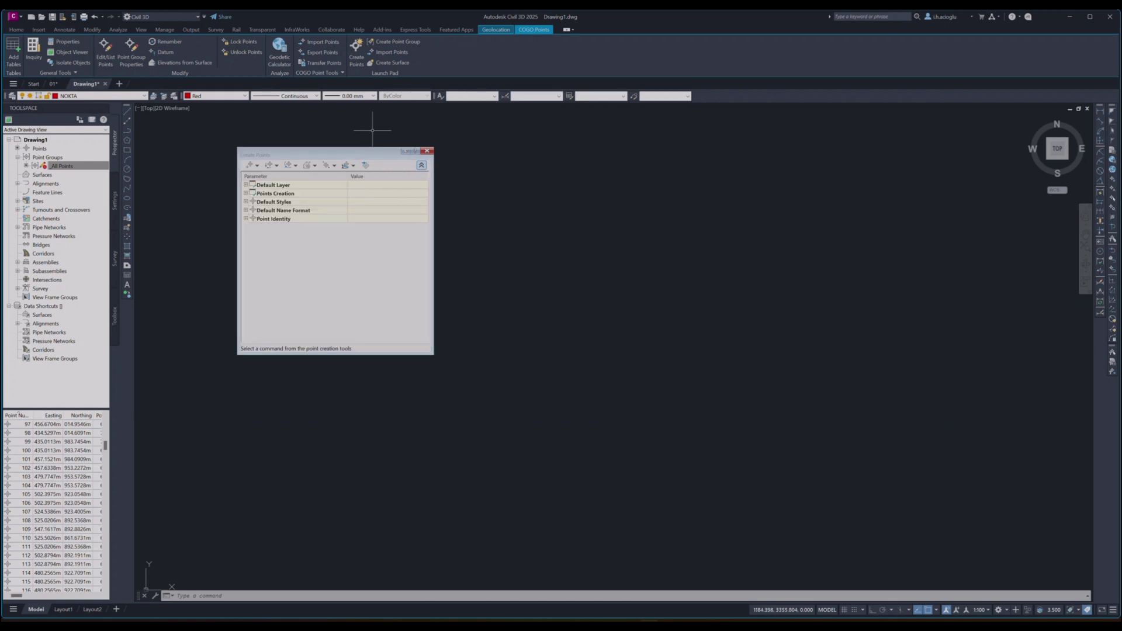
{"action": "left_click", "coordinate": [427, 150]}
Switch to drawing 01 and start exporting the All Points group
{"action": "left_click", "coordinate": [51, 83]}
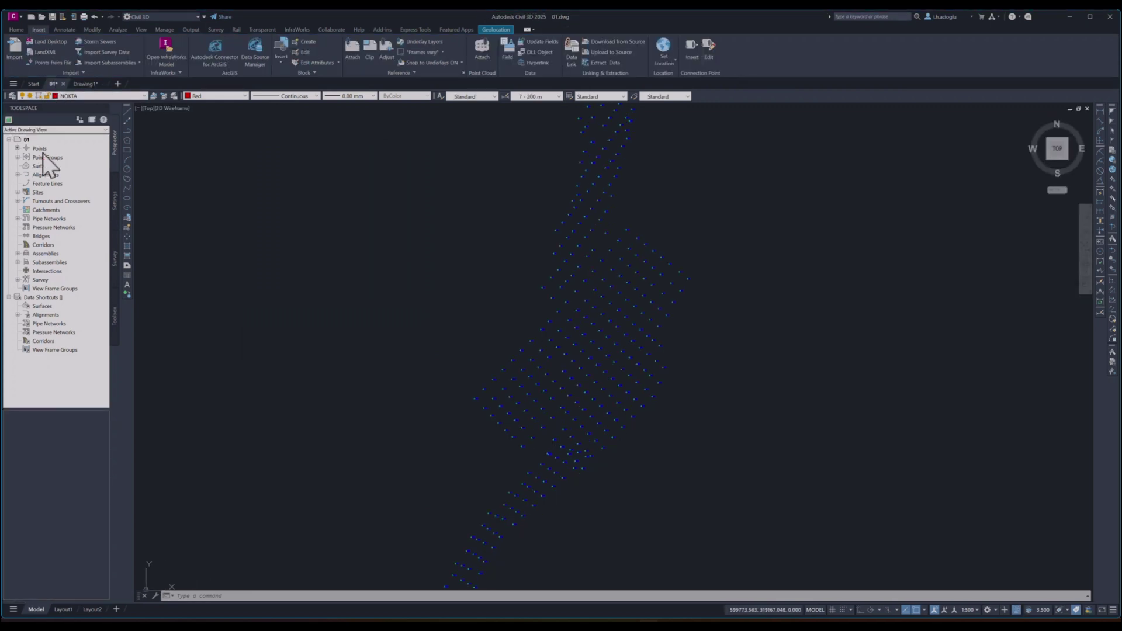
{"action": "right_click", "coordinate": [38, 149]}
{"action": "left_click", "coordinate": [30, 156]}
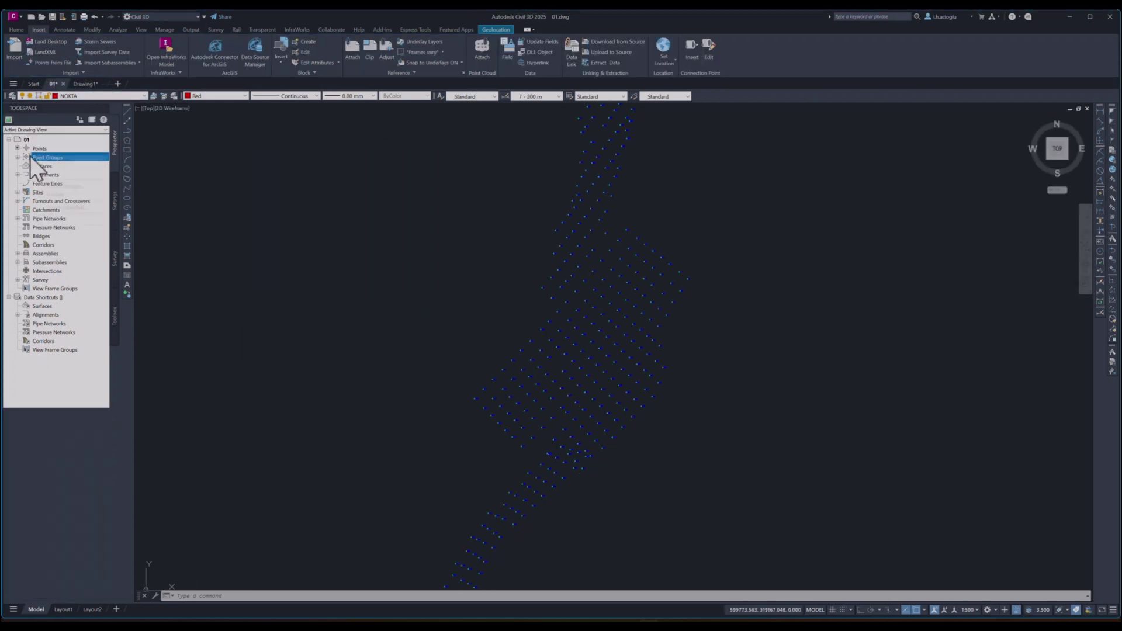
{"action": "right_click", "coordinate": [30, 156]}
{"action": "left_click", "coordinate": [16, 157]}
{"action": "right_click", "coordinate": [61, 166]}
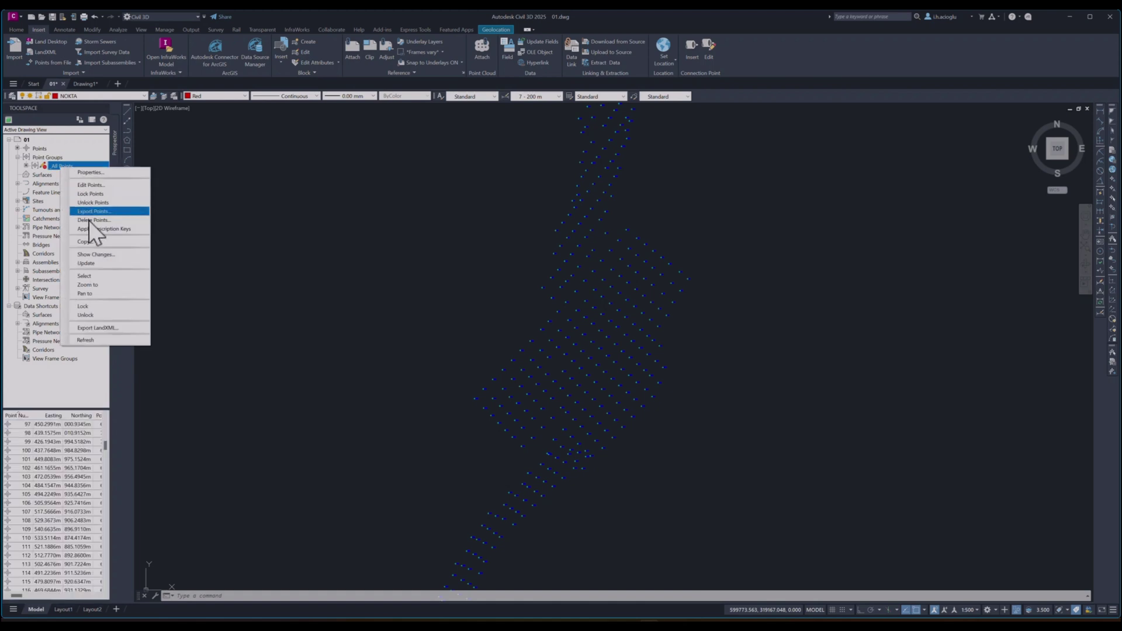
{"action": "left_click", "coordinate": [88, 212]}
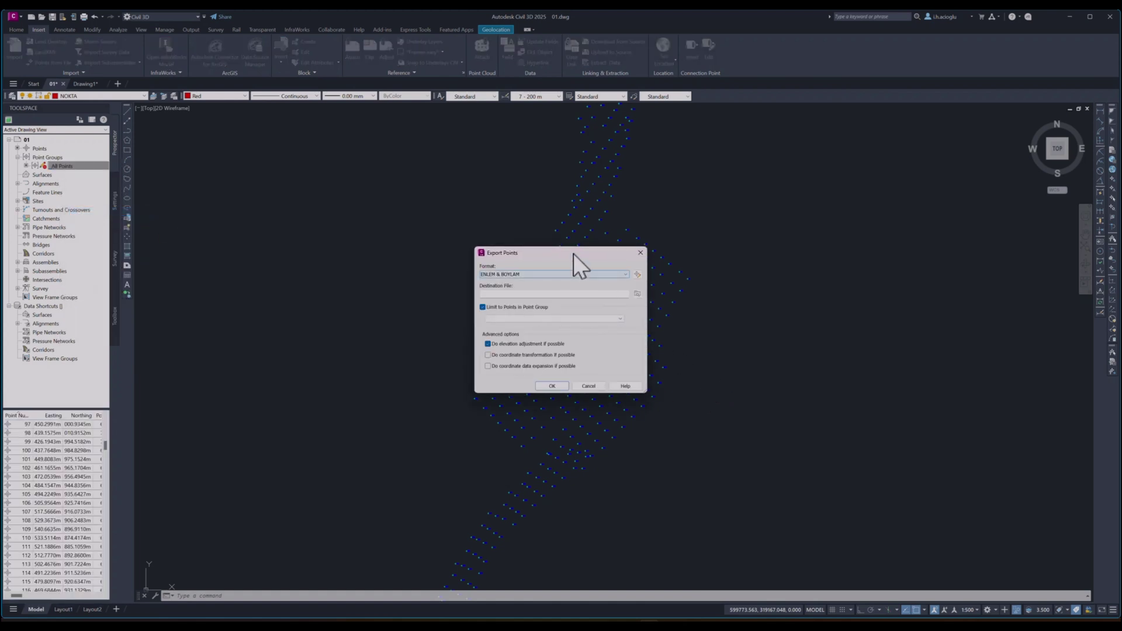
Set the export destination file name to DERECE DEKIKA
{"action": "left_click_drag", "start_coordinate": [573, 254], "coordinate": [342, 215]}
{"action": "left_click", "coordinate": [406, 255]}
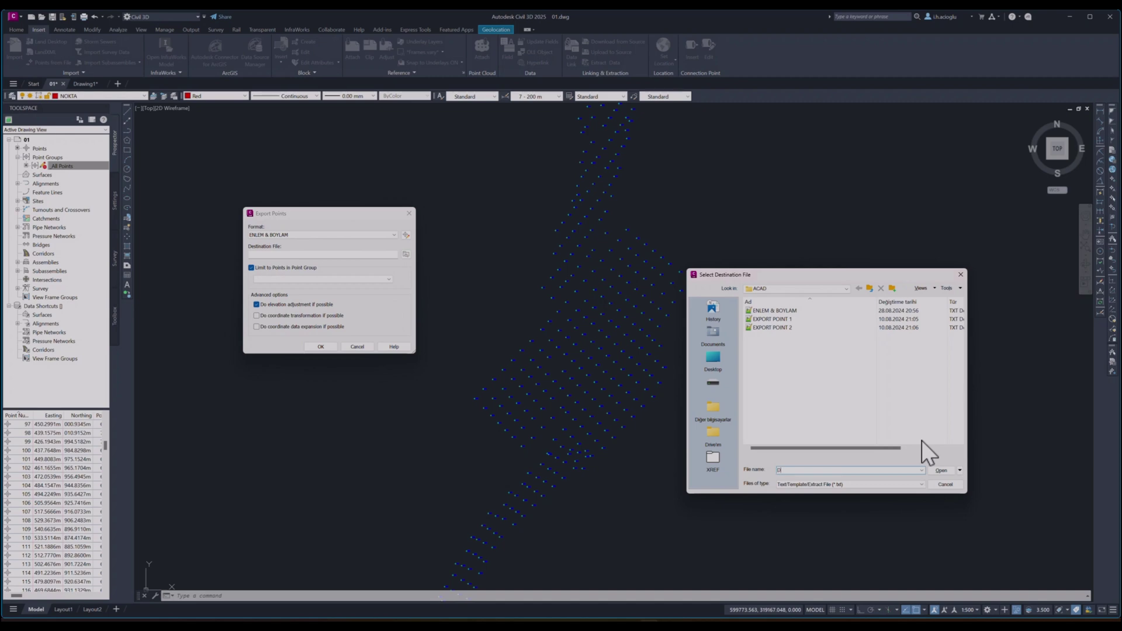
{"action": "type", "text": "DERECE "}
{"action": "type", "text": "DEKIKA"}
{"action": "key", "text": "Return"}
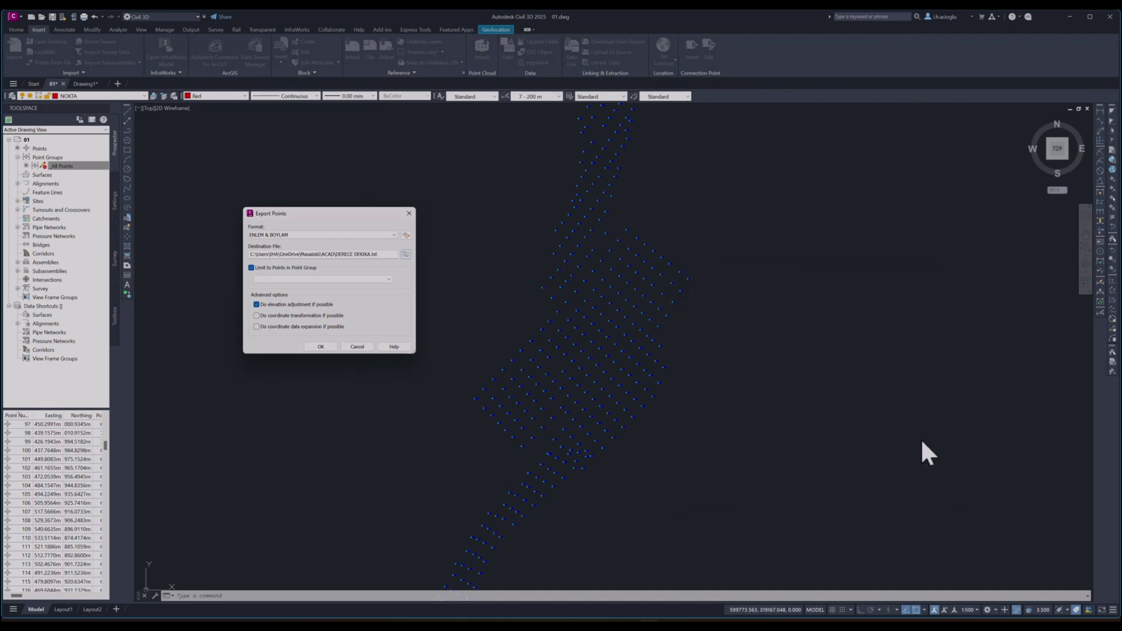
{"action": "left_click", "coordinate": [405, 235]}
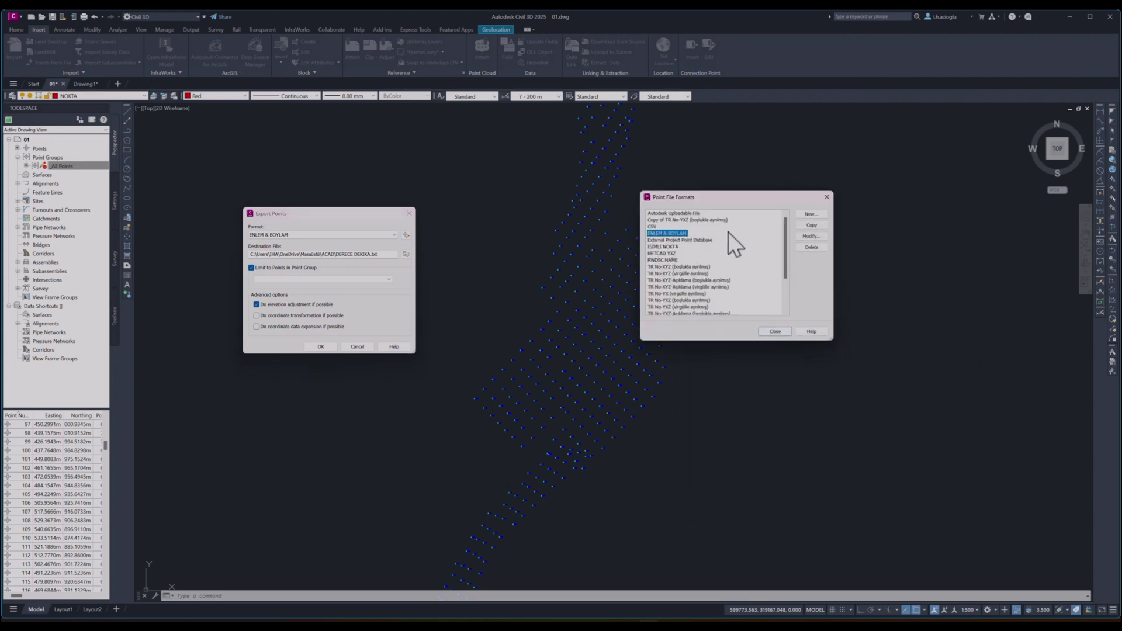
Copy ENLEM & BOYLAM as DERECE DAKIKA SANIYE with Degrees- and Minutes-Latitude as columns two and three
{"action": "left_click", "coordinate": [809, 226]}
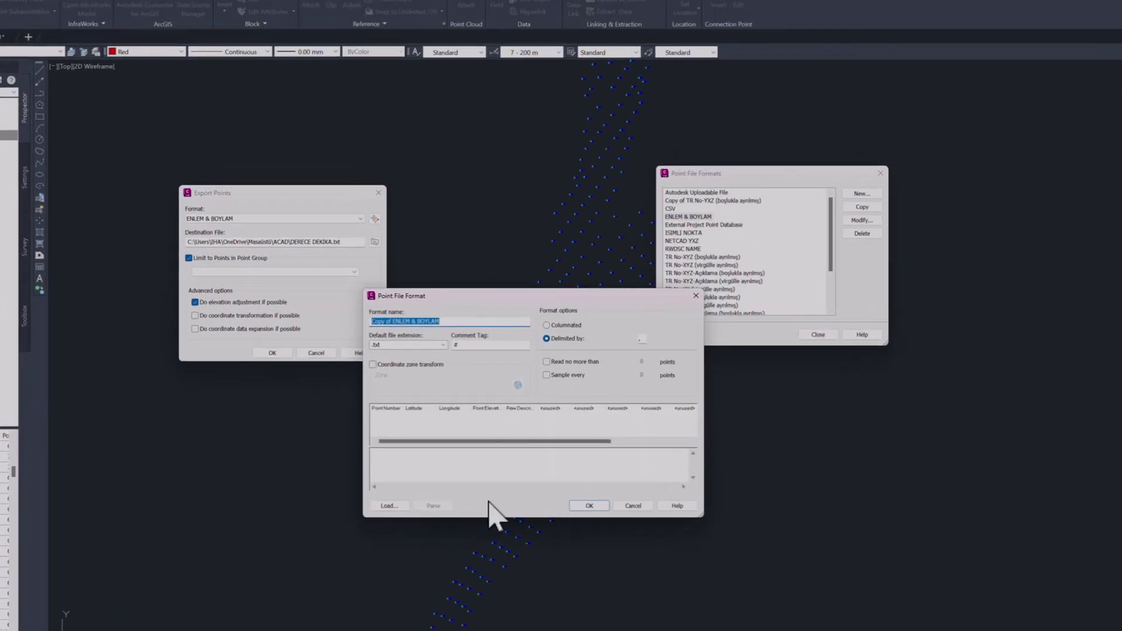
{"action": "type", "text": "Di"}
{"action": "type", "text": "ERE"}
{"action": "type", "text": "CE DAKIKA SANIYE"}
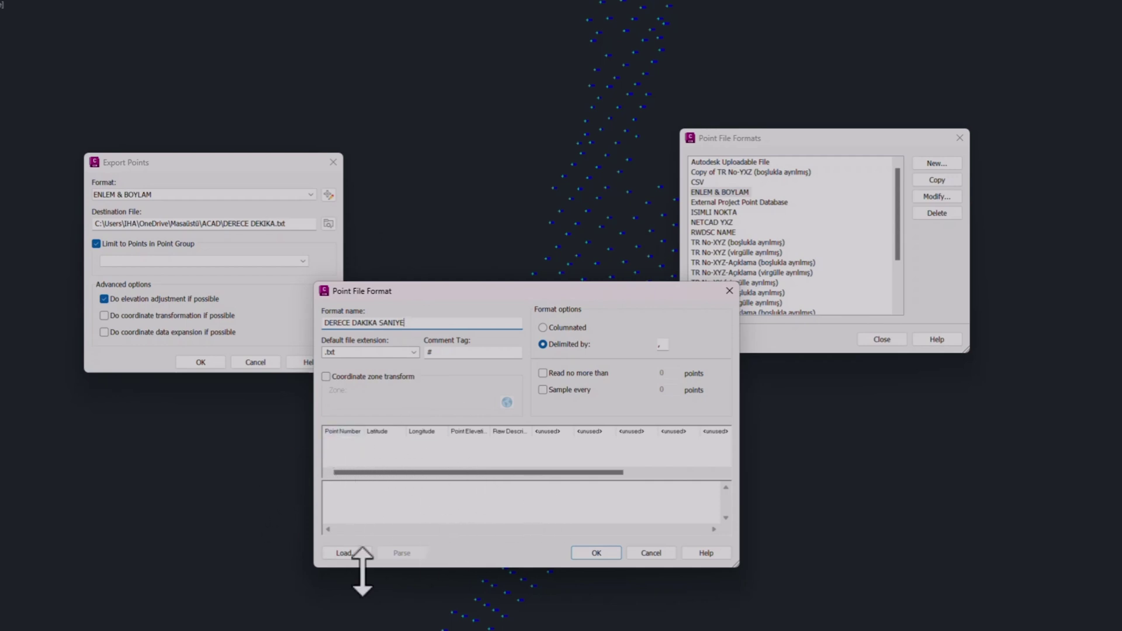
{"action": "left_click", "coordinate": [377, 431]}
{"action": "left_click", "coordinate": [722, 361]}
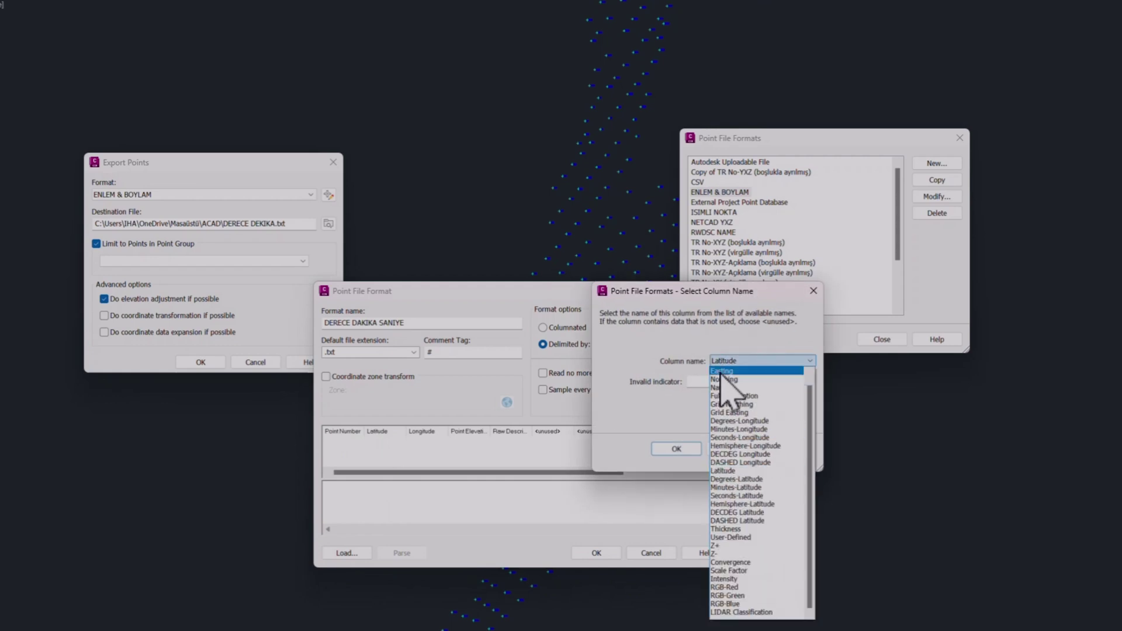
{"action": "left_click", "coordinate": [738, 479]}
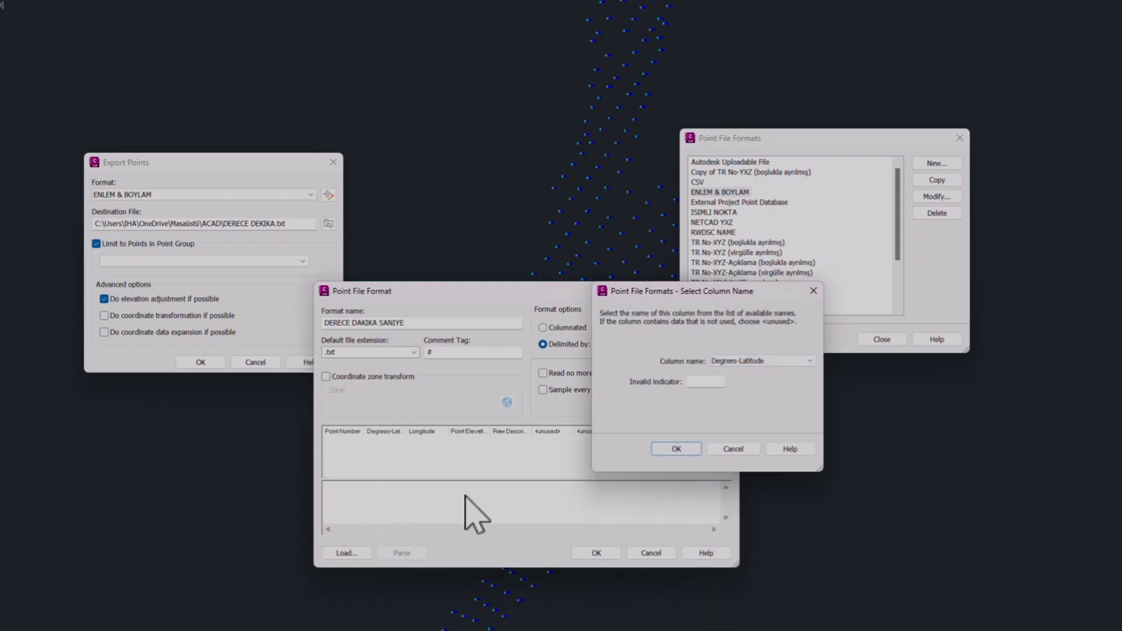
{"action": "key", "text": "Return"}
{"action": "left_click", "coordinate": [423, 431]}
{"action": "left_click", "coordinate": [728, 361]}
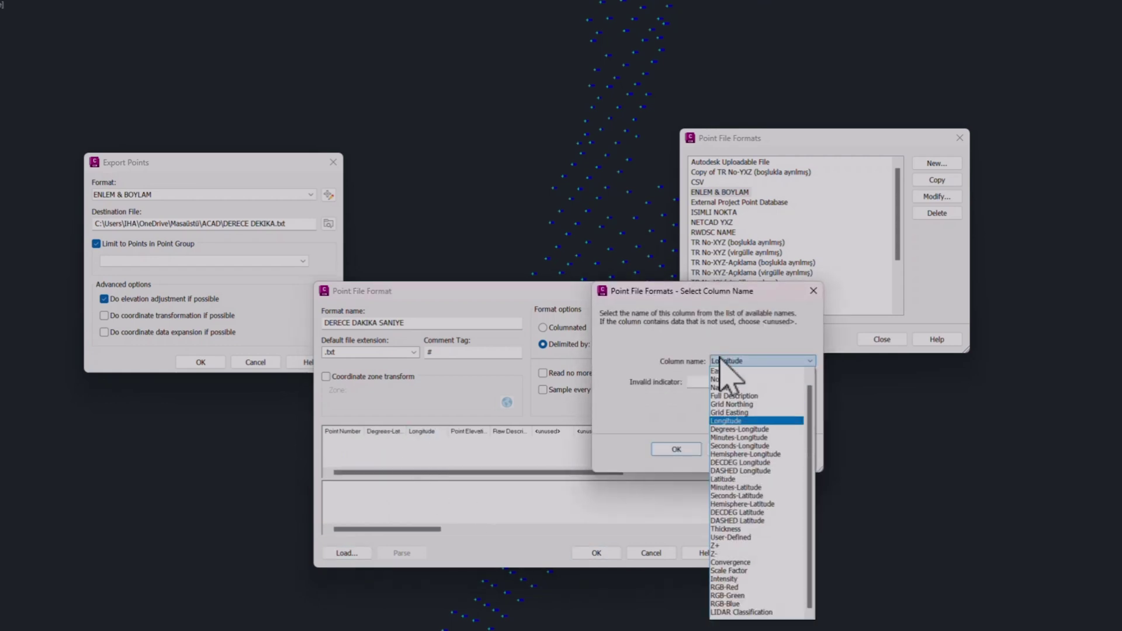
{"action": "left_click", "coordinate": [741, 488]}
{"action": "left_click", "coordinate": [680, 450]}
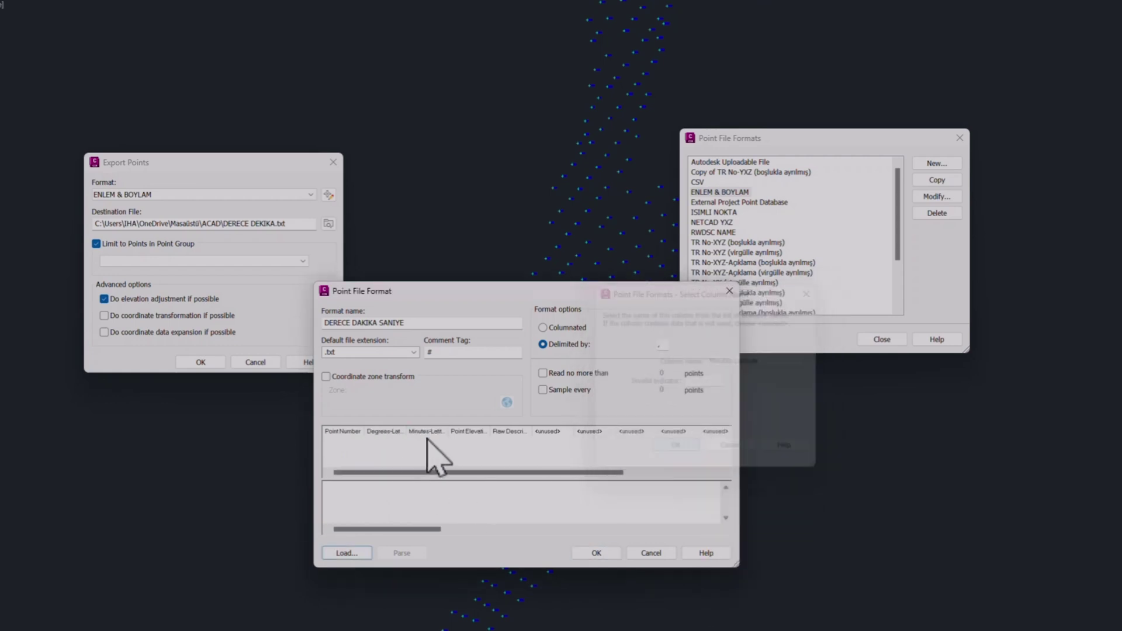
Set columns four and five to Seconds-Latitude and Hemisphere-Latitude
{"action": "left_click", "coordinate": [541, 431]}
{"action": "left_click", "coordinate": [735, 361]}
{"action": "left_click", "coordinate": [750, 498]}
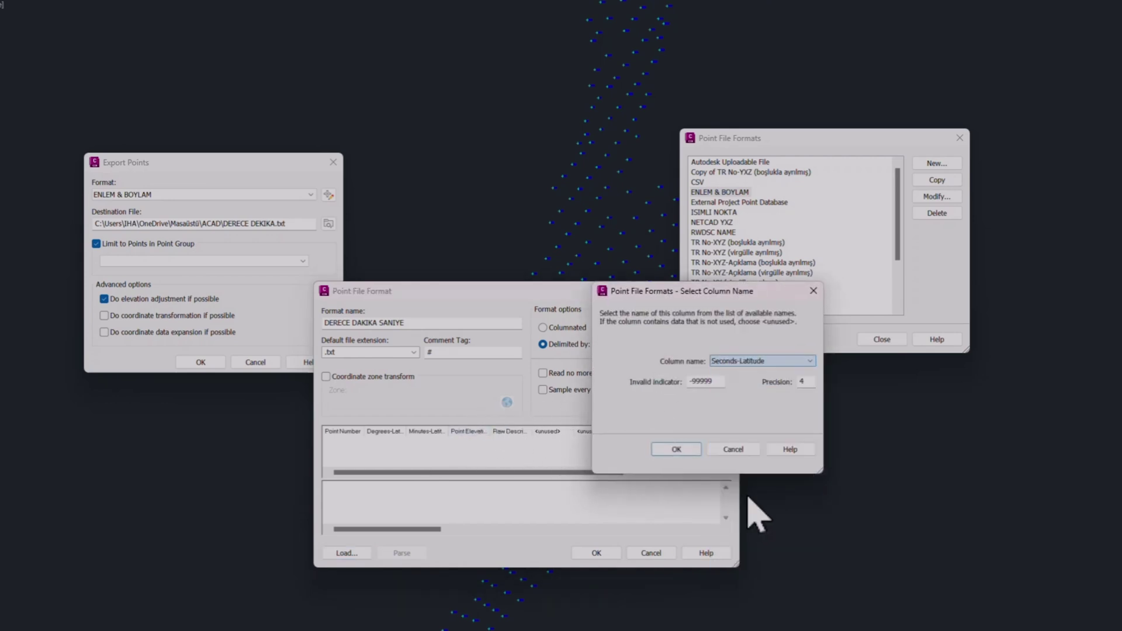
{"action": "left_click", "coordinate": [696, 451]}
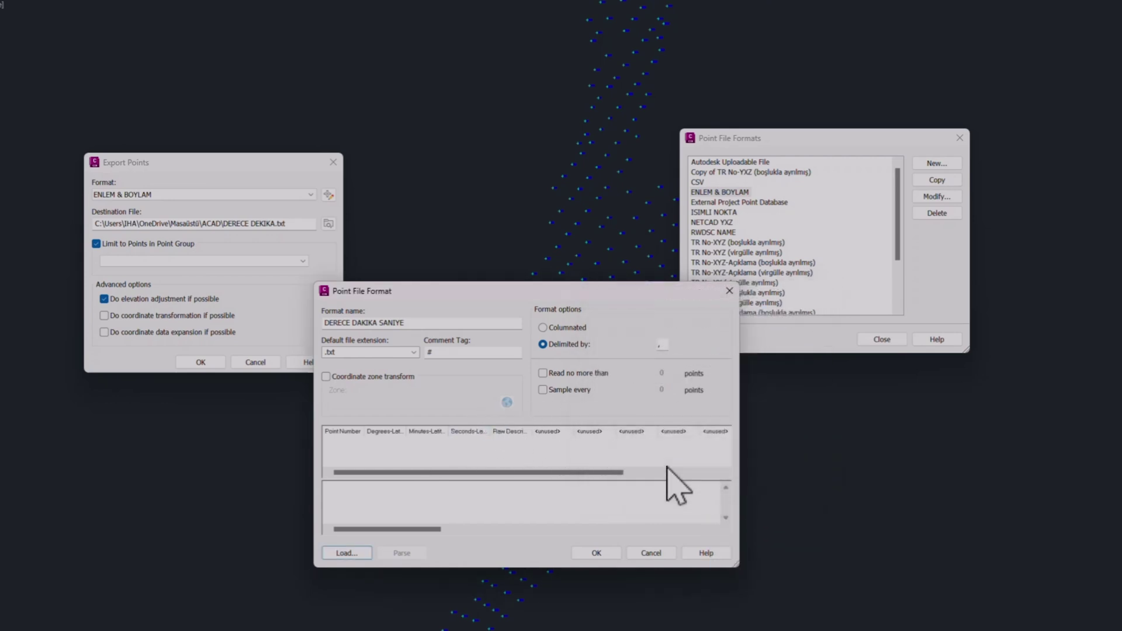
{"action": "left_click", "coordinate": [503, 432]}
{"action": "left_click", "coordinate": [760, 361]}
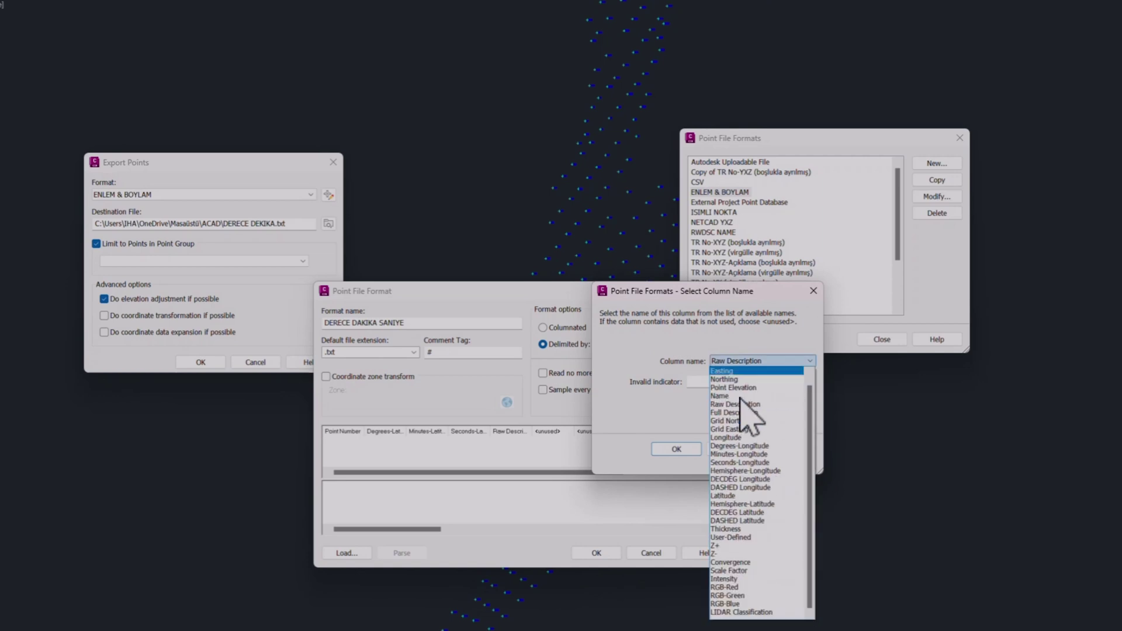
{"action": "left_click", "coordinate": [728, 505]}
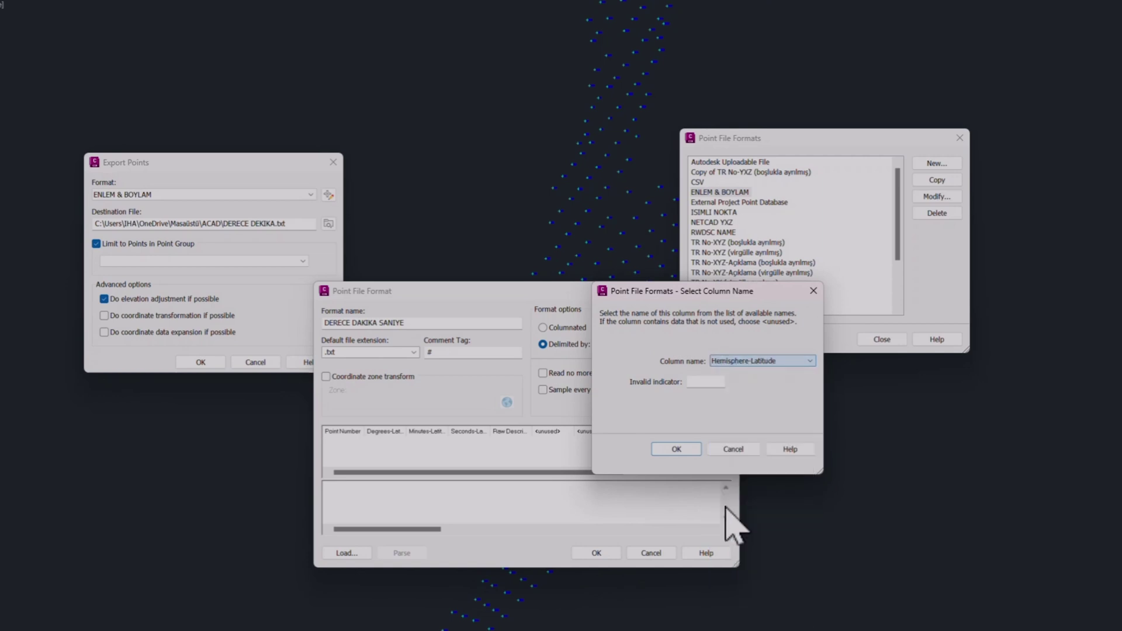
{"action": "left_click", "coordinate": [677, 449]}
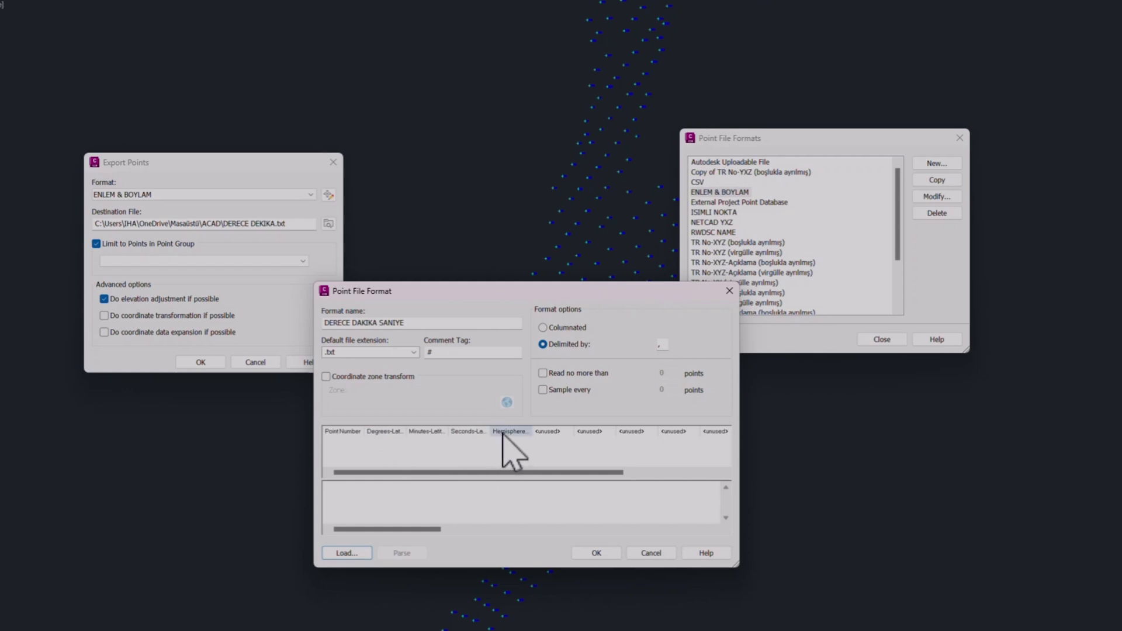
Set the next two unused columns to Degrees-Longitude and Minutes-Longitude
{"action": "left_click", "coordinate": [547, 432]}
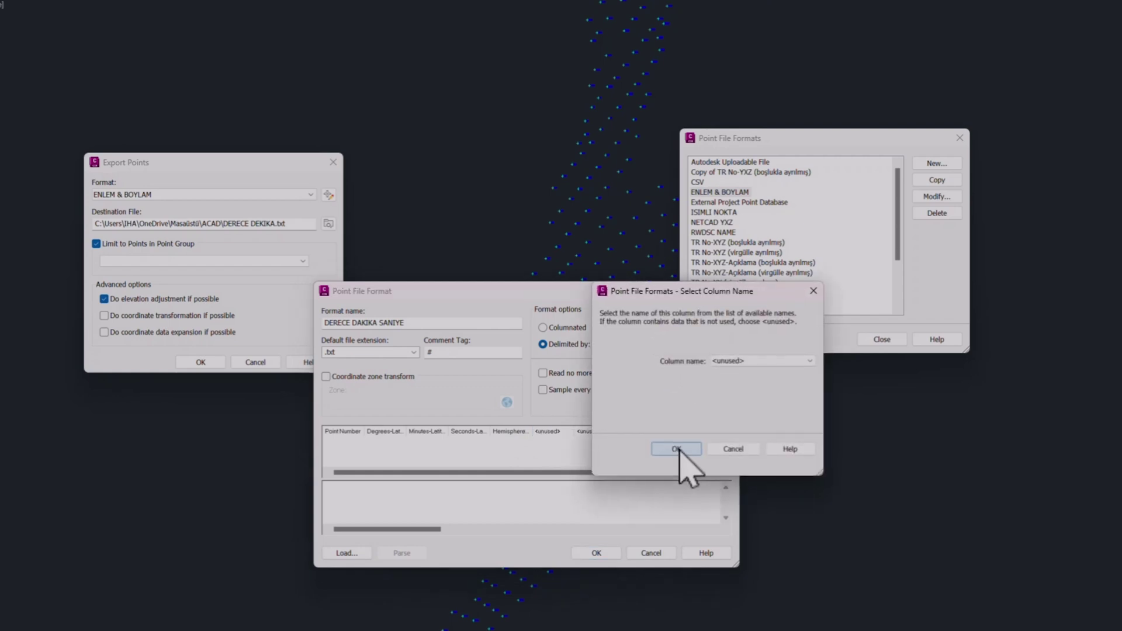
{"action": "left_click", "coordinate": [740, 361]}
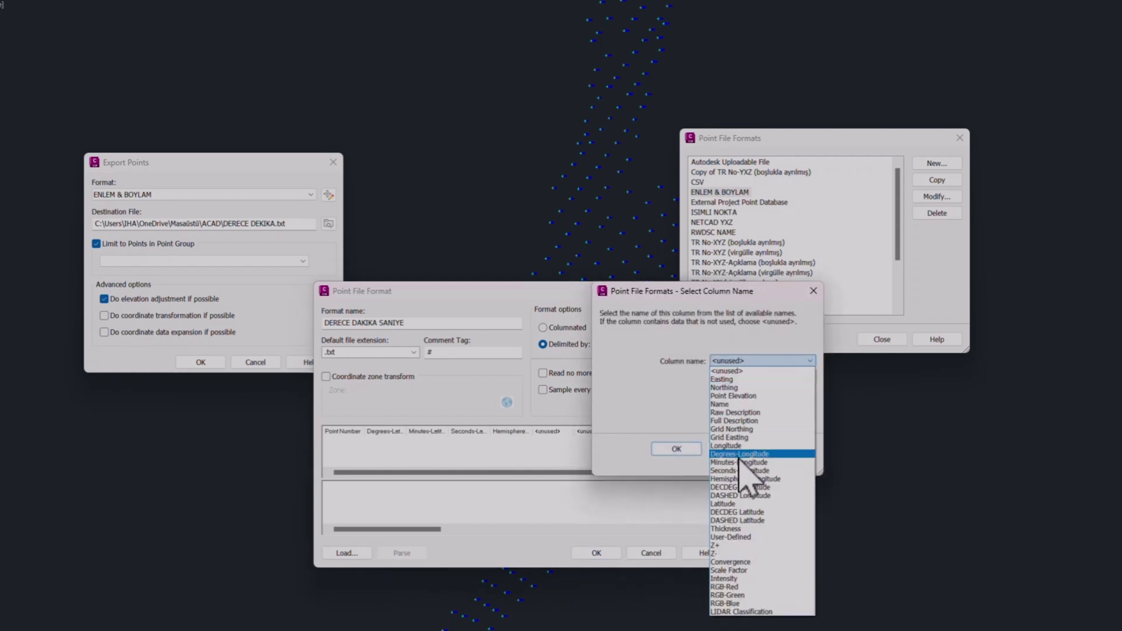
{"action": "left_click", "coordinate": [739, 454]}
{"action": "left_click", "coordinate": [677, 449]}
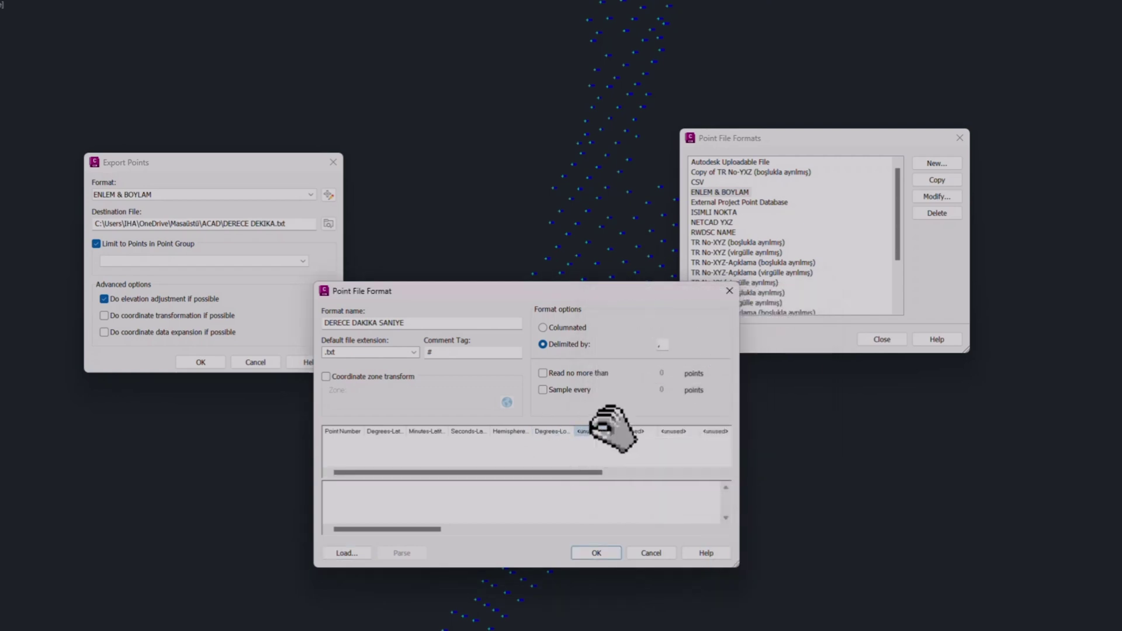
{"action": "left_click", "coordinate": [608, 431]}
{"action": "left_click", "coordinate": [739, 360]}
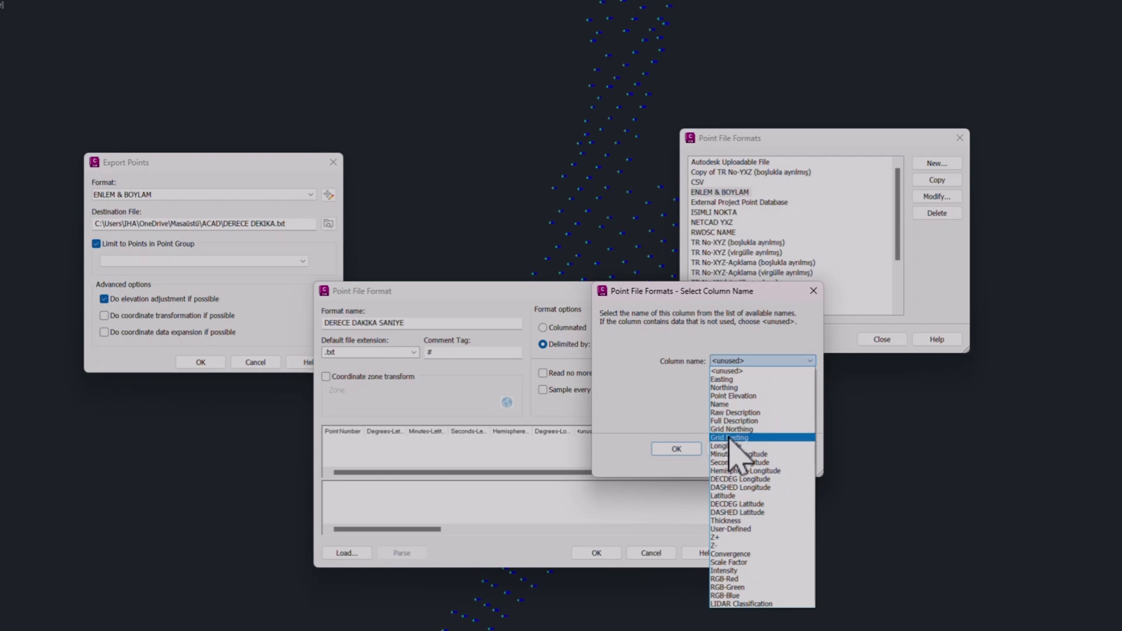
{"action": "left_click", "coordinate": [739, 454]}
{"action": "left_click", "coordinate": [676, 449]}
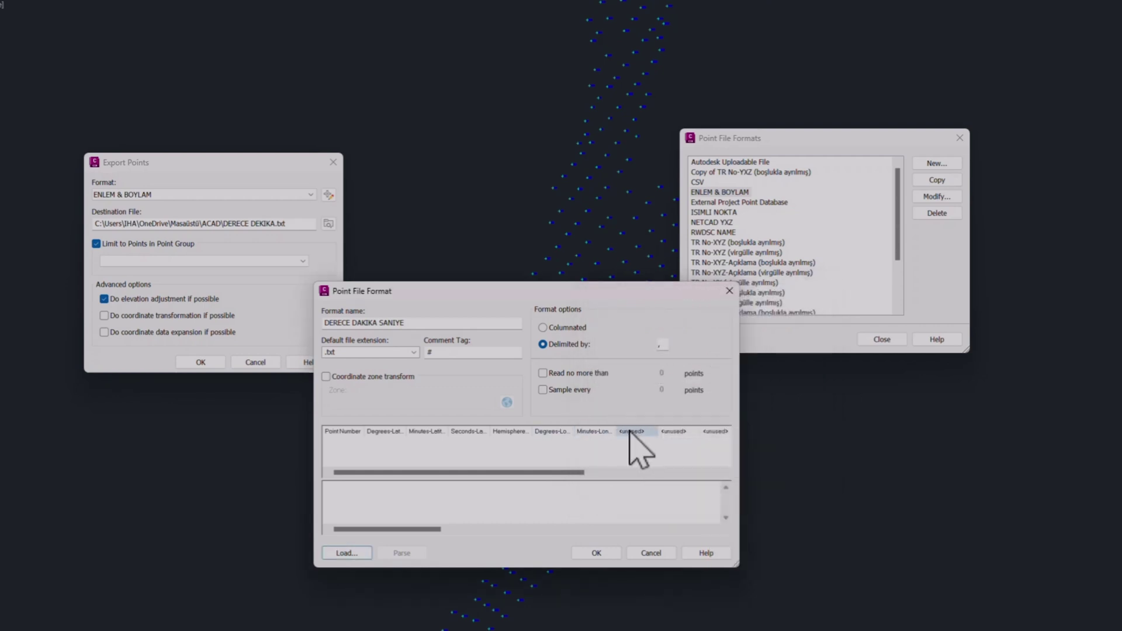
Set the last two unused columns to Seconds-Longitude and Hemisphere-Longitude
{"action": "left_click", "coordinate": [631, 432]}
{"action": "left_click", "coordinate": [745, 360]}
{"action": "left_click", "coordinate": [739, 454]}
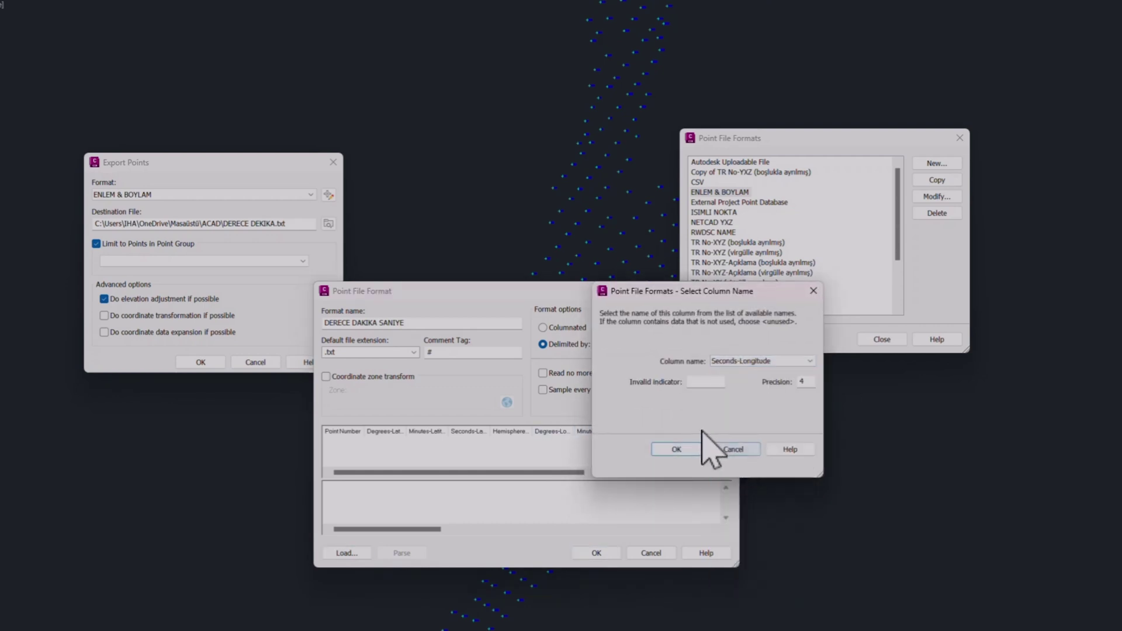
{"action": "left_click", "coordinate": [676, 449]}
{"action": "left_click", "coordinate": [673, 431]}
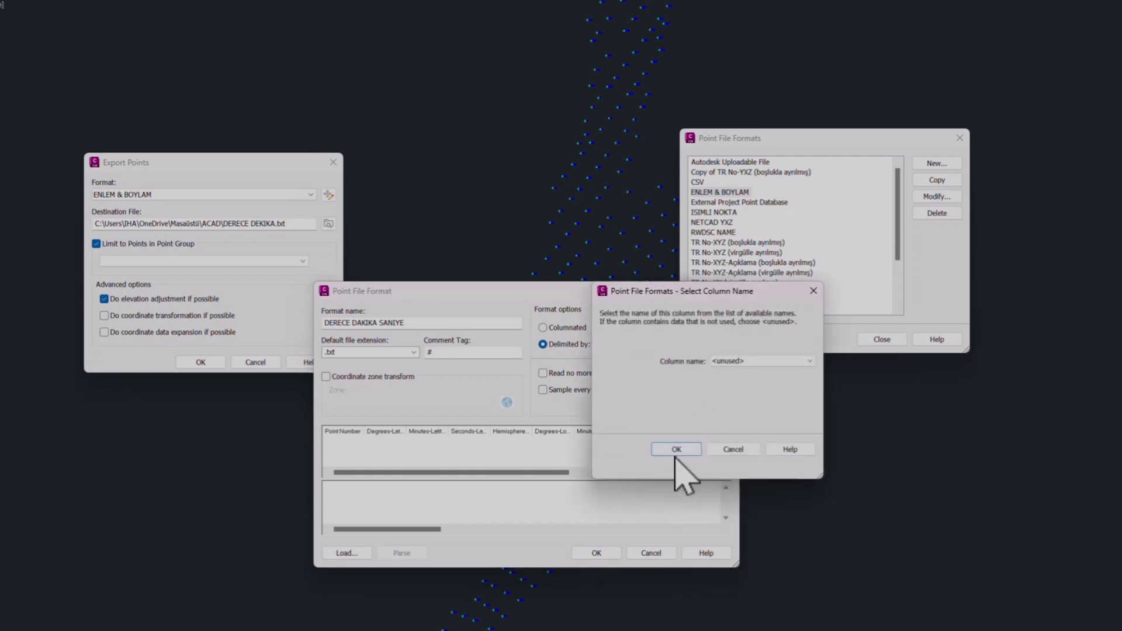
{"action": "left_click", "coordinate": [742, 361]}
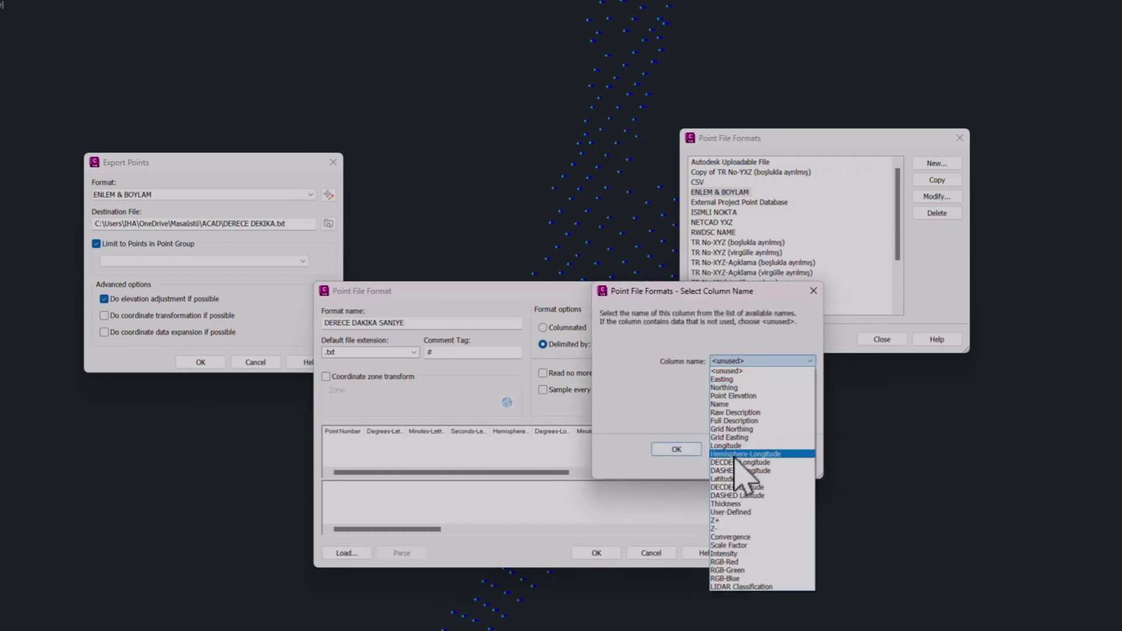
{"action": "left_click", "coordinate": [736, 454]}
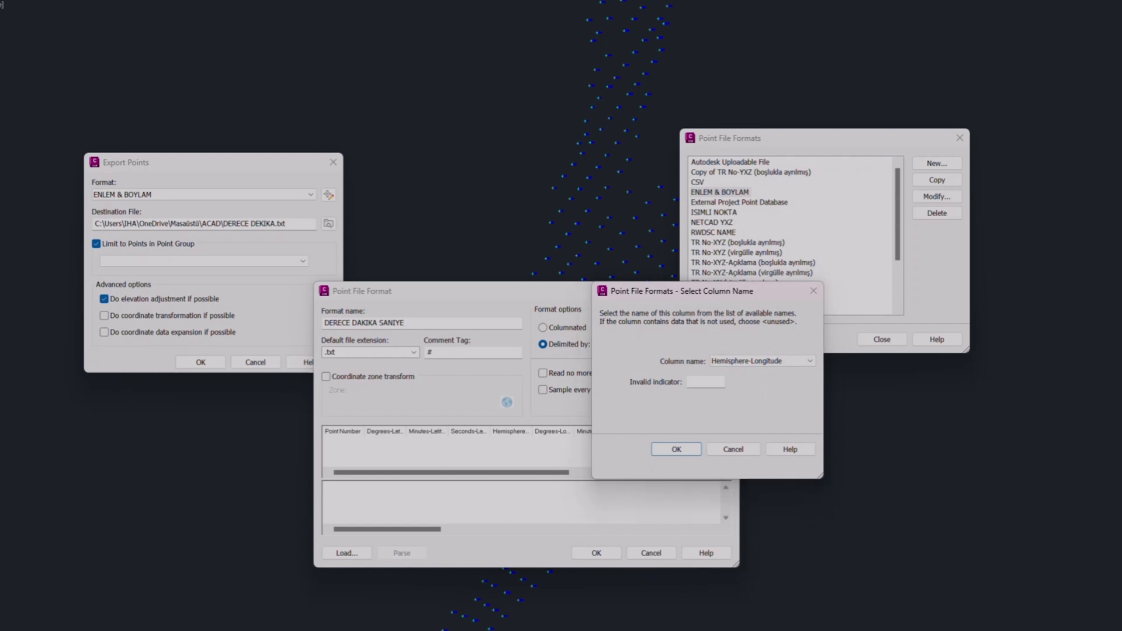
{"action": "left_click", "coordinate": [696, 449]}
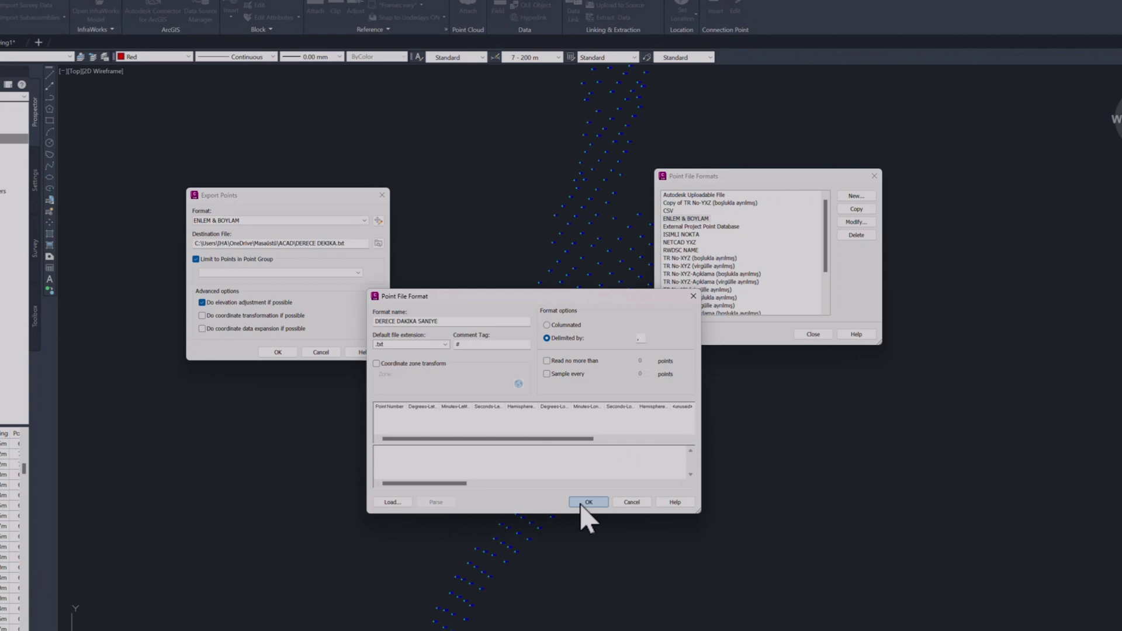
Save and select the DERECE DAKIKA SANIYE format, then export the points to DERECE DEKIKA.txt
{"action": "left_click", "coordinate": [582, 504]}
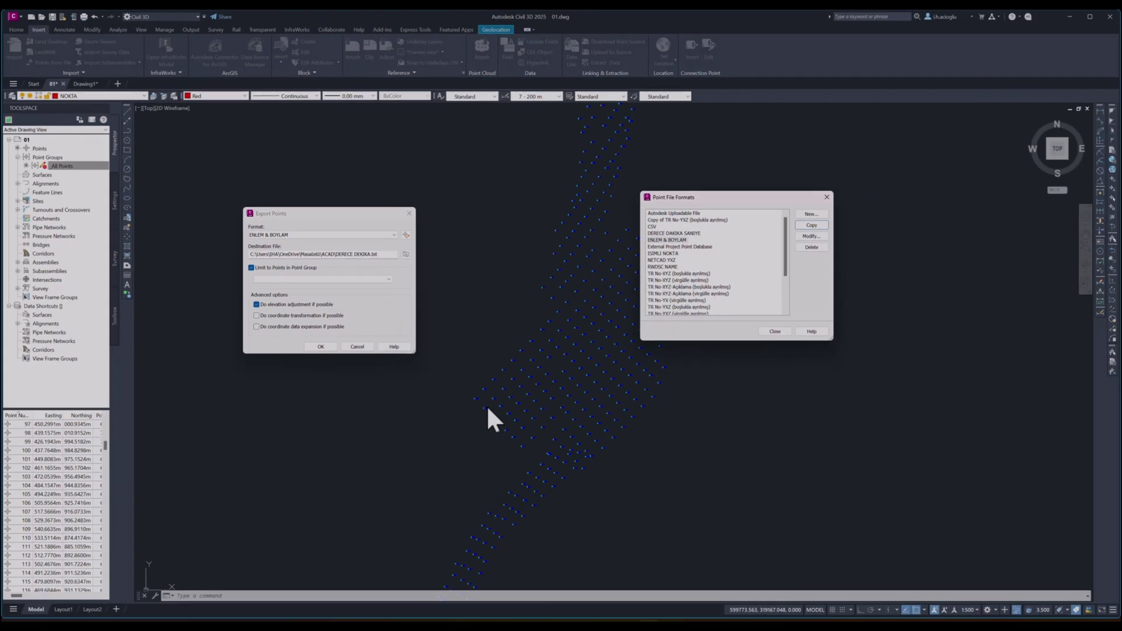
{"action": "left_click", "coordinate": [656, 233]}
{"action": "left_click", "coordinate": [769, 332]}
{"action": "left_click", "coordinate": [322, 347]}
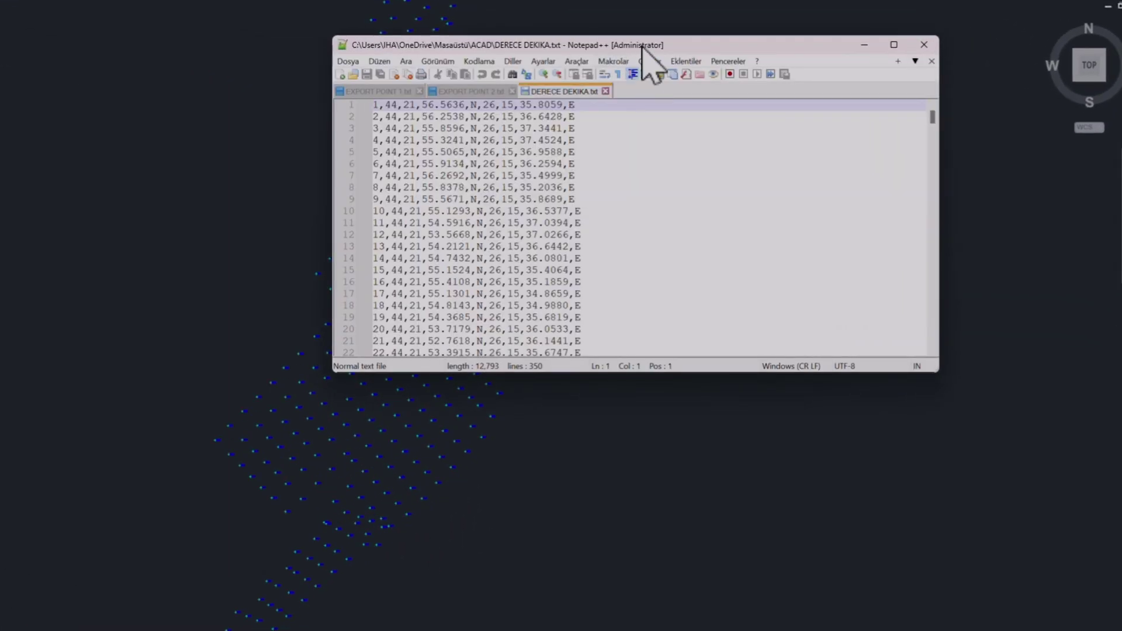
Verify DERECE DEKIKA.txt by highlighting the values 21, 26, 15 and E and scrolling through
{"action": "left_click_drag", "start_coordinate": [643, 45], "coordinate": [472, 95]}
{"action": "double_click", "coordinate": [220, 154]}
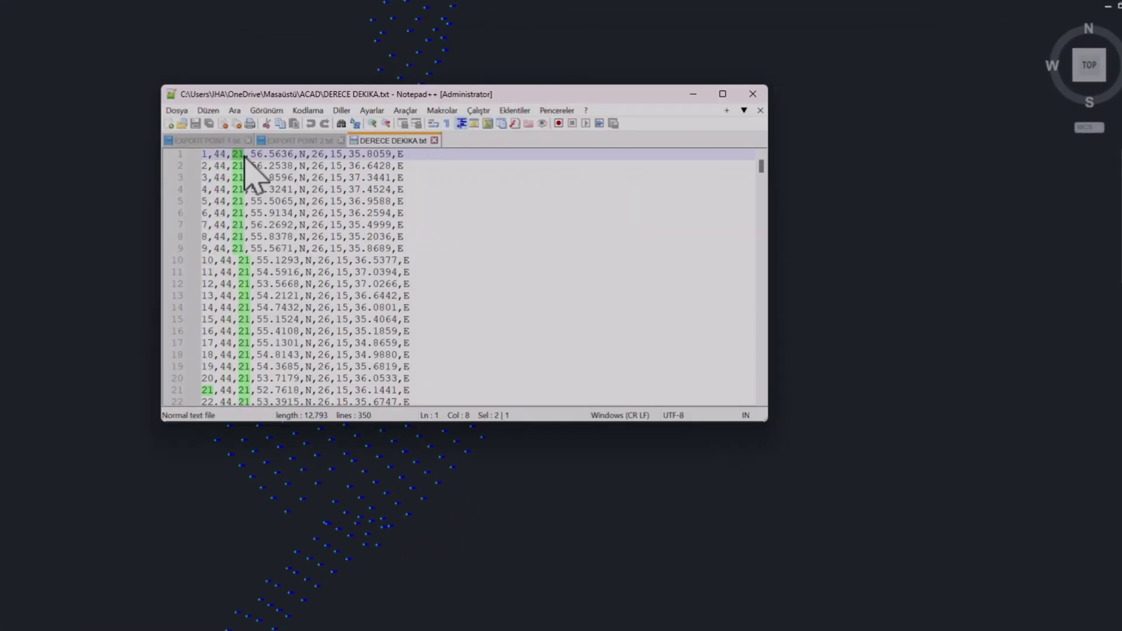
{"action": "double_click", "coordinate": [316, 155]}
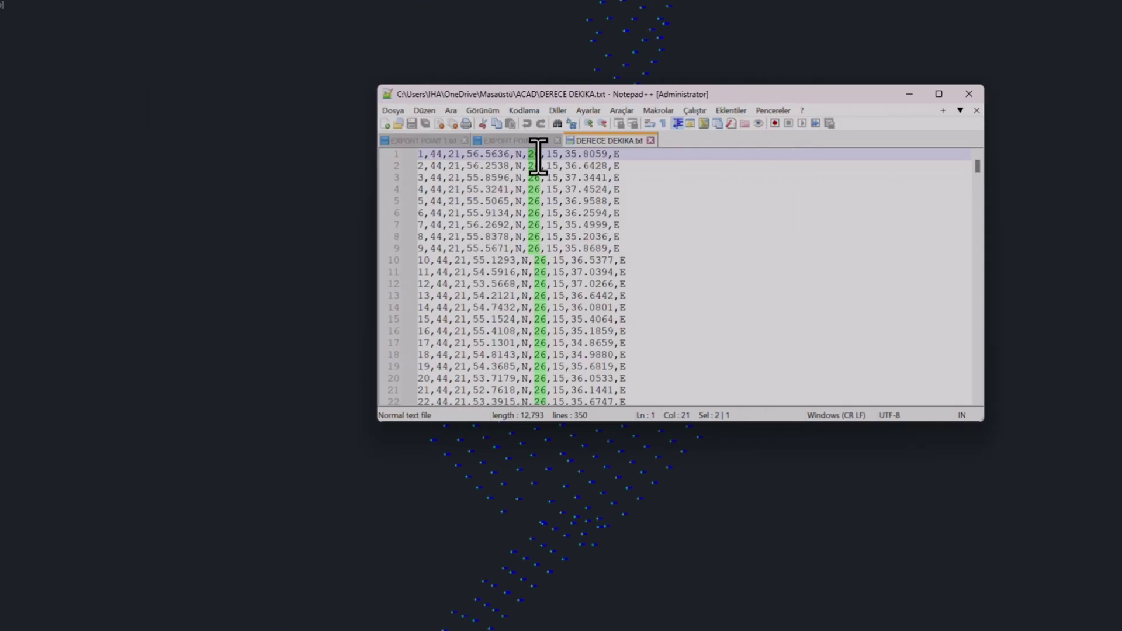
{"action": "double_click", "coordinate": [556, 154]}
{"action": "left_click_drag", "start_coordinate": [562, 155], "coordinate": [608, 155]}
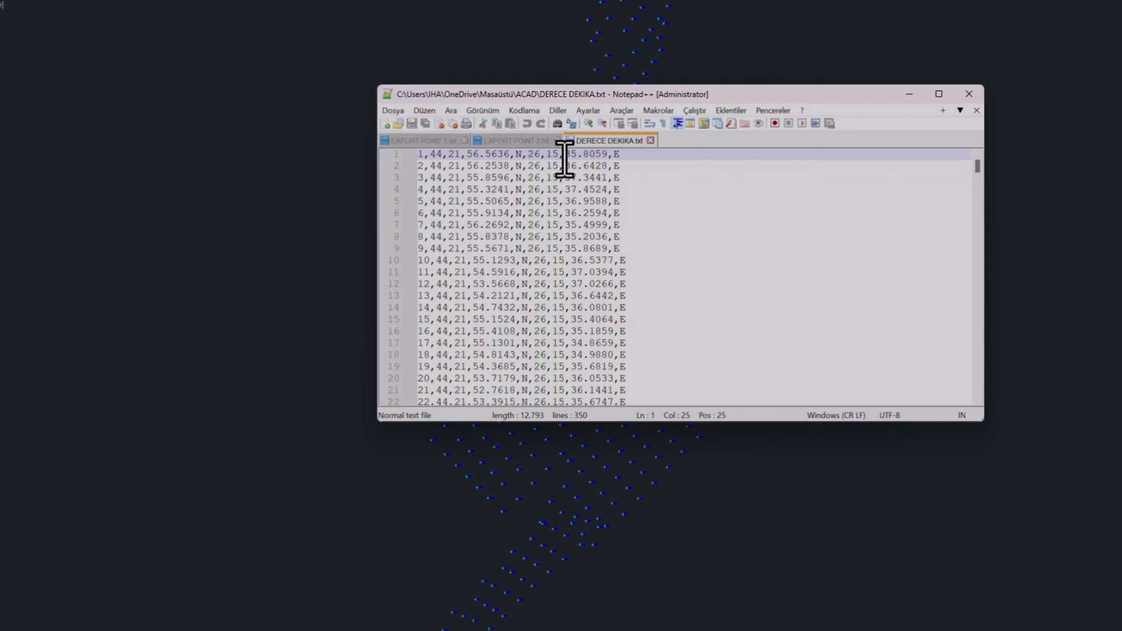
{"action": "double_click", "coordinate": [618, 155]}
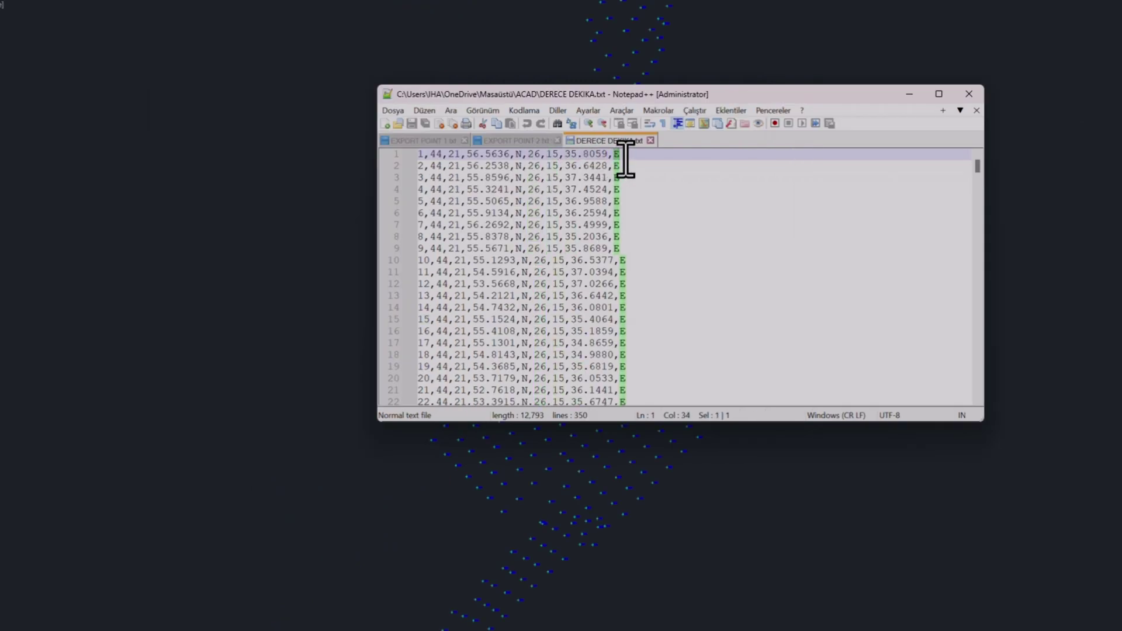
{"action": "scroll", "coordinate": [596, 258], "scroll_direction": "down", "scroll_amount": 10}
{"action": "scroll", "coordinate": [596, 261], "scroll_direction": "down", "scroll_amount": 4}
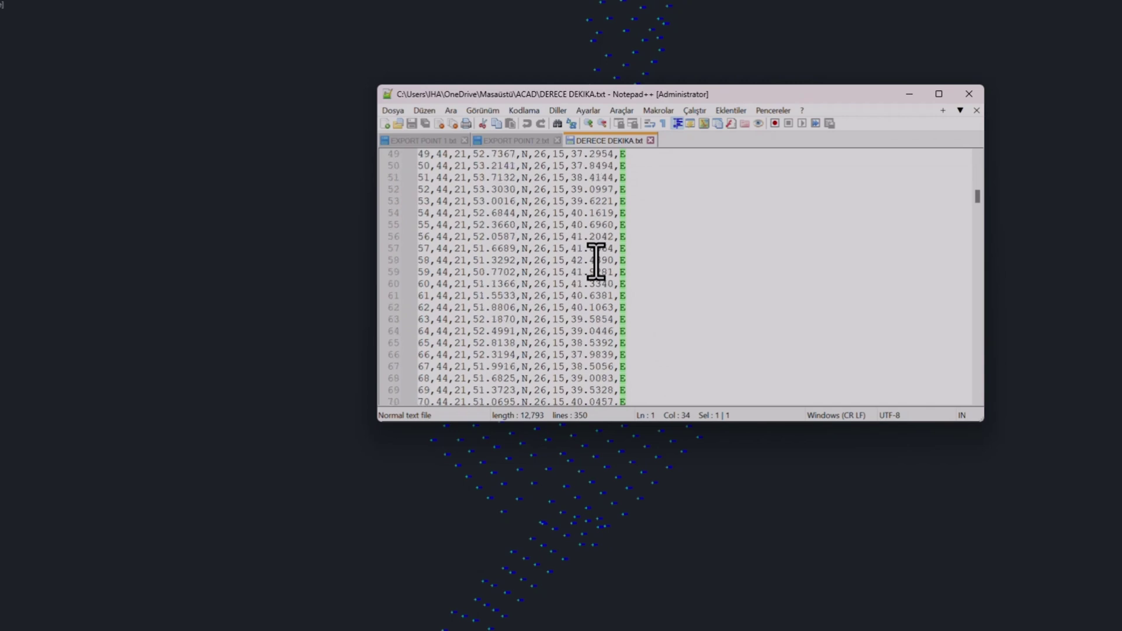
{"action": "scroll", "coordinate": [596, 261], "scroll_direction": "down", "scroll_amount": 8}
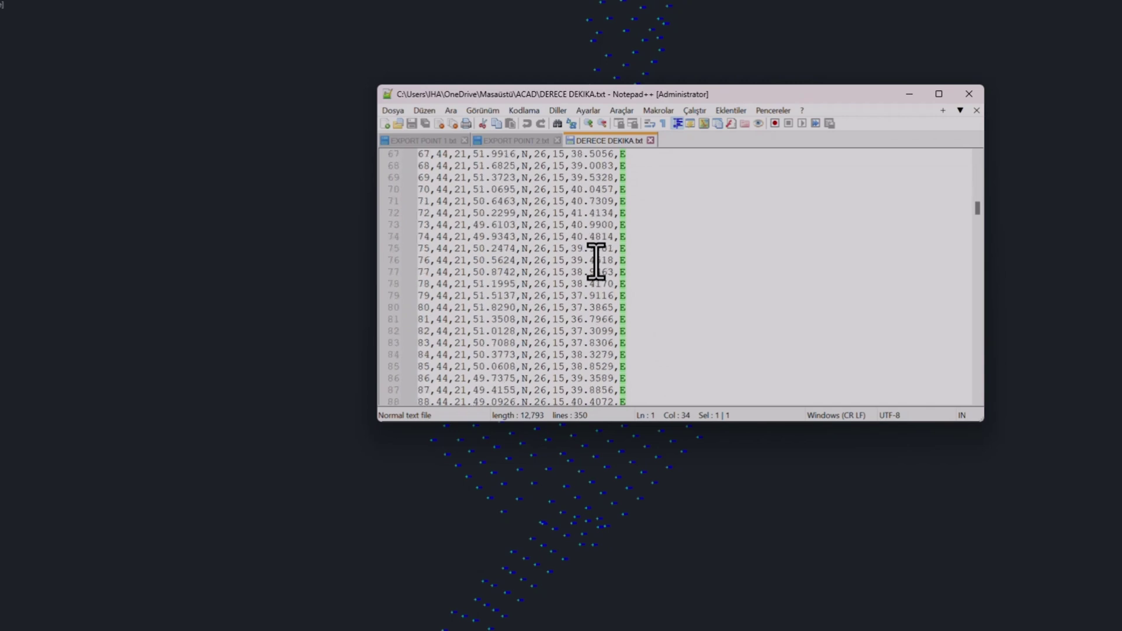
Close DERECE DEKIKA.txt and Notepad++, then switch to the empty Drawing1
{"action": "left_click", "coordinate": [622, 197]}
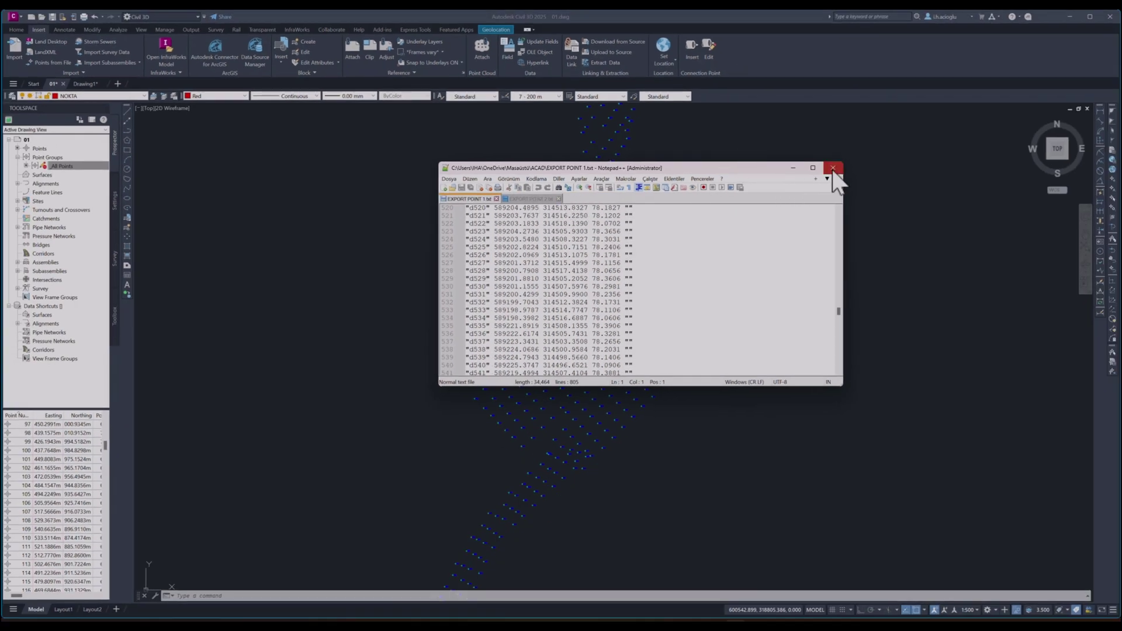
{"action": "left_click", "coordinate": [833, 169]}
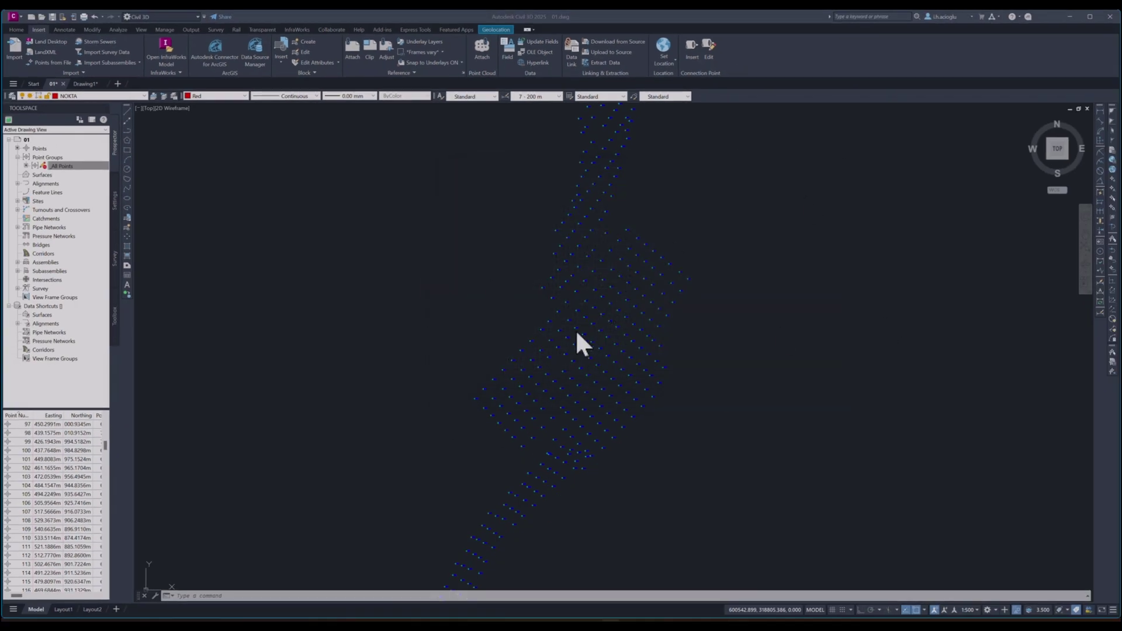
{"action": "left_click", "coordinate": [82, 85]}
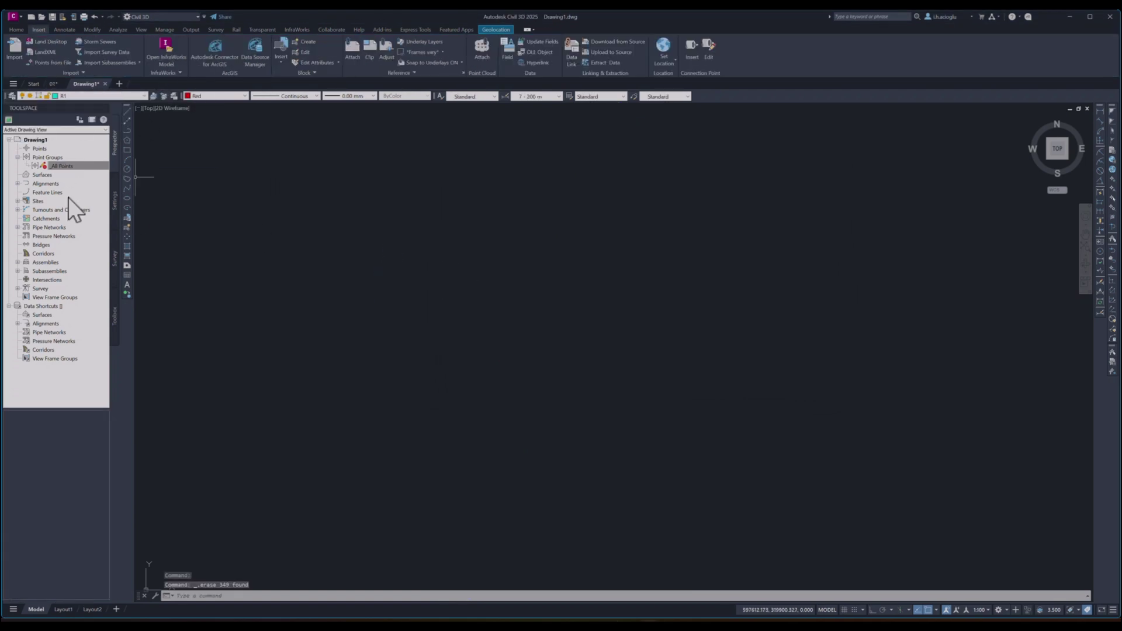
Start Import Points in Drawing1 with DERECE DEKIKA.txt previewed as Autodesk Uploadable File
{"action": "right_click", "coordinate": [38, 149]}
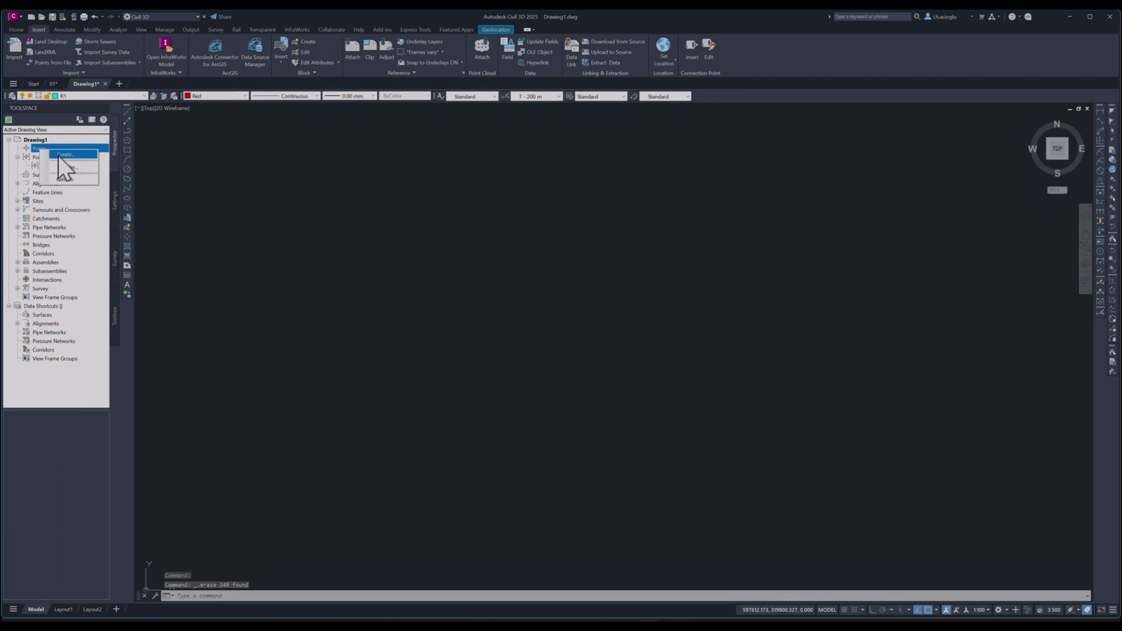
{"action": "left_click", "coordinate": [58, 155]}
{"action": "left_click", "coordinate": [365, 165]}
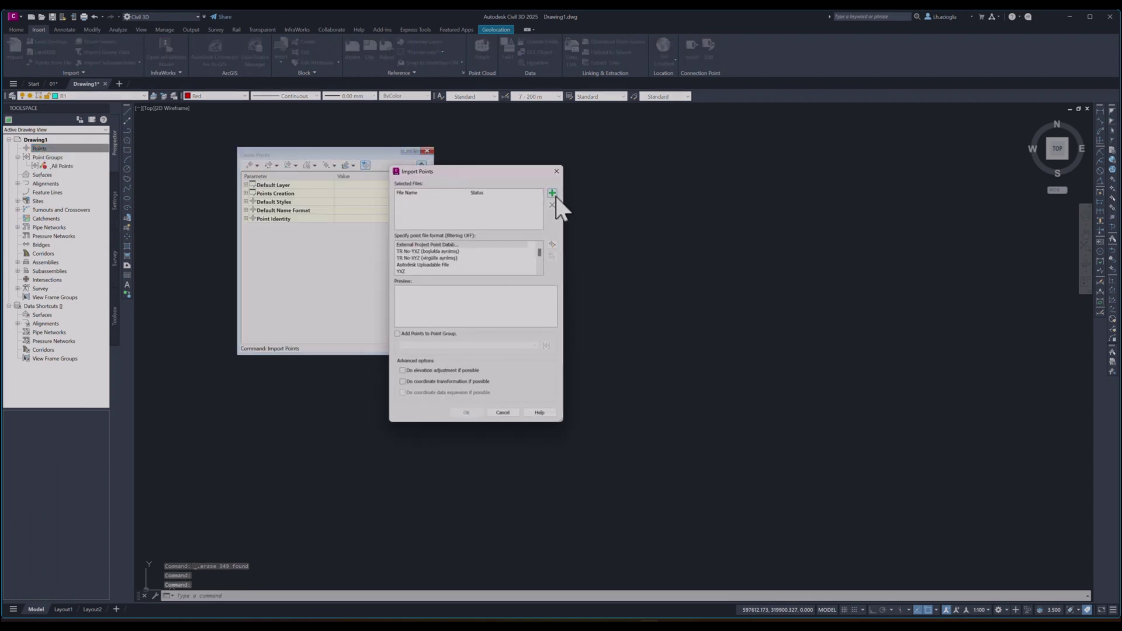
{"action": "left_click", "coordinate": [555, 196]}
{"action": "left_click", "coordinate": [697, 235]}
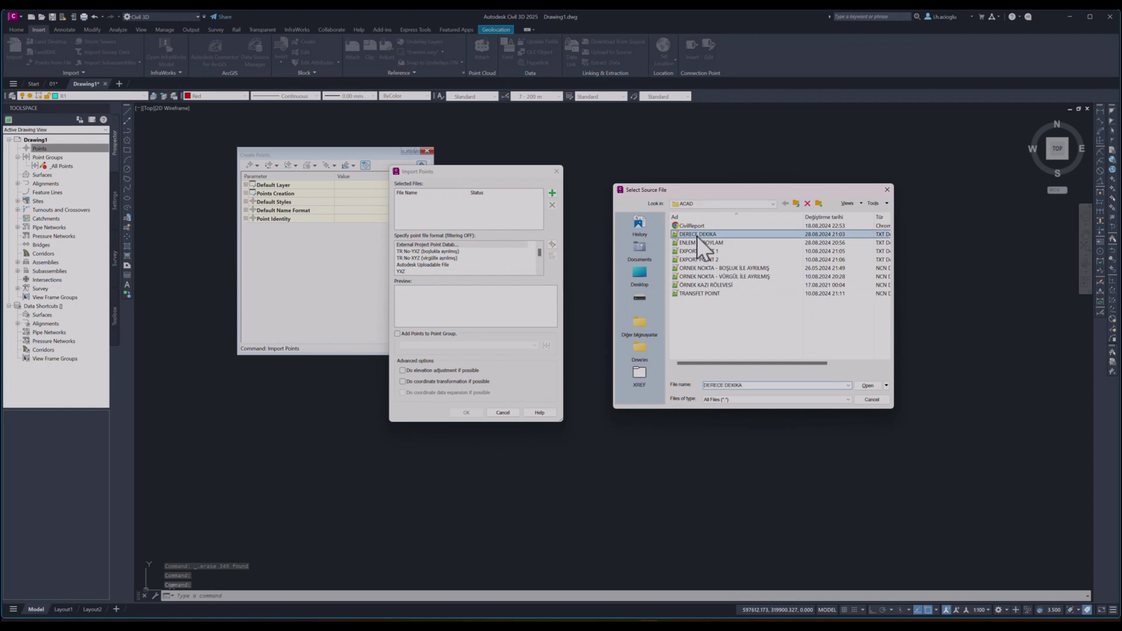
{"action": "left_click", "coordinate": [867, 386]}
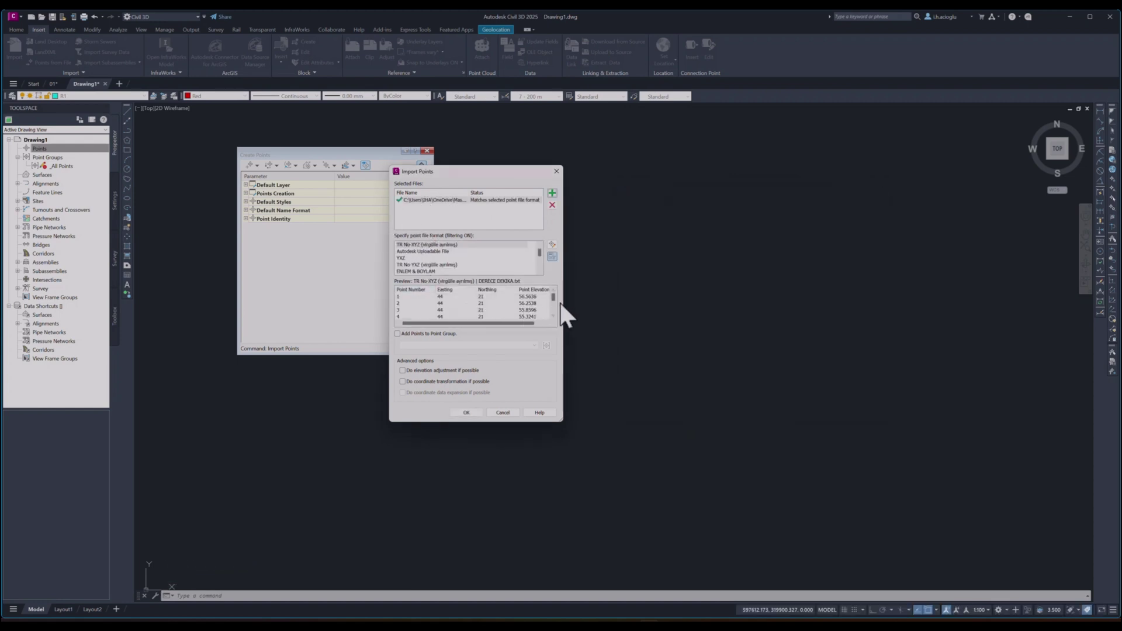
{"action": "left_click", "coordinate": [415, 251]}
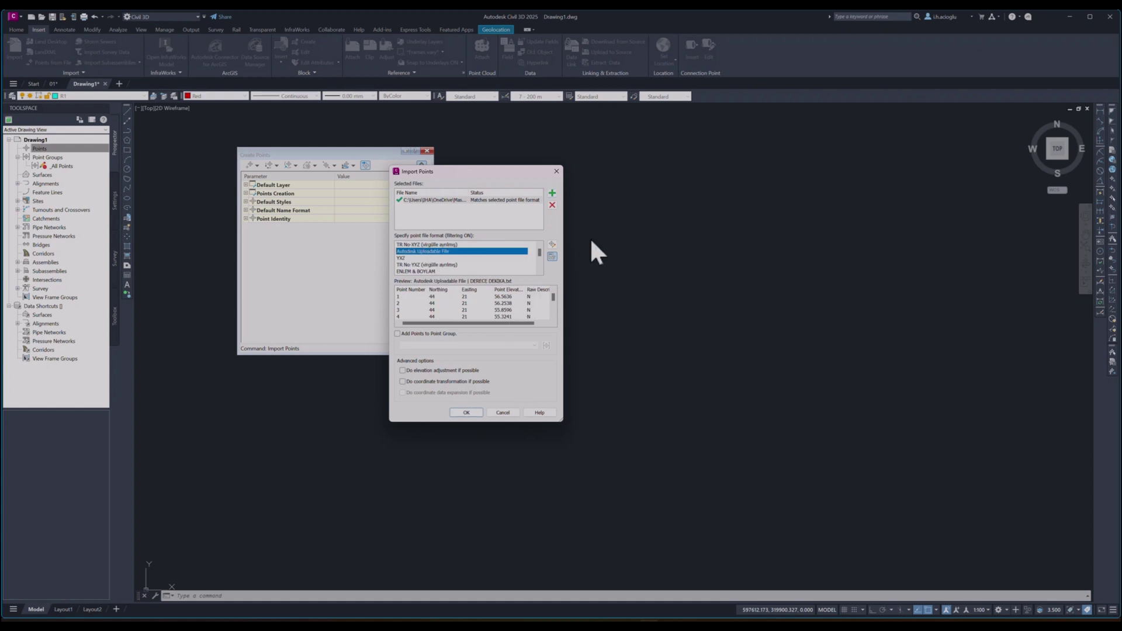
{"action": "left_click", "coordinate": [552, 255]}
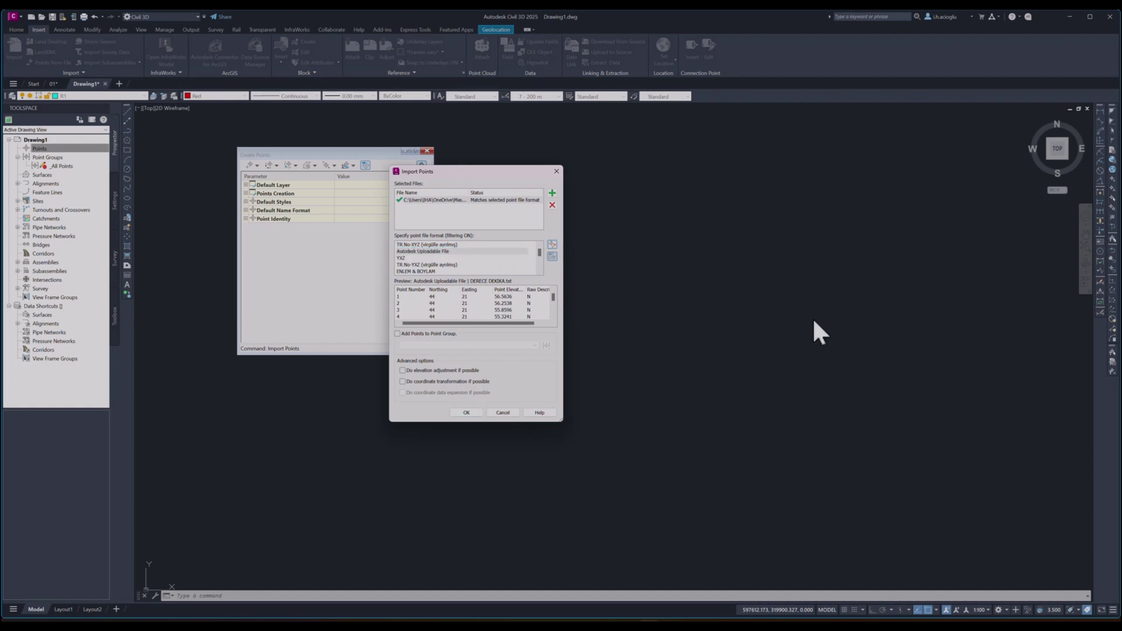
Copy Autodesk Uploadable File into a new format and set column two to Degrees-Latitude
{"action": "left_click", "coordinate": [660, 214]}
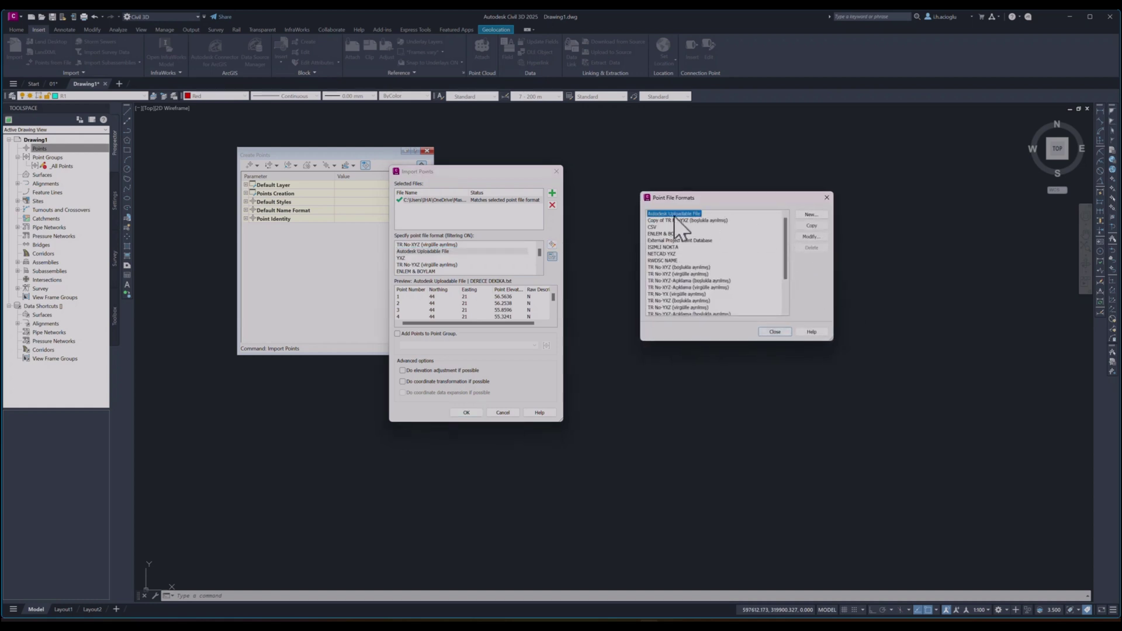
{"action": "left_click", "coordinate": [812, 237]}
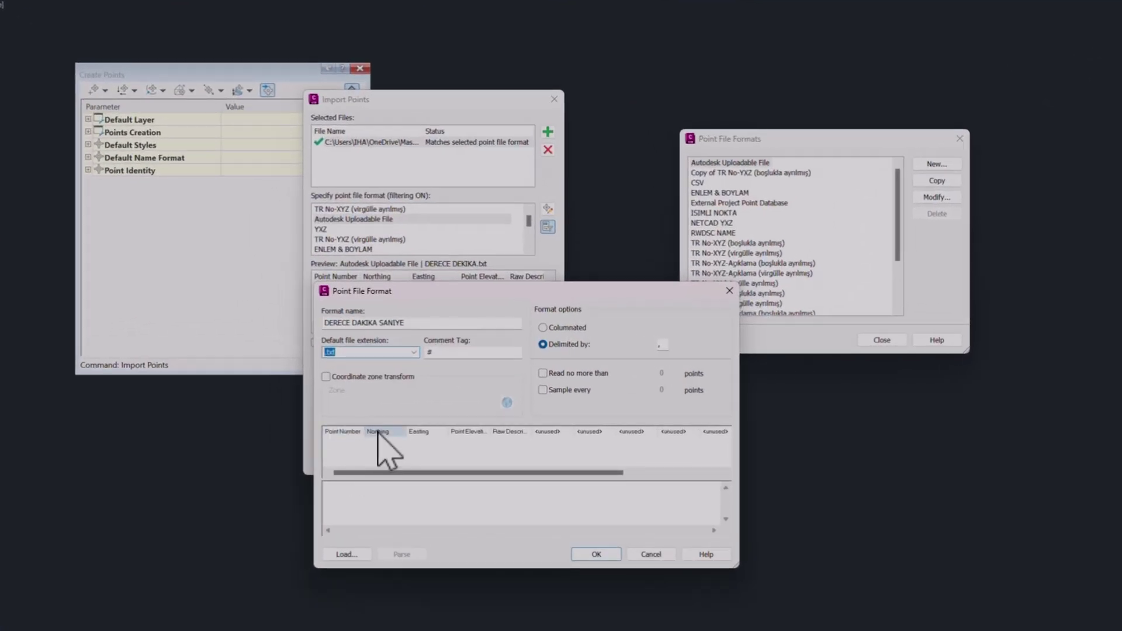
{"action": "left_click", "coordinate": [383, 431]}
{"action": "left_click", "coordinate": [760, 361]}
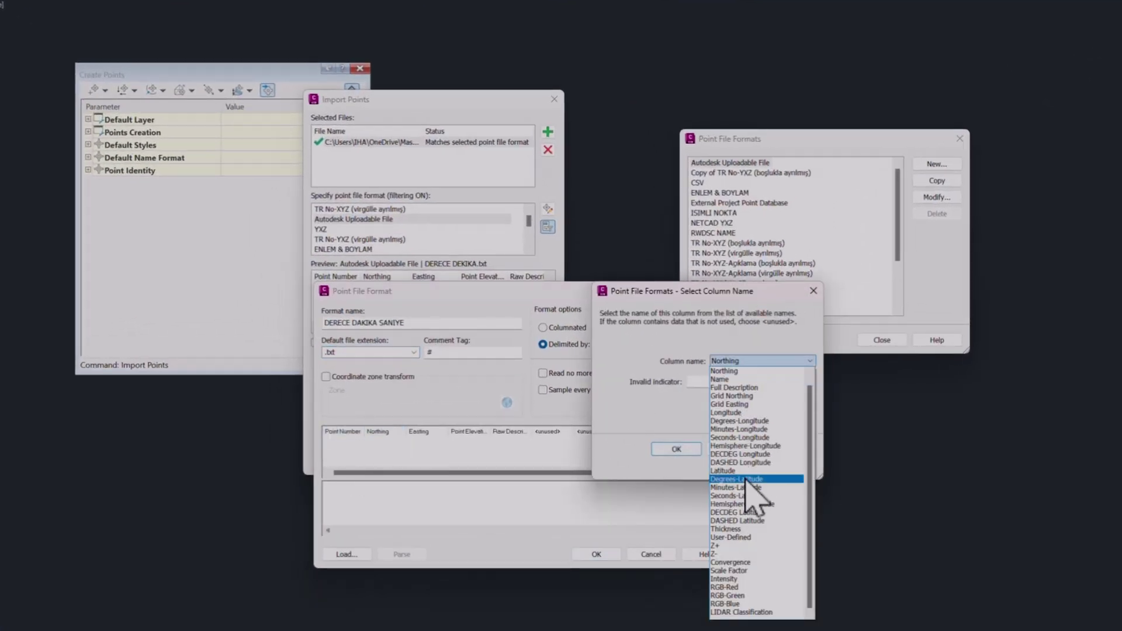
{"action": "left_click", "coordinate": [749, 480]}
{"action": "left_click", "coordinate": [675, 449]}
Set columns three to five to Minutes-, Seconds- and Hemisphere-Latitude
{"action": "left_click", "coordinate": [420, 431]}
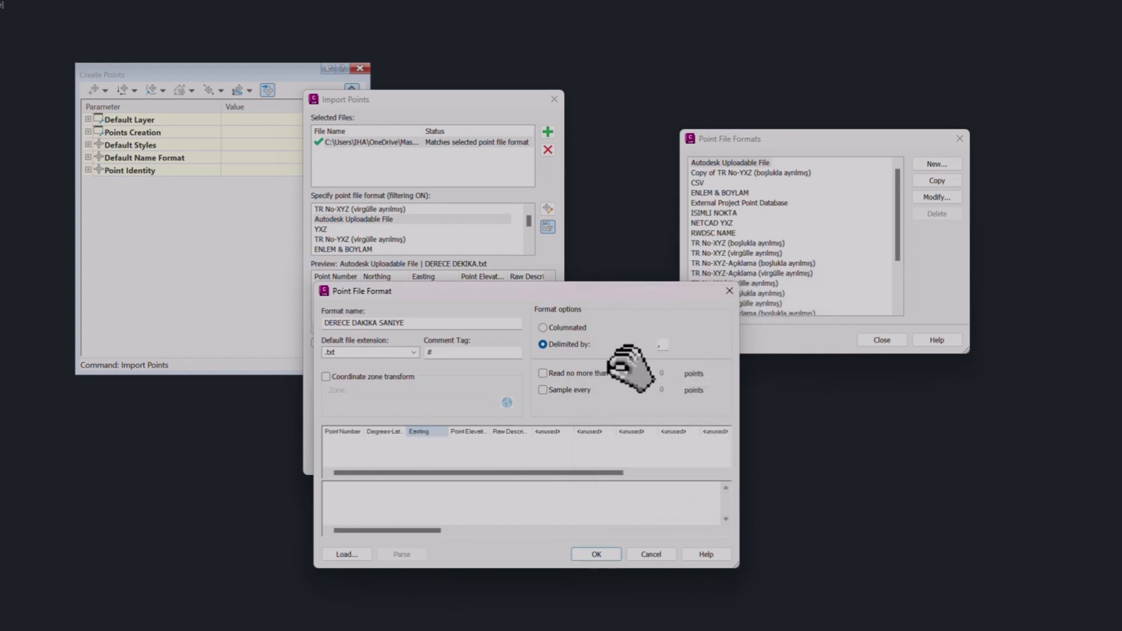
{"action": "left_click", "coordinate": [760, 361]}
{"action": "left_click", "coordinate": [733, 401]}
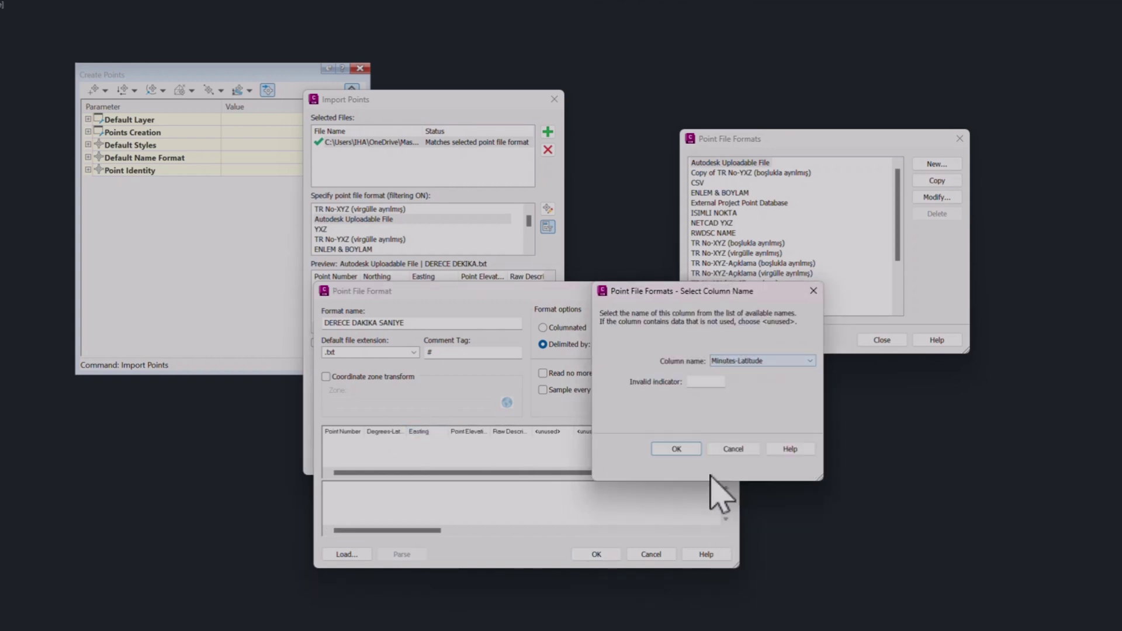
{"action": "left_click", "coordinate": [677, 449]}
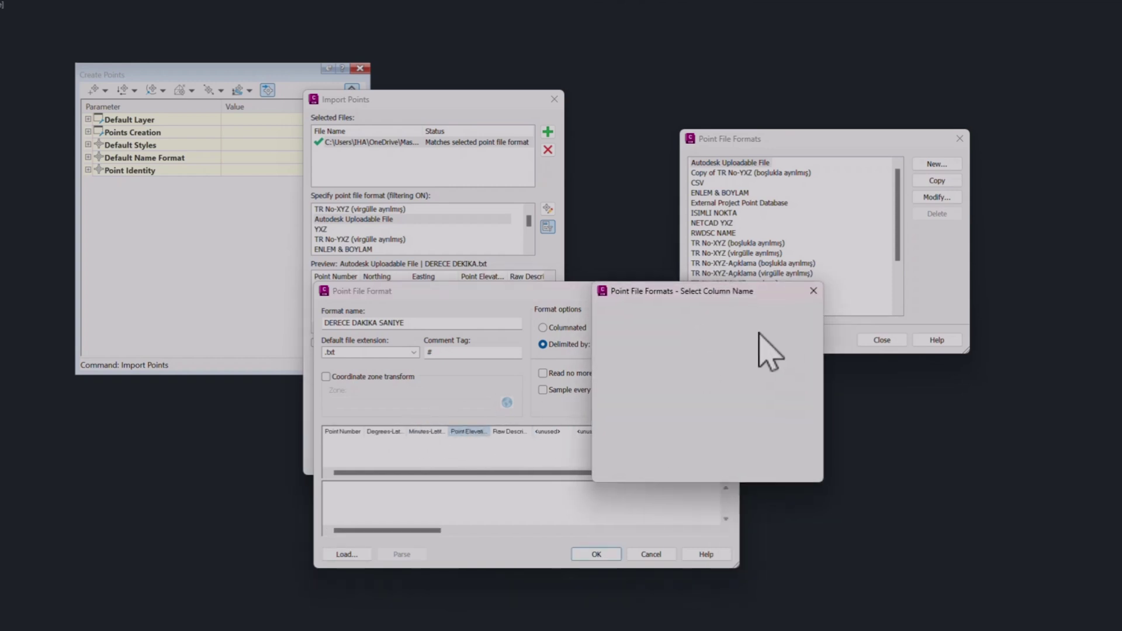
{"action": "left_click", "coordinate": [760, 361]}
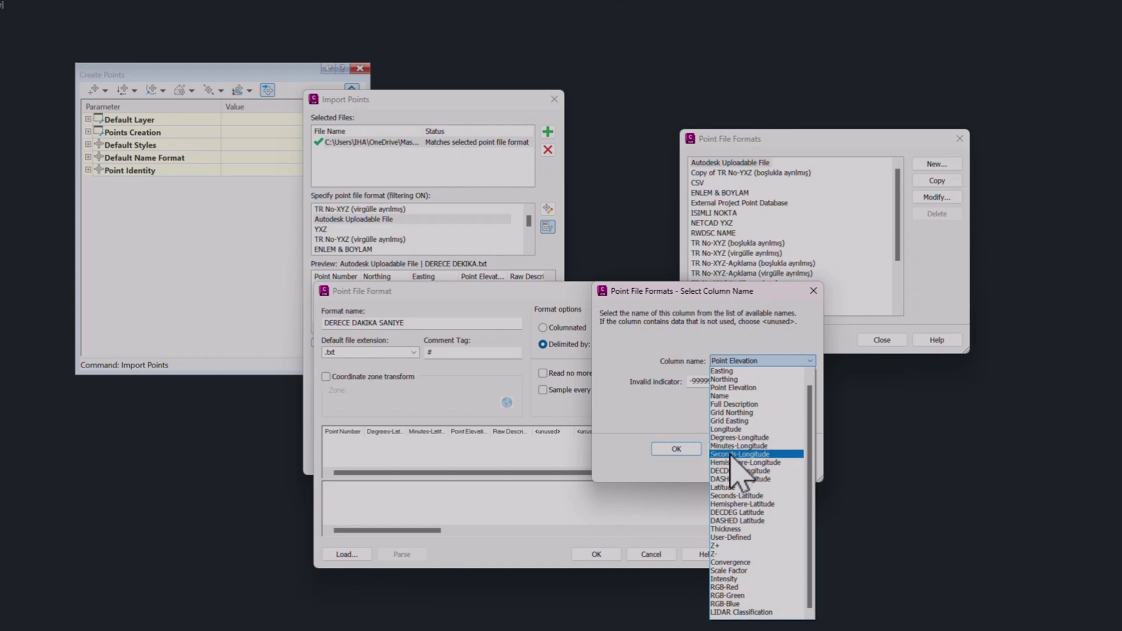
{"action": "left_click", "coordinate": [736, 495]}
{"action": "left_click", "coordinate": [677, 449]}
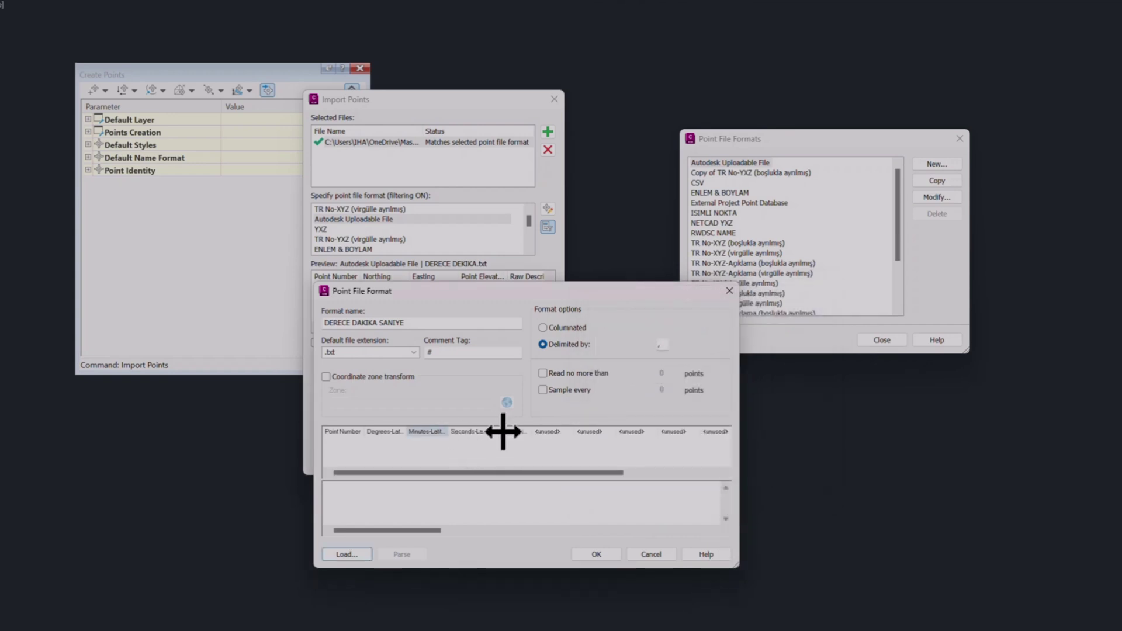
{"action": "left_click", "coordinate": [508, 432]}
{"action": "left_click", "coordinate": [760, 361]}
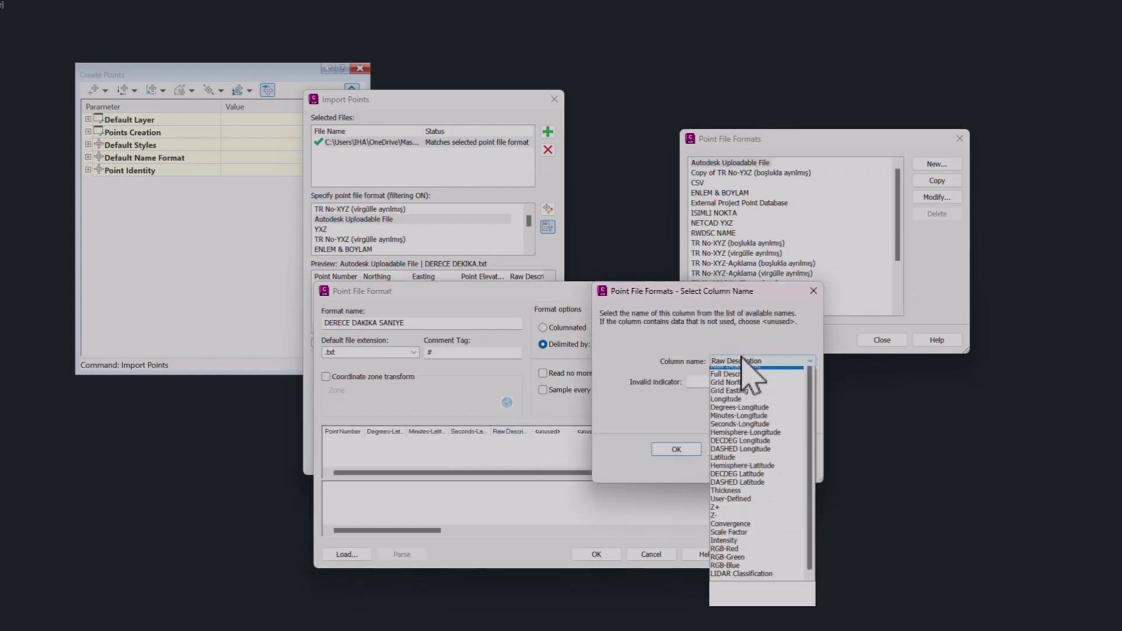
{"action": "left_click", "coordinate": [754, 485]}
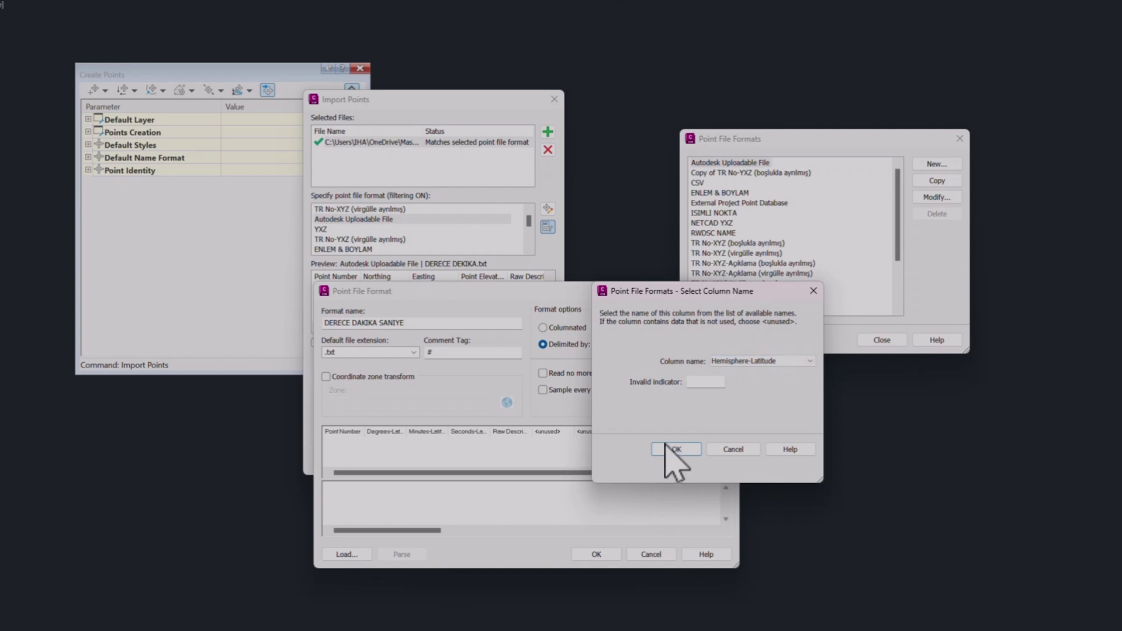
{"action": "left_click", "coordinate": [673, 450]}
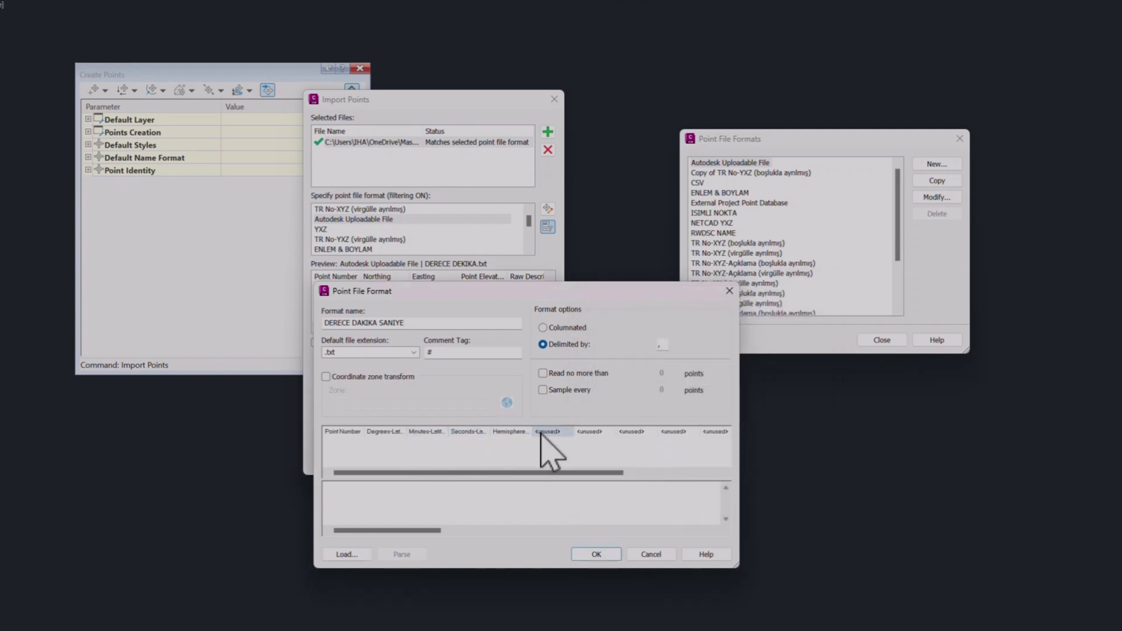
Set columns six and seven to Degrees-Longitude and Minutes-Longitude
{"action": "left_click", "coordinate": [678, 447]}
{"action": "left_click", "coordinate": [731, 361]}
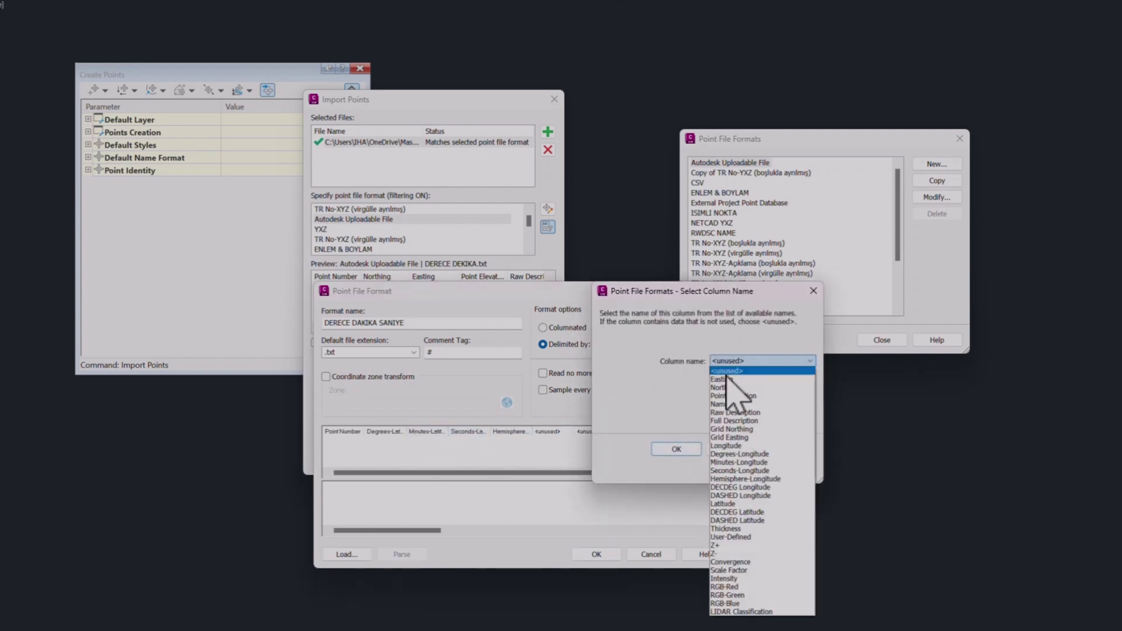
{"action": "left_click", "coordinate": [760, 419]}
{"action": "left_click", "coordinate": [687, 448]}
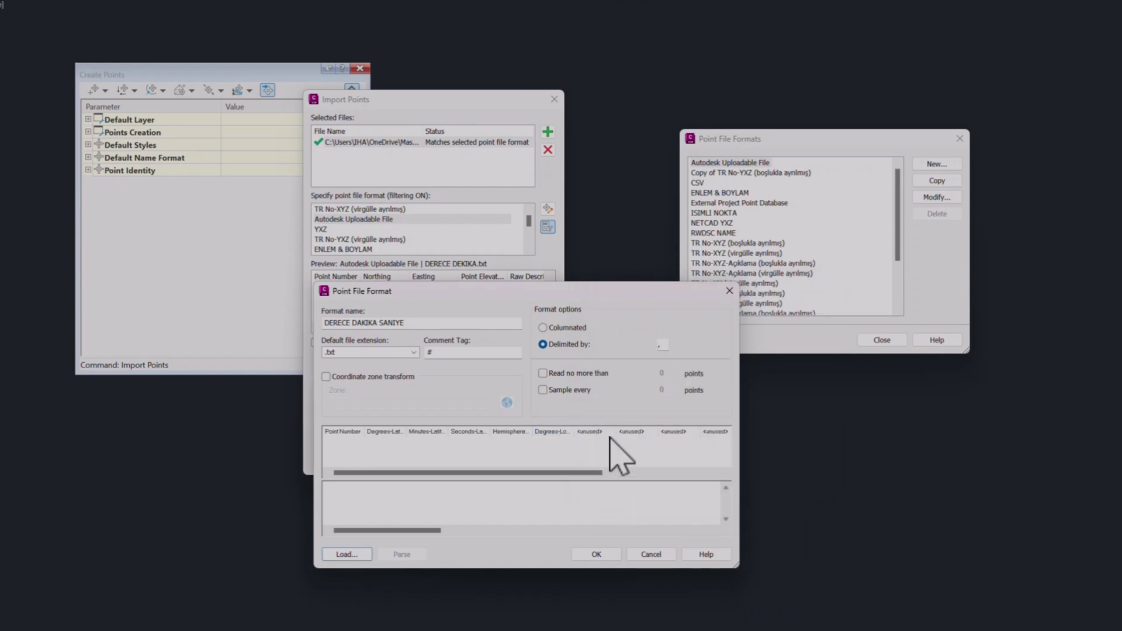
{"action": "left_click", "coordinate": [710, 431]}
{"action": "left_click", "coordinate": [760, 362]}
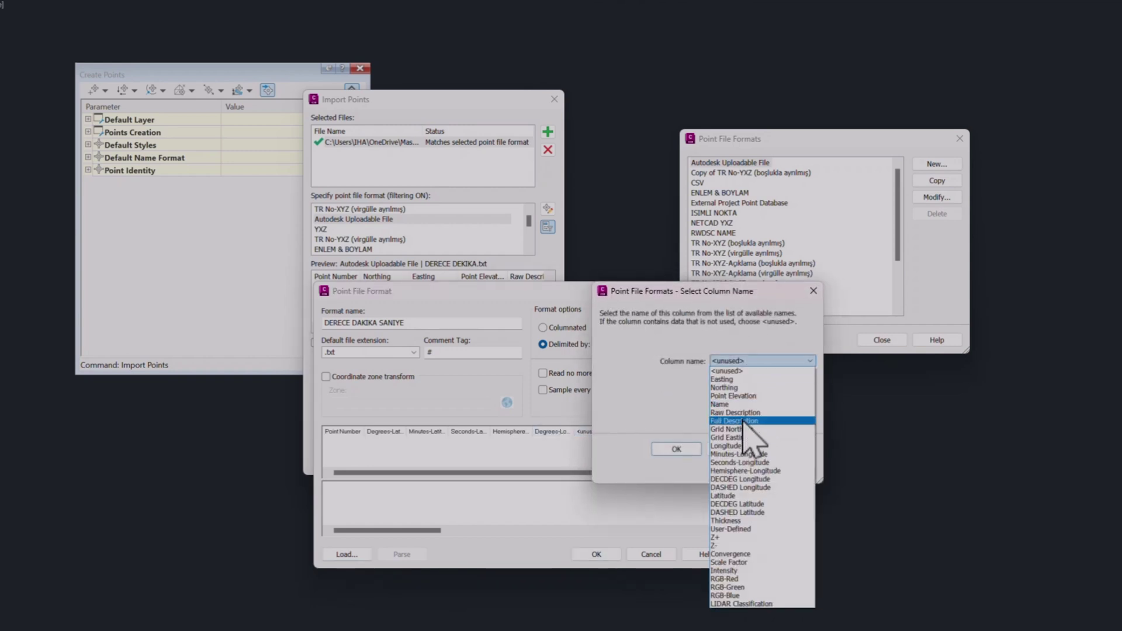
{"action": "left_click", "coordinate": [738, 455]}
{"action": "left_click", "coordinate": [676, 449]}
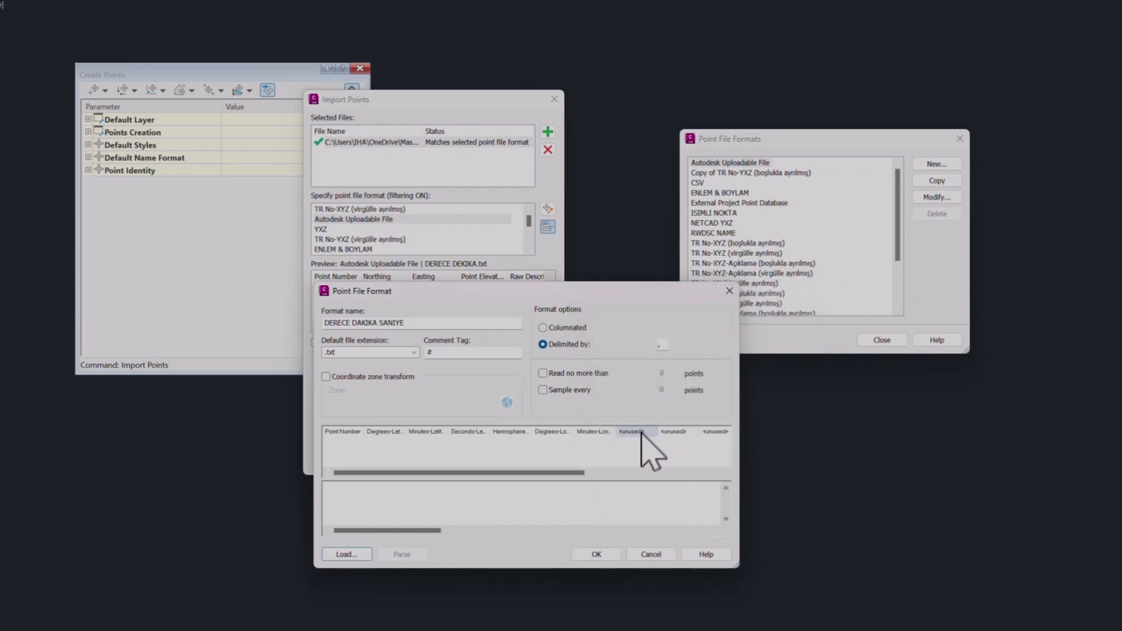
Set columns eight and nine to Seconds- and Hemisphere-Longitude, then save DERECE DAKIKA SANIYE
{"action": "left_click", "coordinate": [654, 433]}
{"action": "left_click", "coordinate": [727, 360]}
{"action": "left_click", "coordinate": [716, 464]}
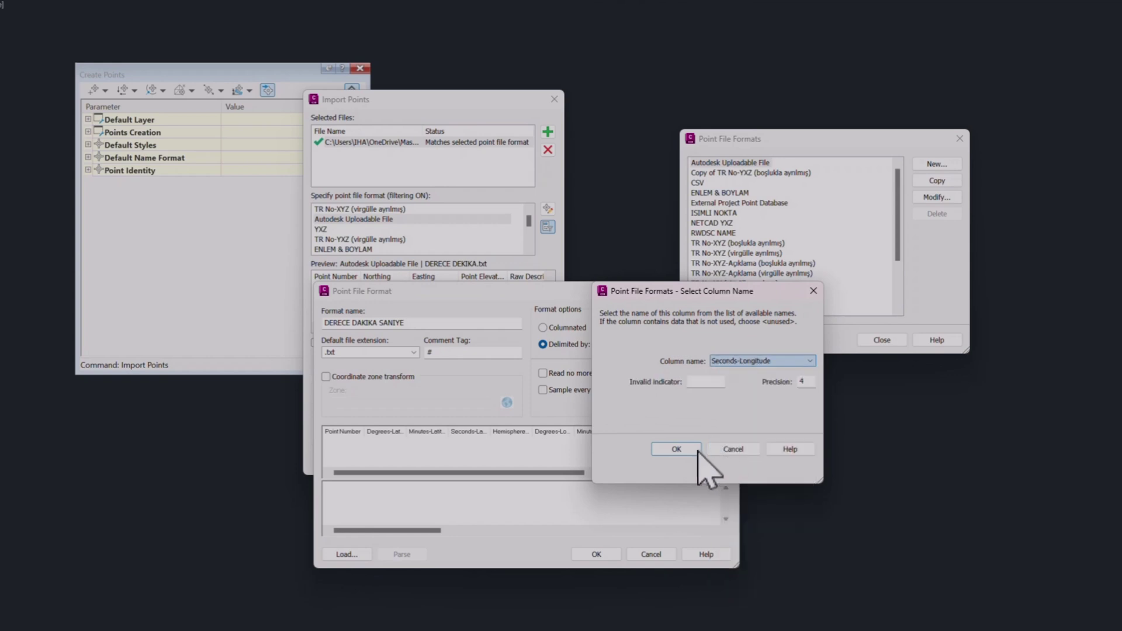
{"action": "left_click", "coordinate": [677, 449]}
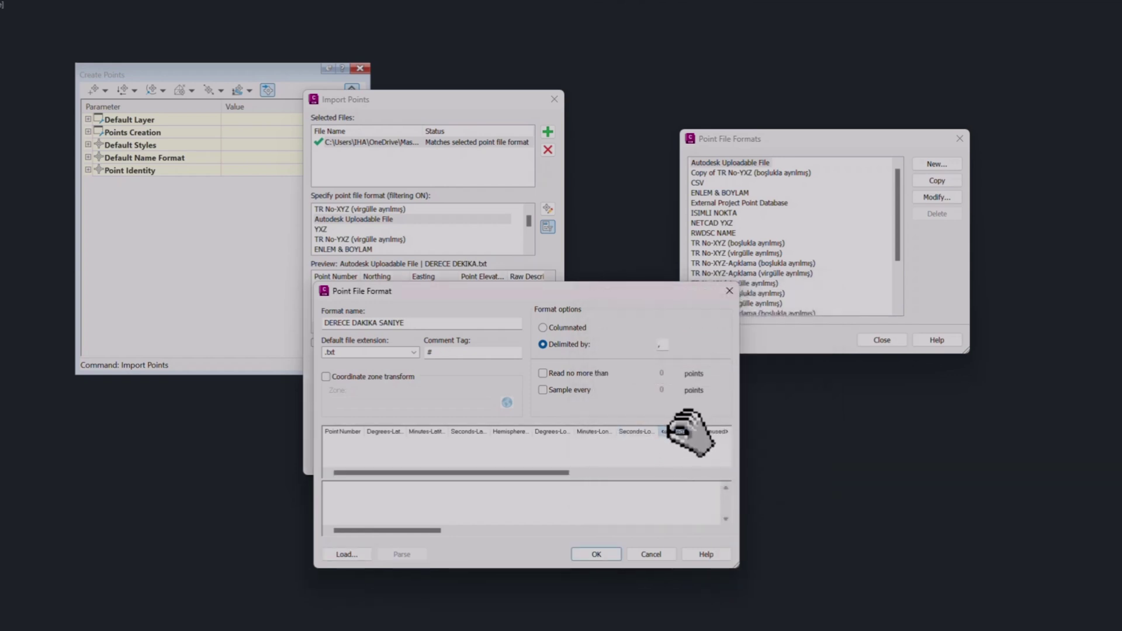
{"action": "left_click", "coordinate": [680, 433]}
{"action": "left_click", "coordinate": [731, 360]}
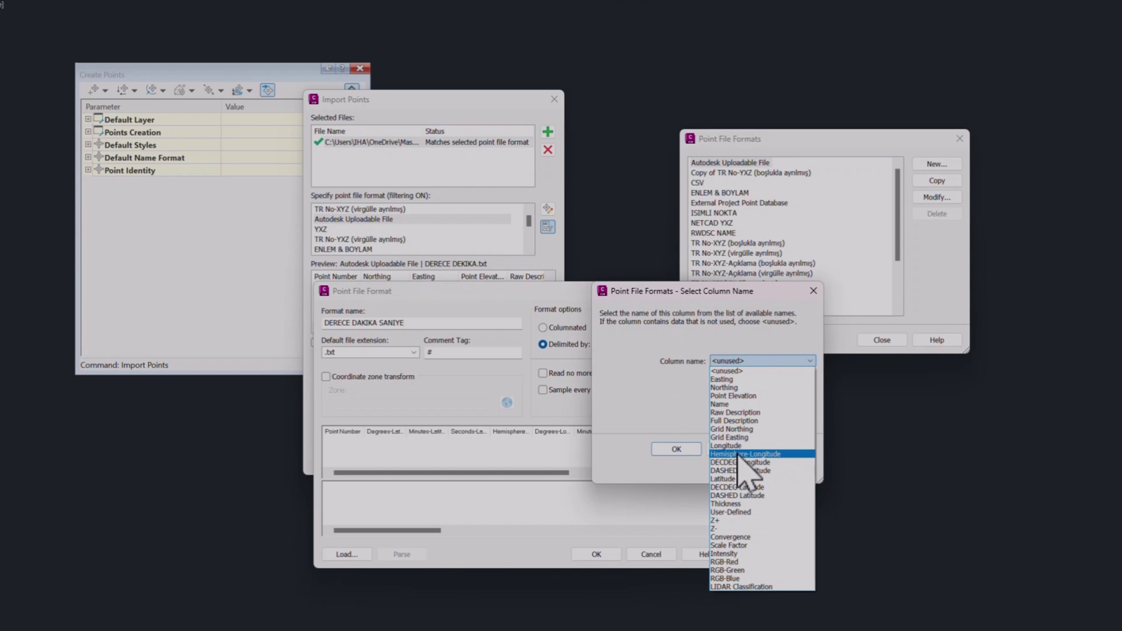
{"action": "left_click", "coordinate": [737, 455]}
{"action": "left_click", "coordinate": [676, 449]}
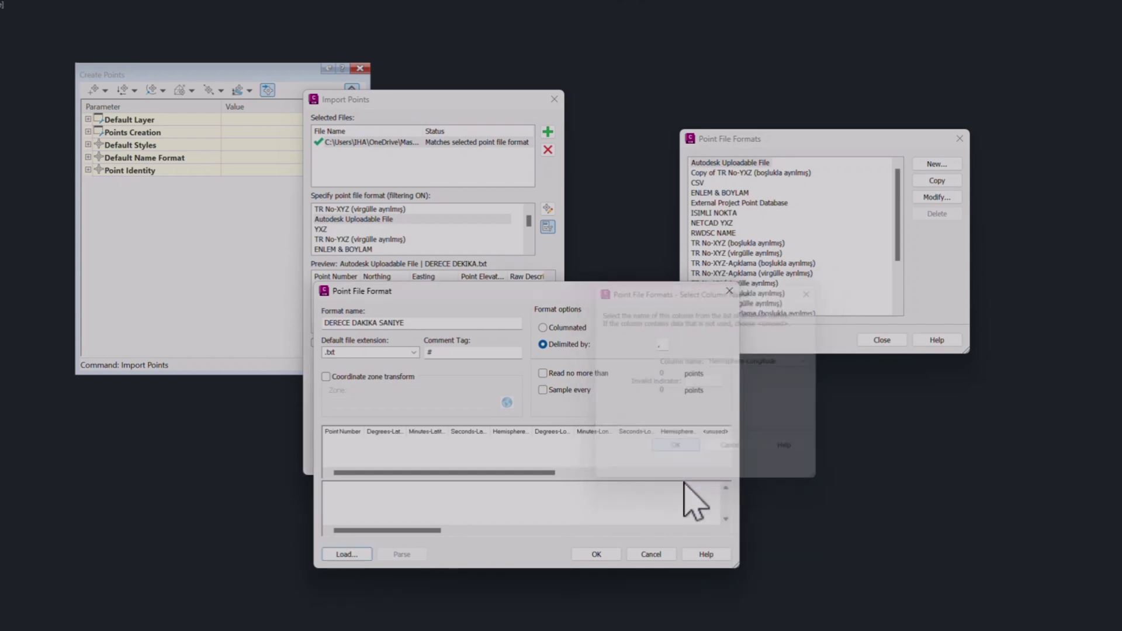
{"action": "left_click", "coordinate": [596, 554]}
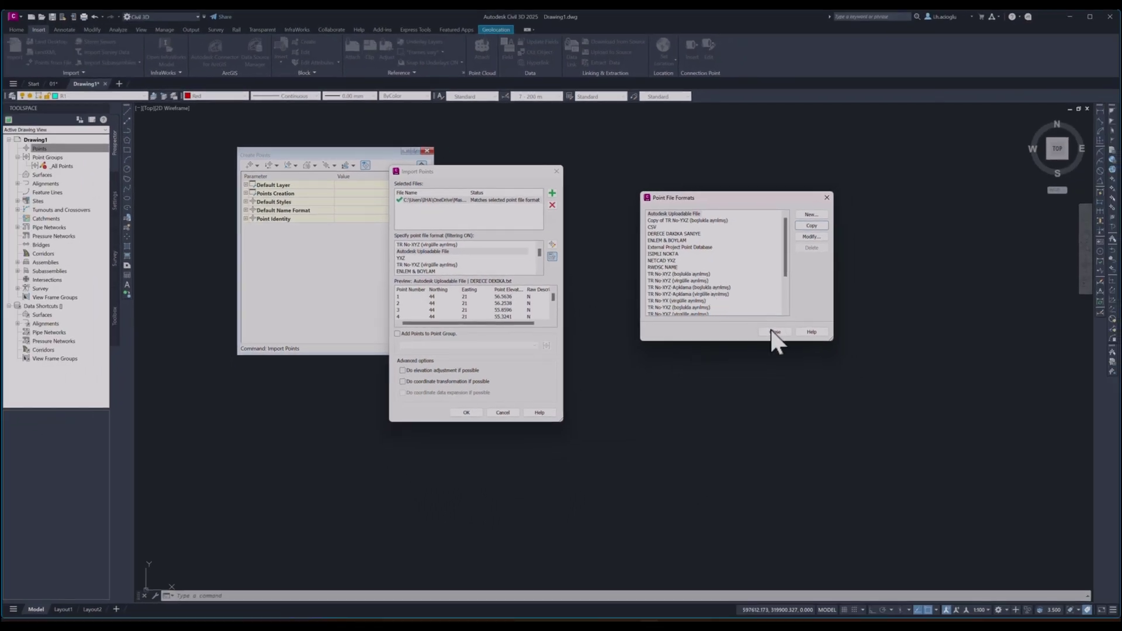
Import DERECE DEKIKA.txt into Drawing1 using the DERECE DAKIKA SANIYE format
{"action": "left_click", "coordinate": [775, 332]}
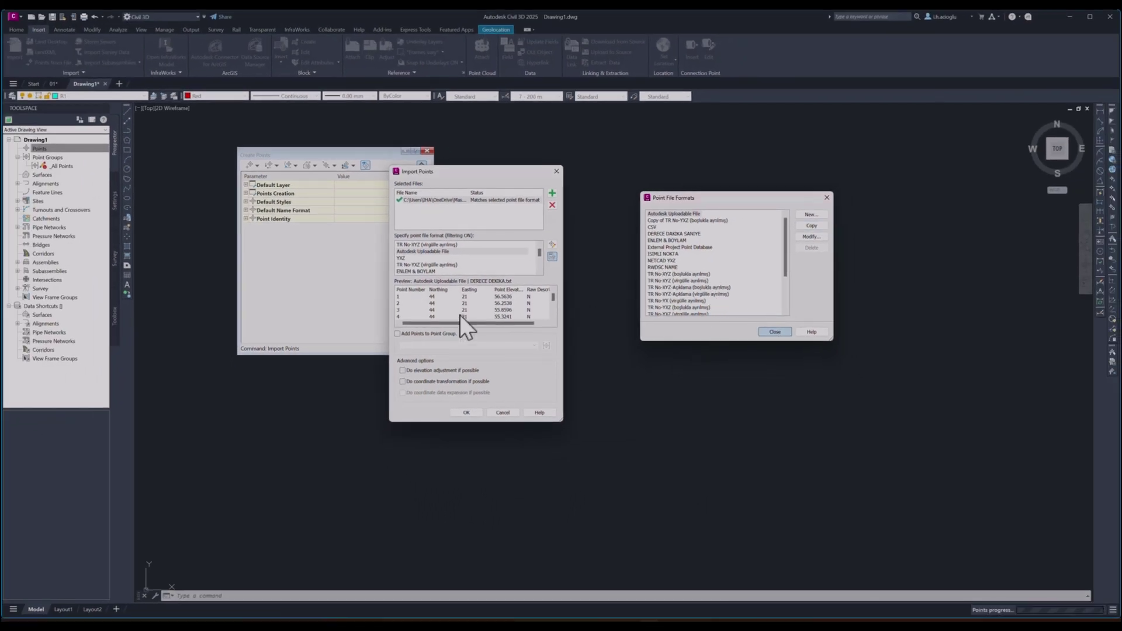
{"action": "scroll", "coordinate": [409, 270], "scroll_direction": "down", "scroll_amount": 3}
{"action": "left_click", "coordinate": [411, 271]}
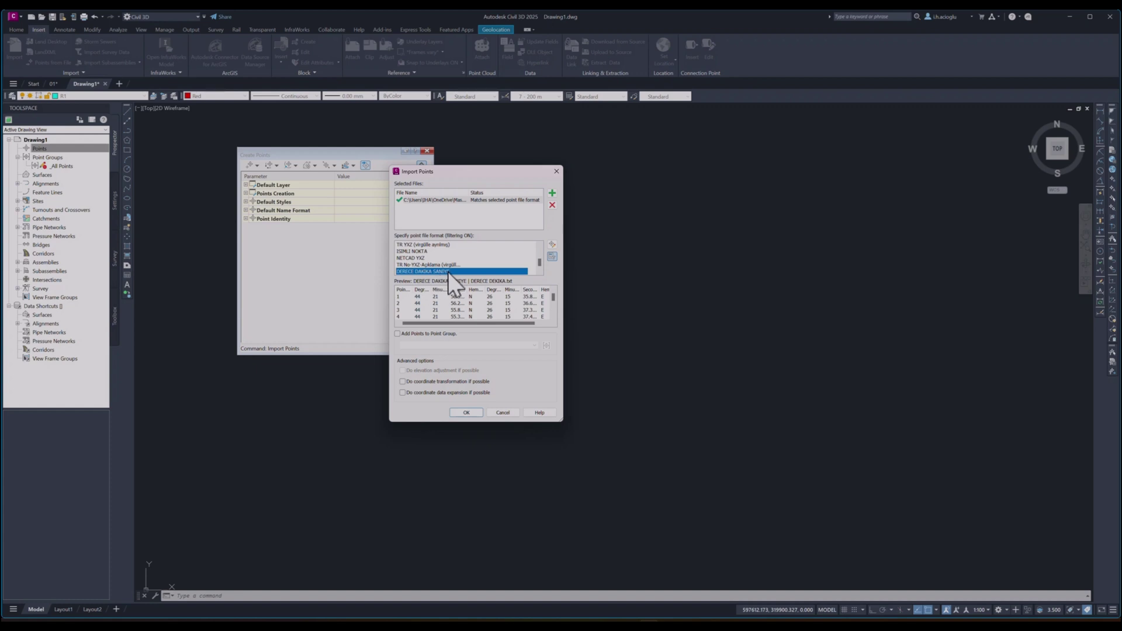
{"action": "left_click", "coordinate": [452, 415]}
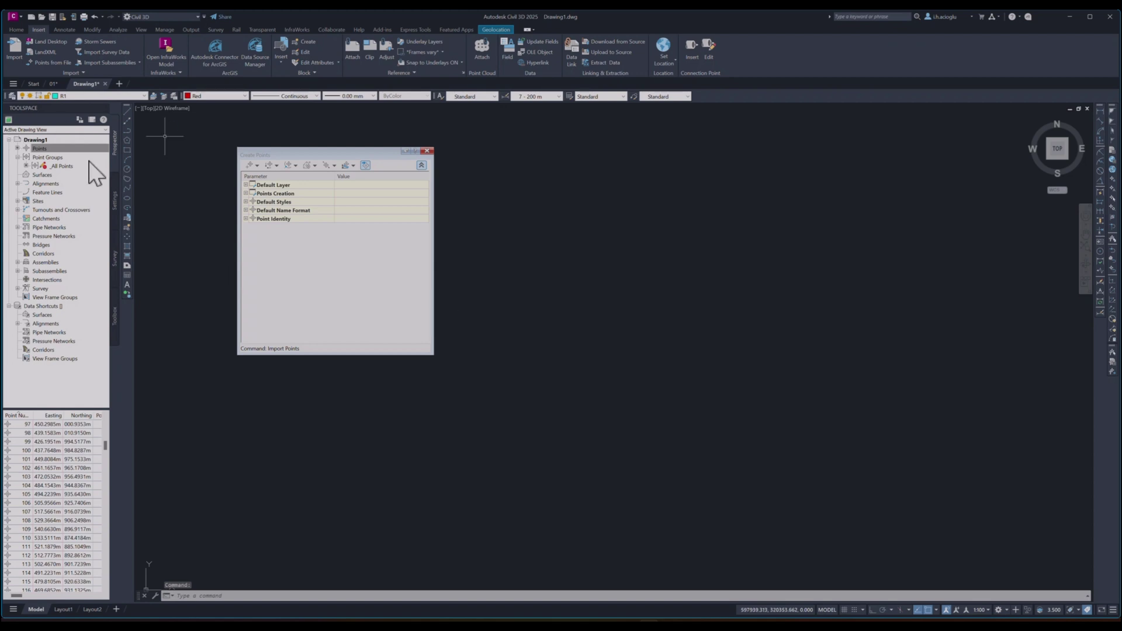
Select All Points and review them in the Point Editor, showing E26°15′ longitudes and N44°21′ latitudes
{"action": "left_click", "coordinate": [69, 167]}
{"action": "right_click", "coordinate": [65, 168]}
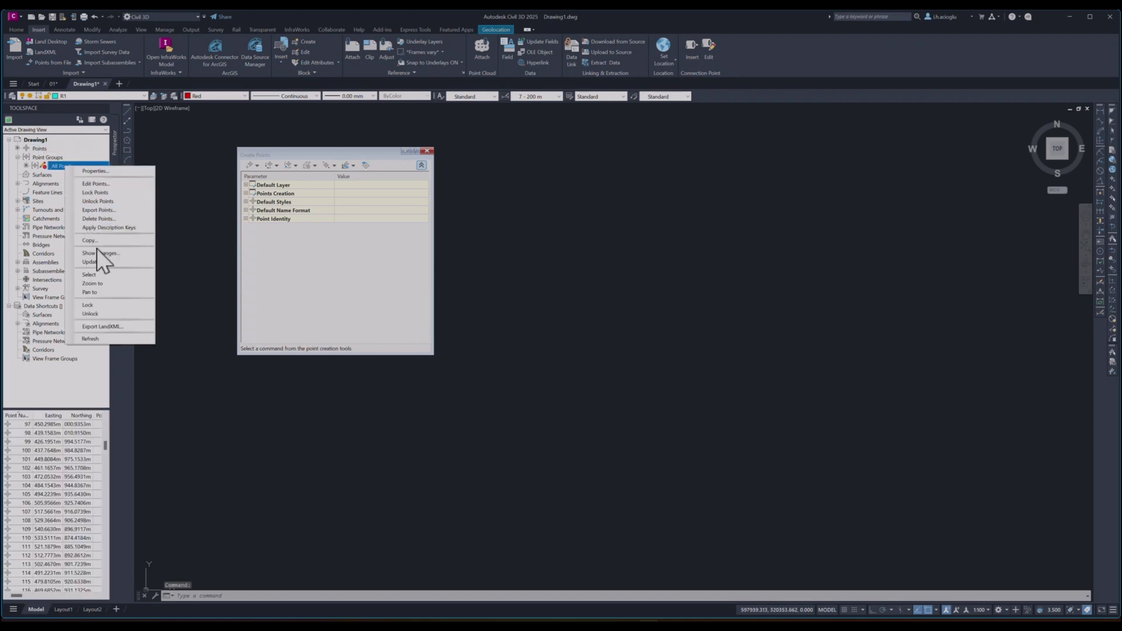
{"action": "left_click", "coordinate": [102, 274]}
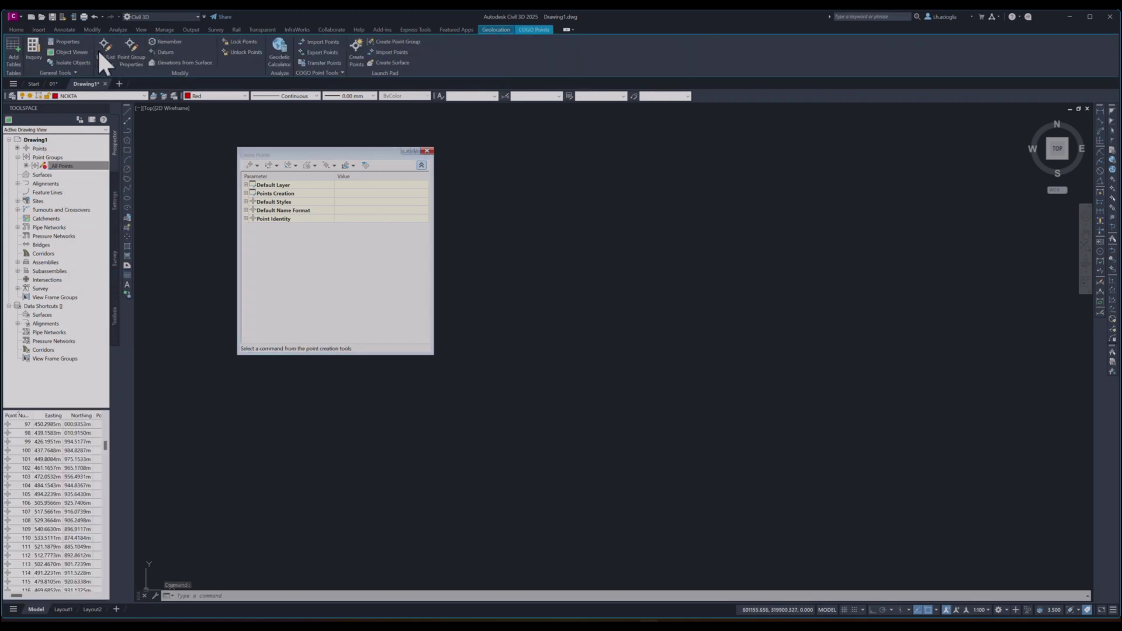
{"action": "left_click", "coordinate": [62, 23]}
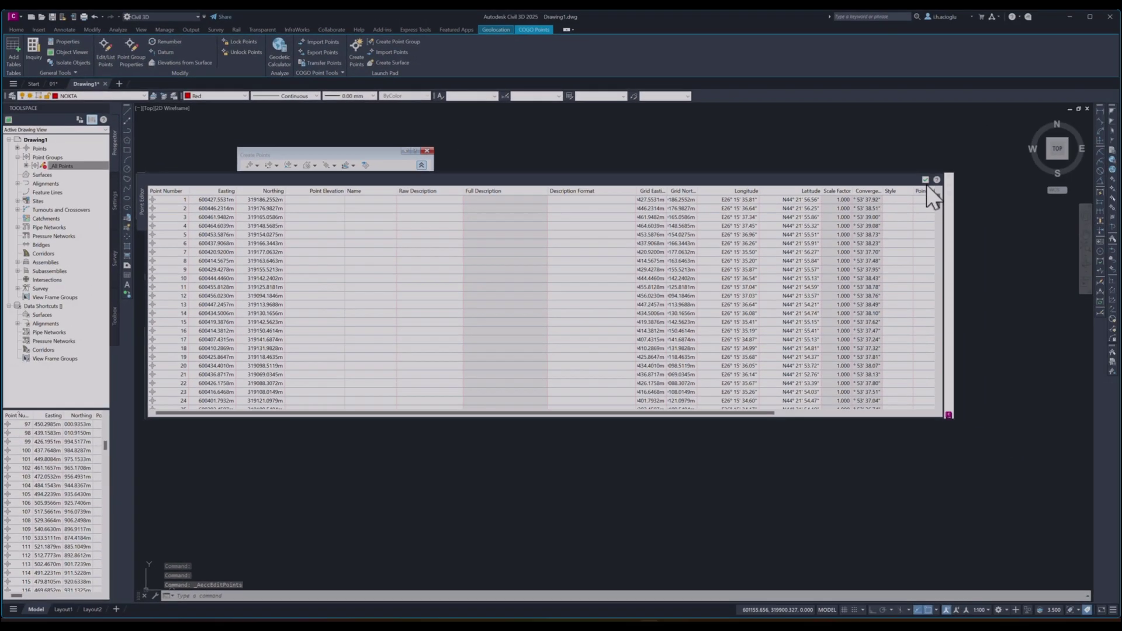
{"action": "left_click", "coordinate": [927, 183]}
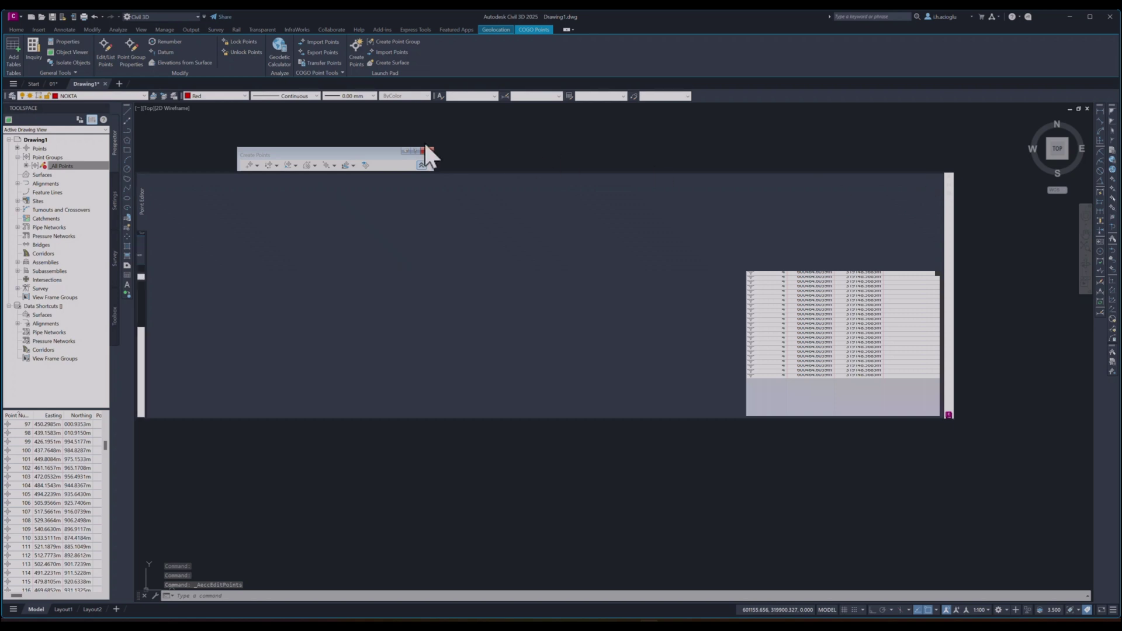
Close the Create Points toolbar, zoom in on the imported points, and close Drawing1
{"action": "left_click", "coordinate": [427, 151]}
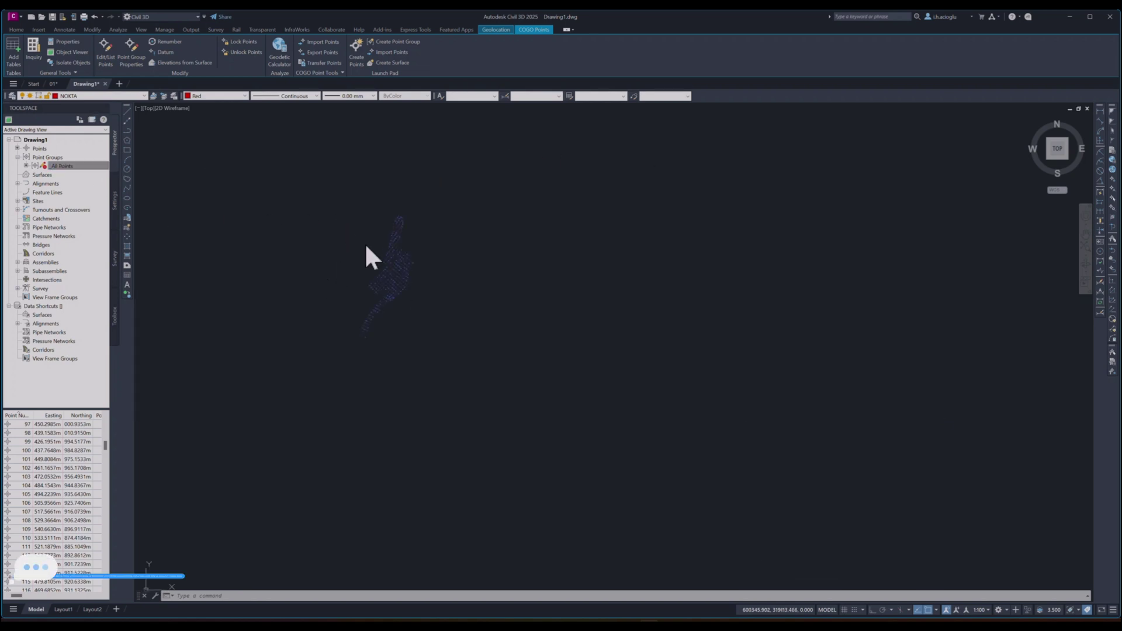
{"action": "scroll", "coordinate": [376, 261], "scroll_direction": "up", "scroll_amount": 10}
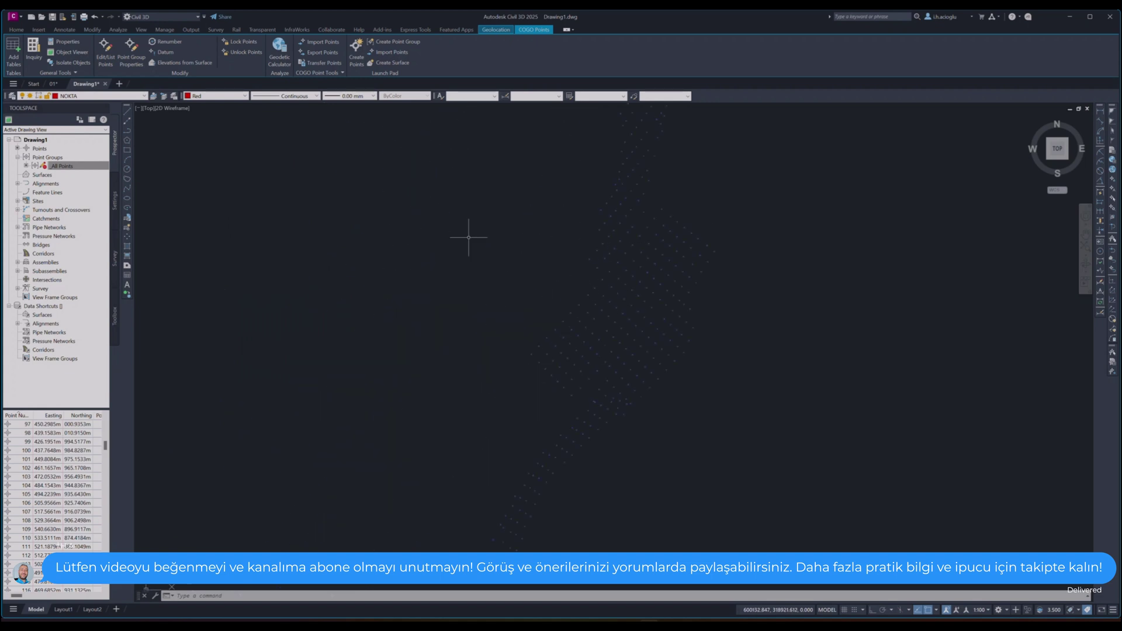
{"action": "left_click", "coordinate": [105, 83]}
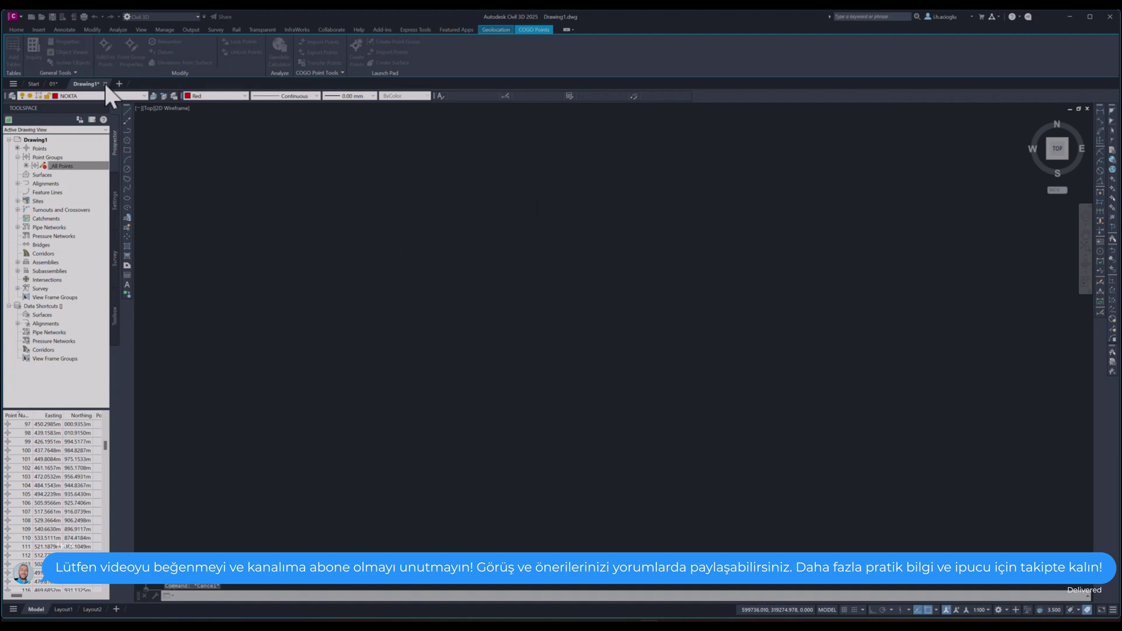